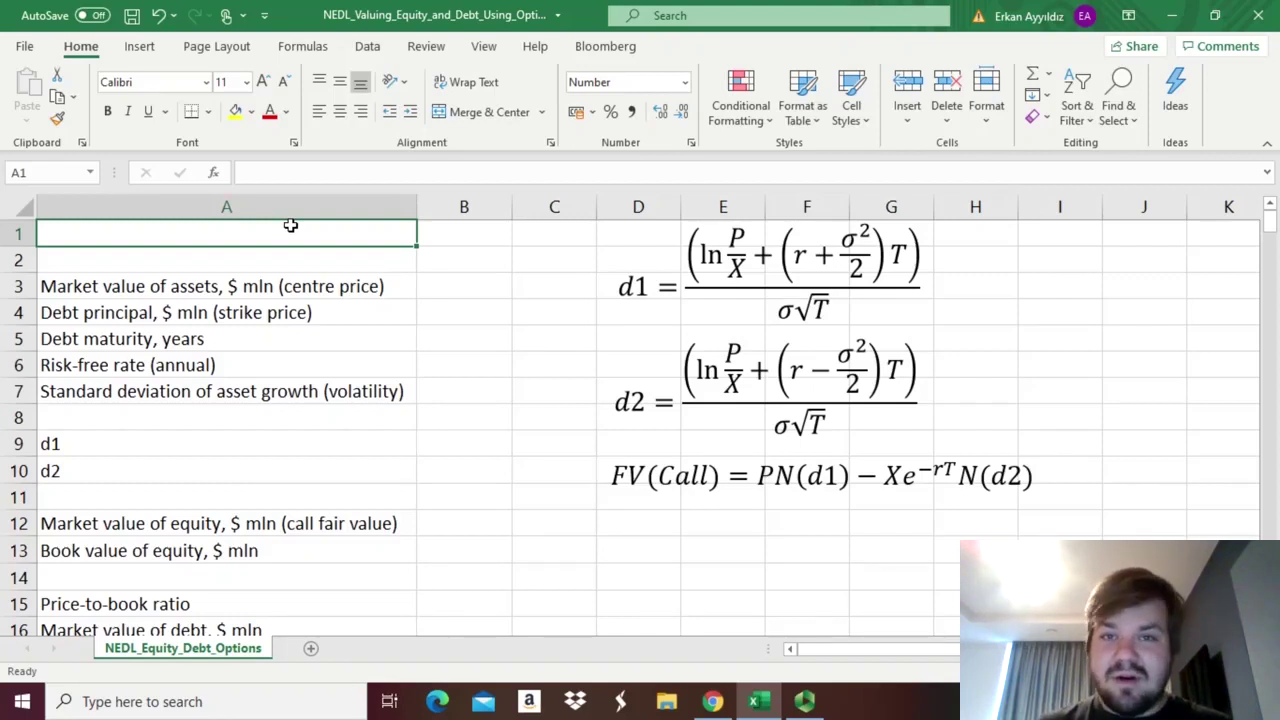
# - Enter 50 as the market value of assets in B3 and 40 as the debt principal in B4
pyautogui.click(458, 278)
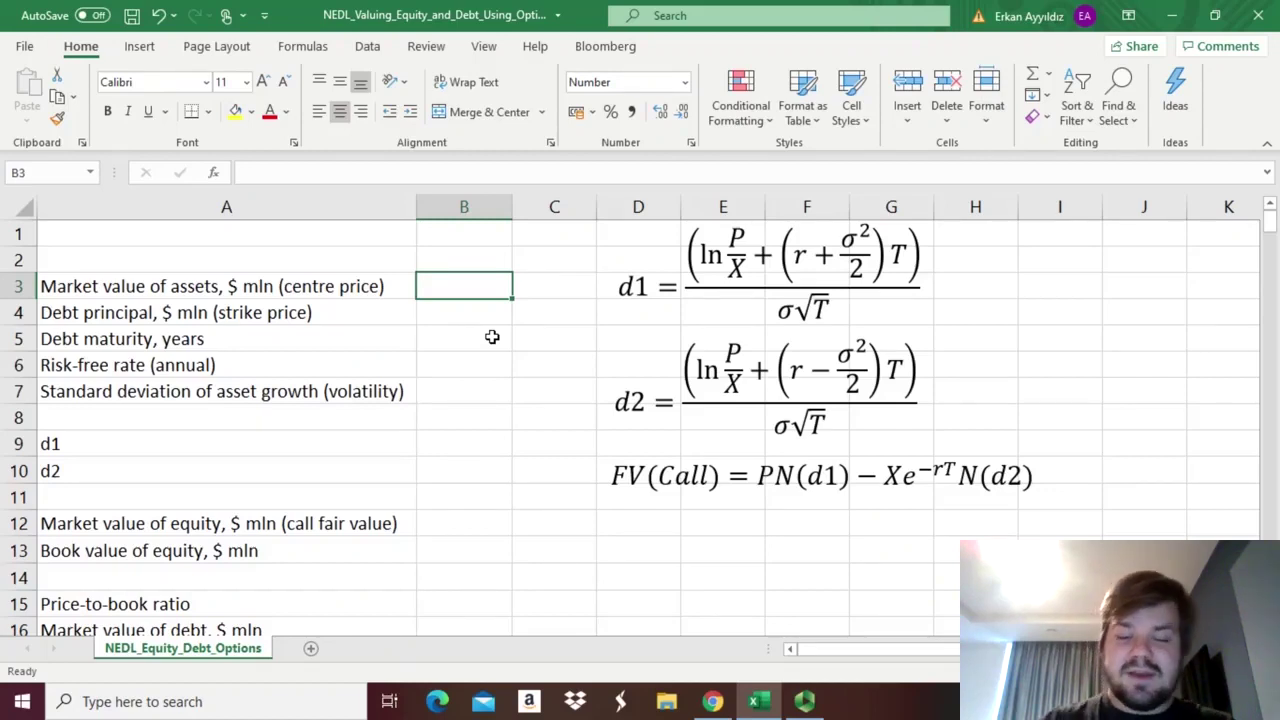
pyautogui.write('50')
pyautogui.press('Return')
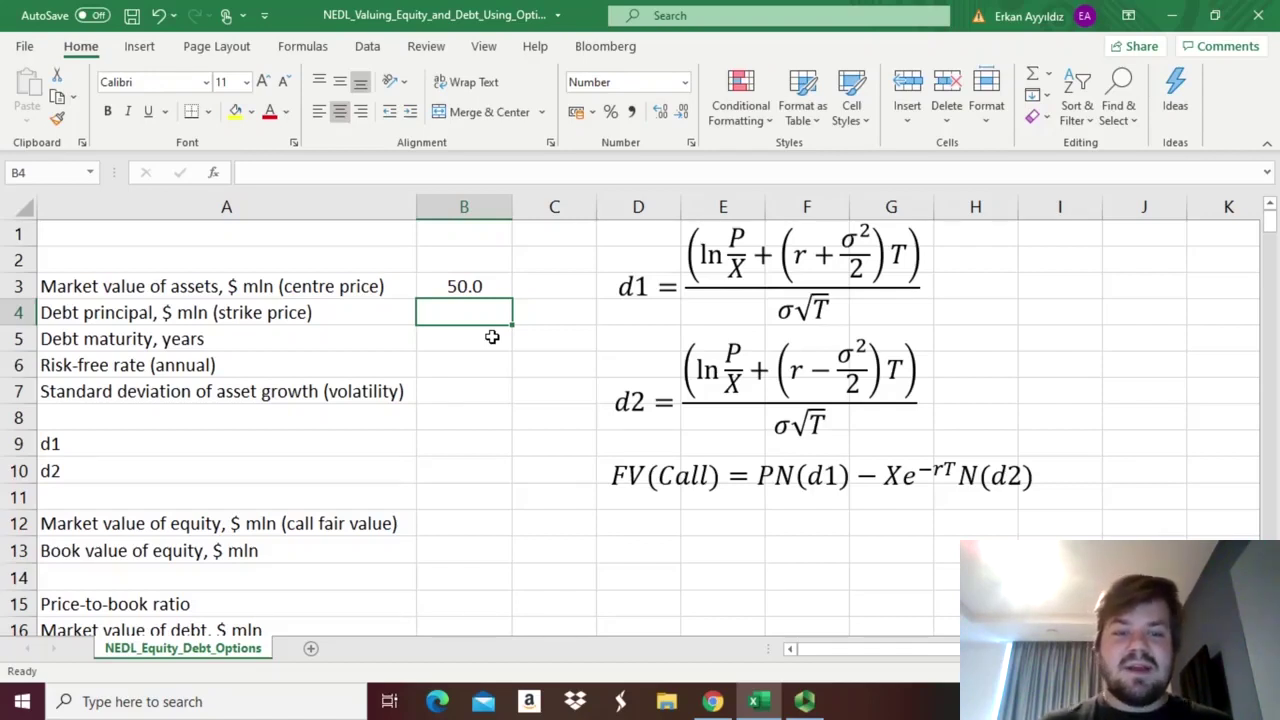
pyautogui.write('40')
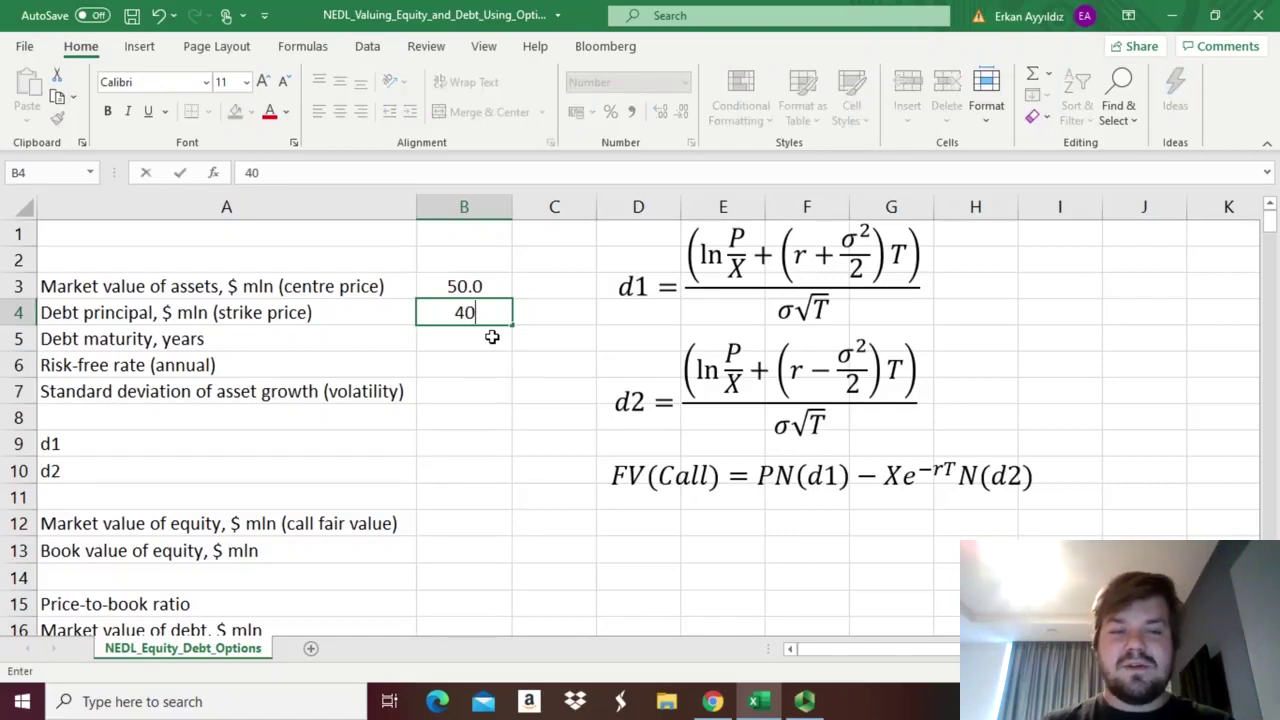
pyautogui.press('Return')
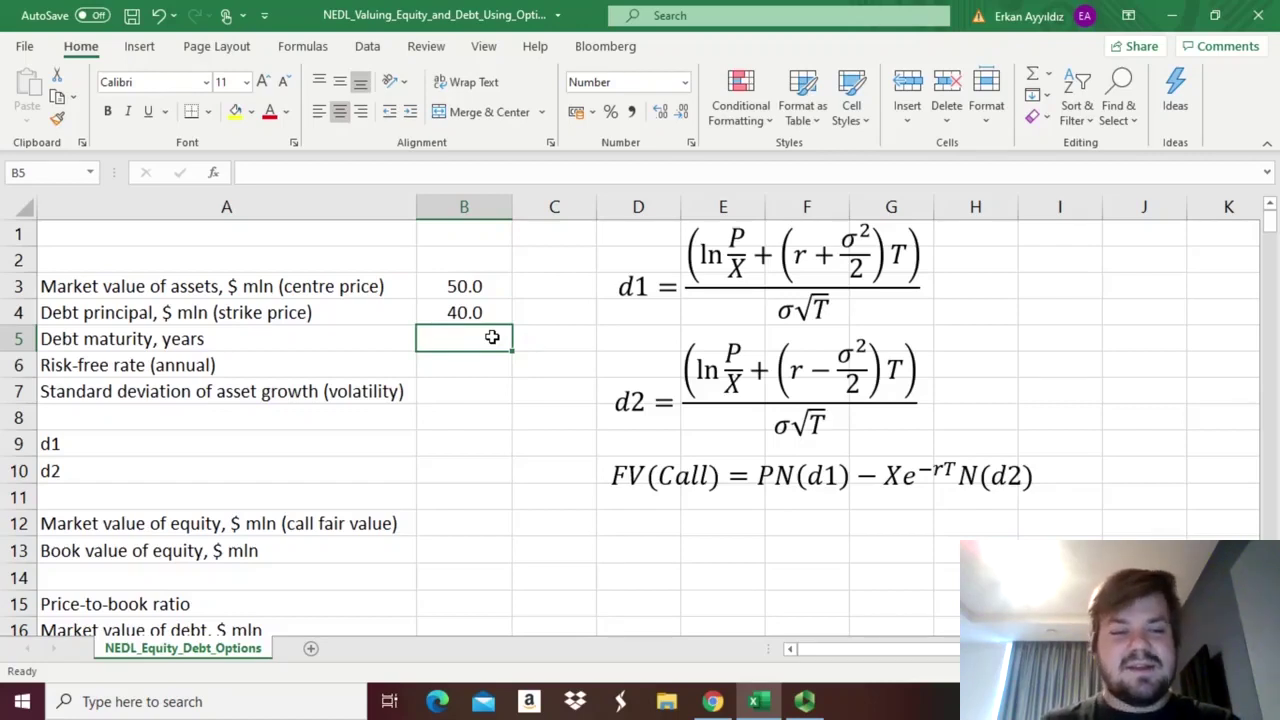
# - Fill in the remaining inputs in B5:B7: debt maturity 5 years, annual risk-free rate 1.5% and volatility 30%
pyautogui.write('5')
pyautogui.press('Return')
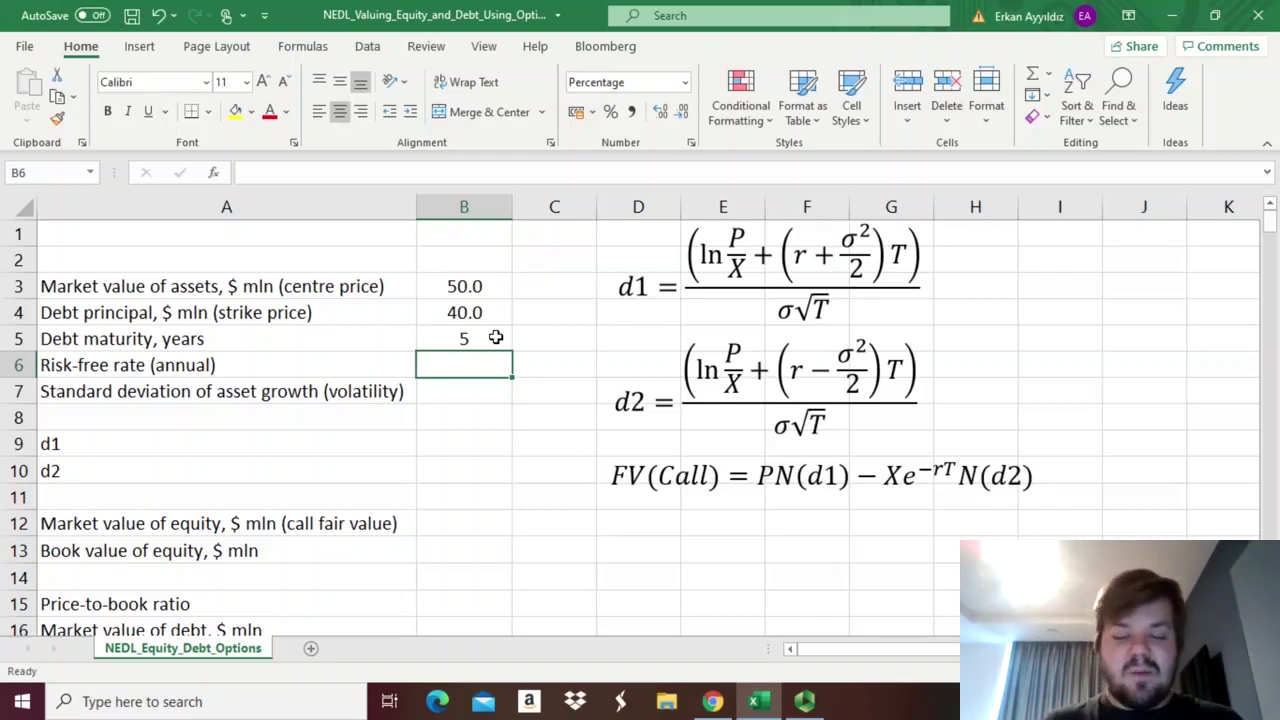
pyautogui.write('1.5')
pyautogui.press('Return')
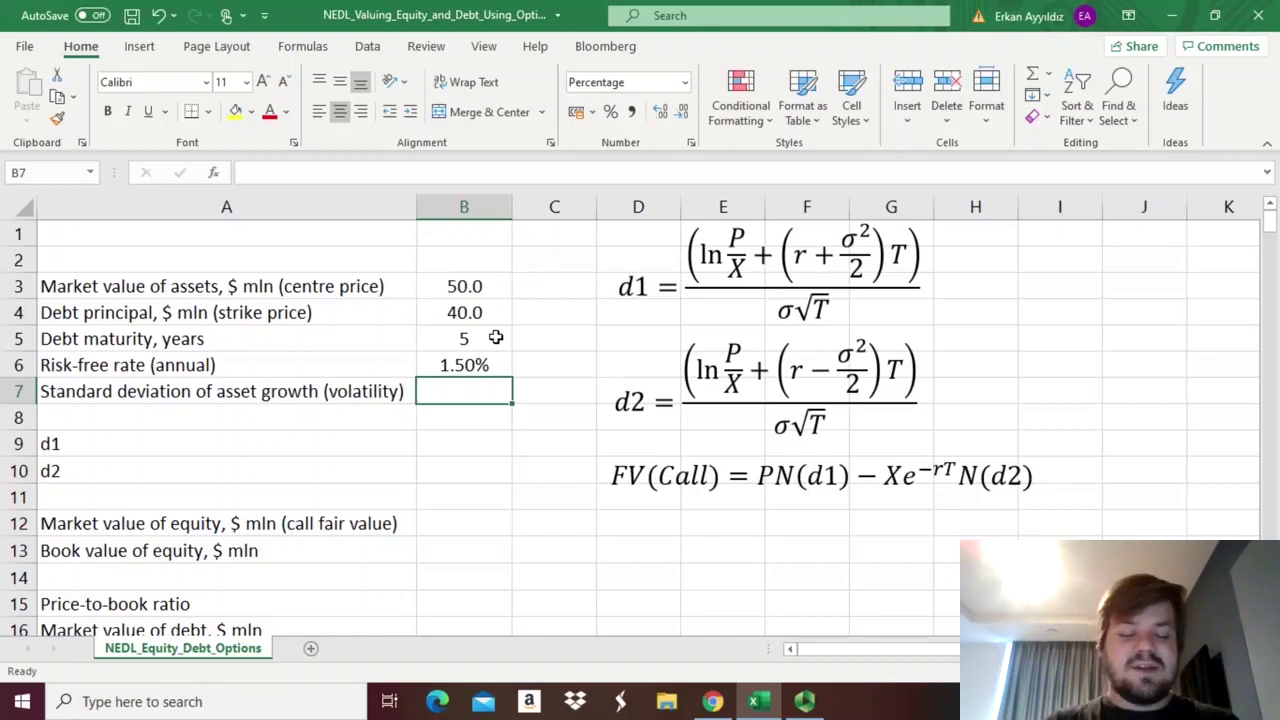
pyautogui.write('30')
pyautogui.press('Return')
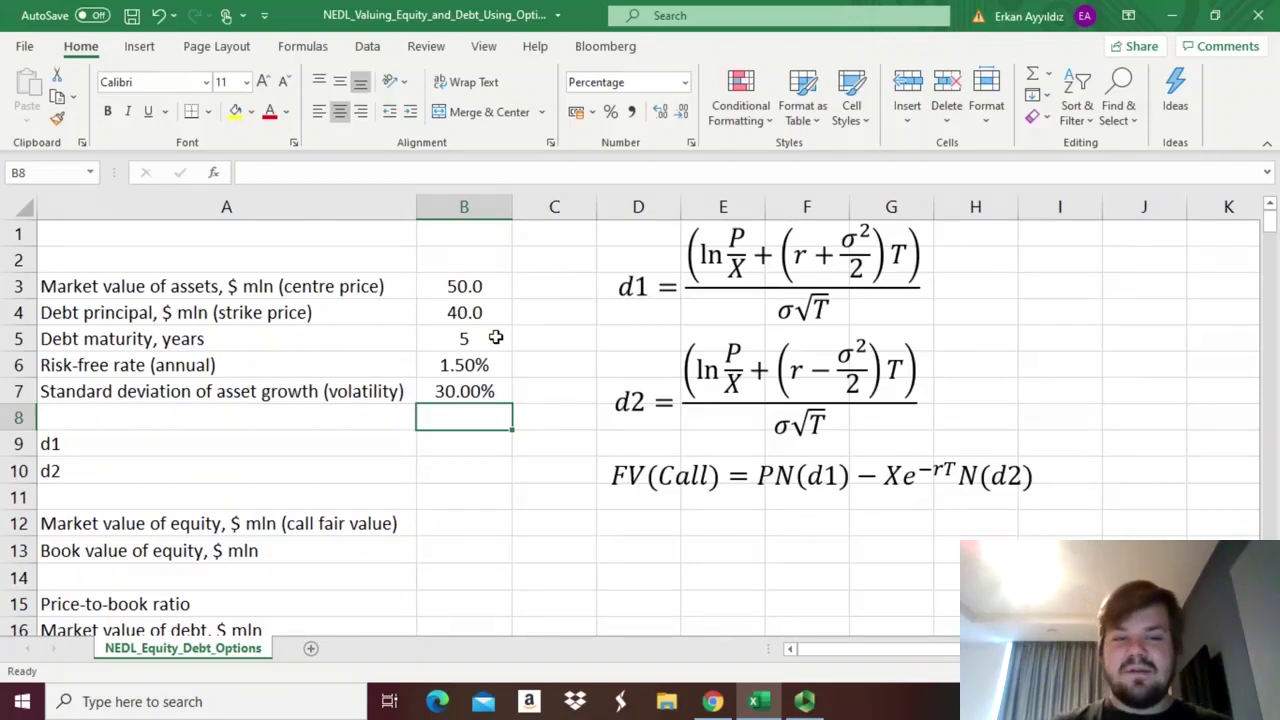
# - Review the option model inputs in B3:B7, focusing on the debt principal and debt maturity
pyautogui.moveTo(468, 292); pyautogui.dragTo(472, 392)
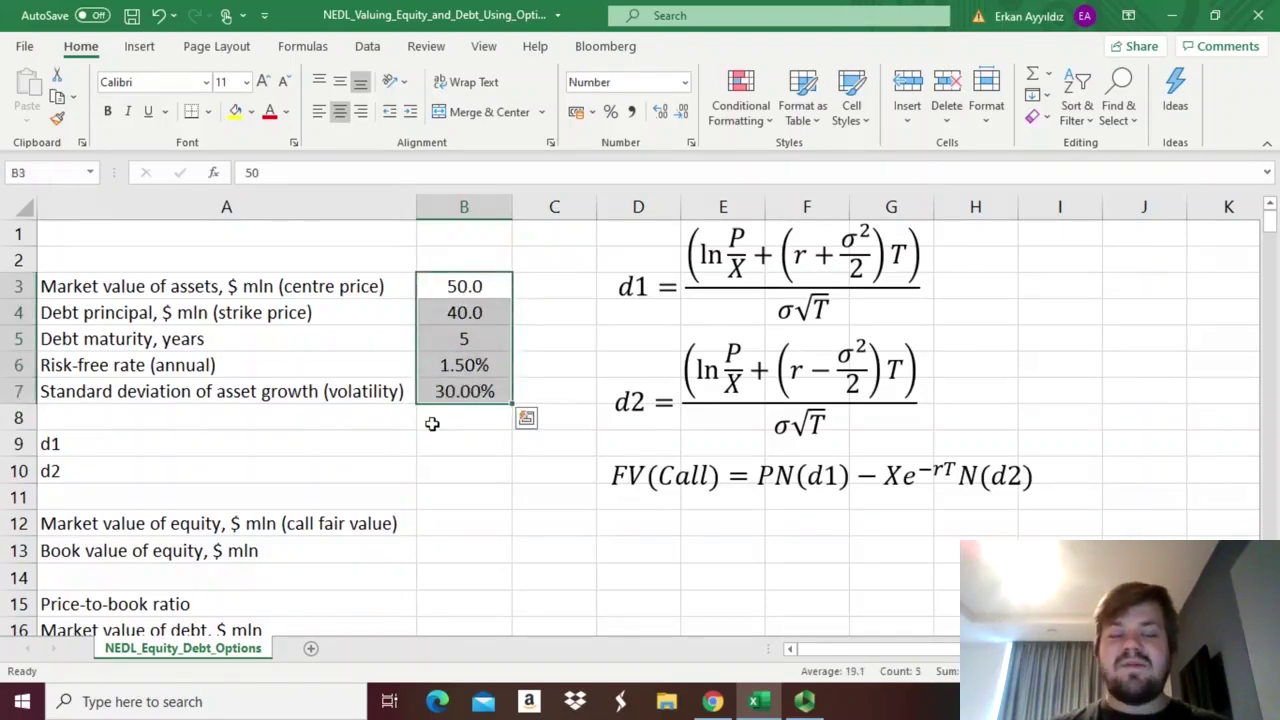
pyautogui.click(452, 423)
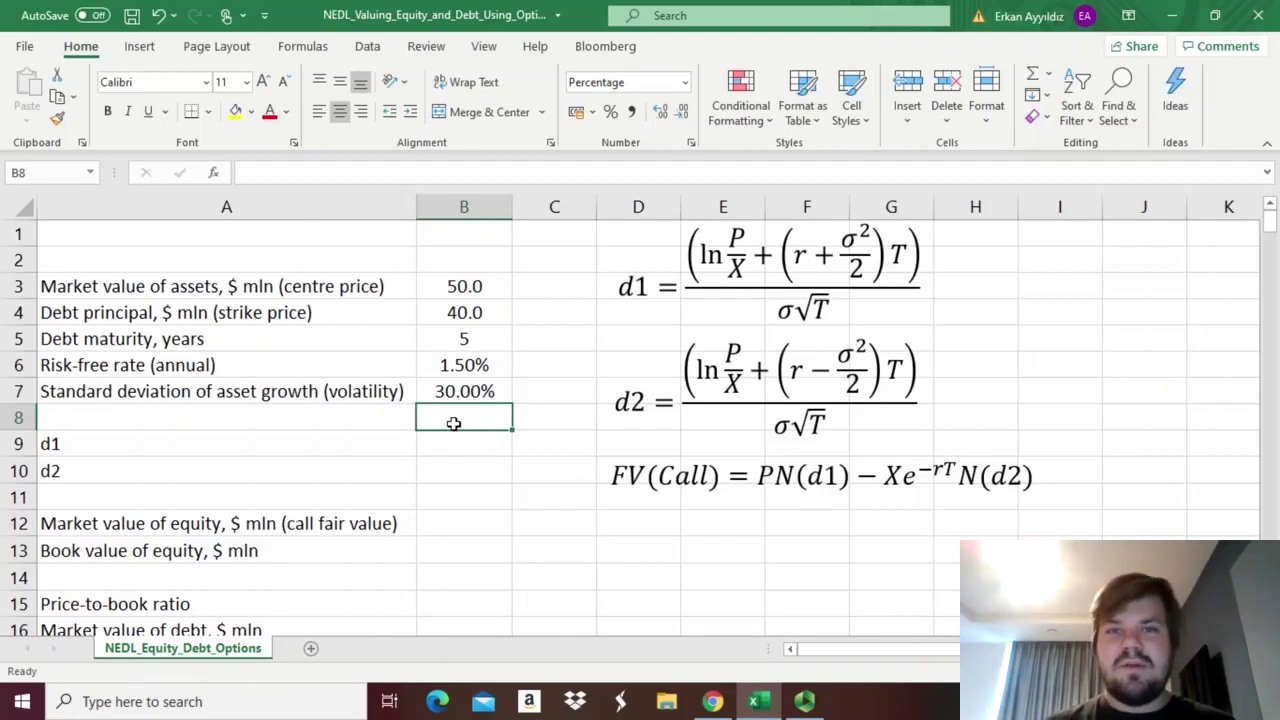
pyautogui.moveTo(474, 286); pyautogui.dragTo(471, 393)
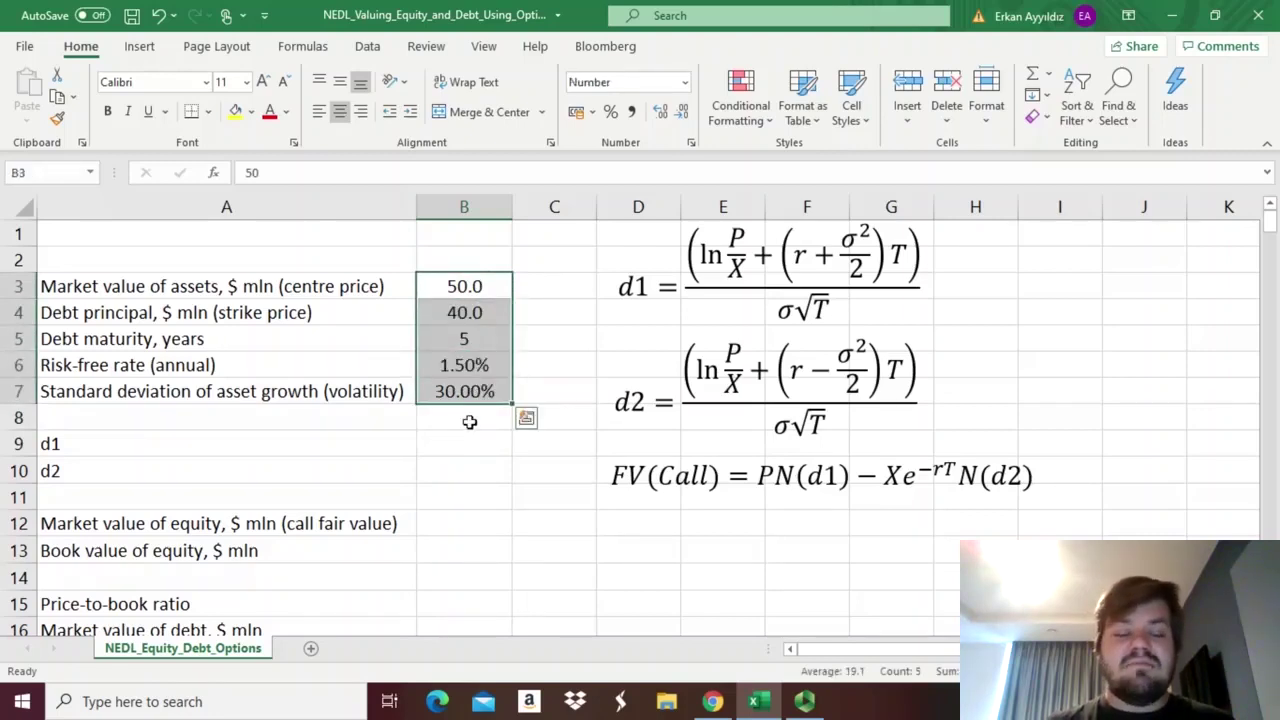
pyautogui.click(469, 421)
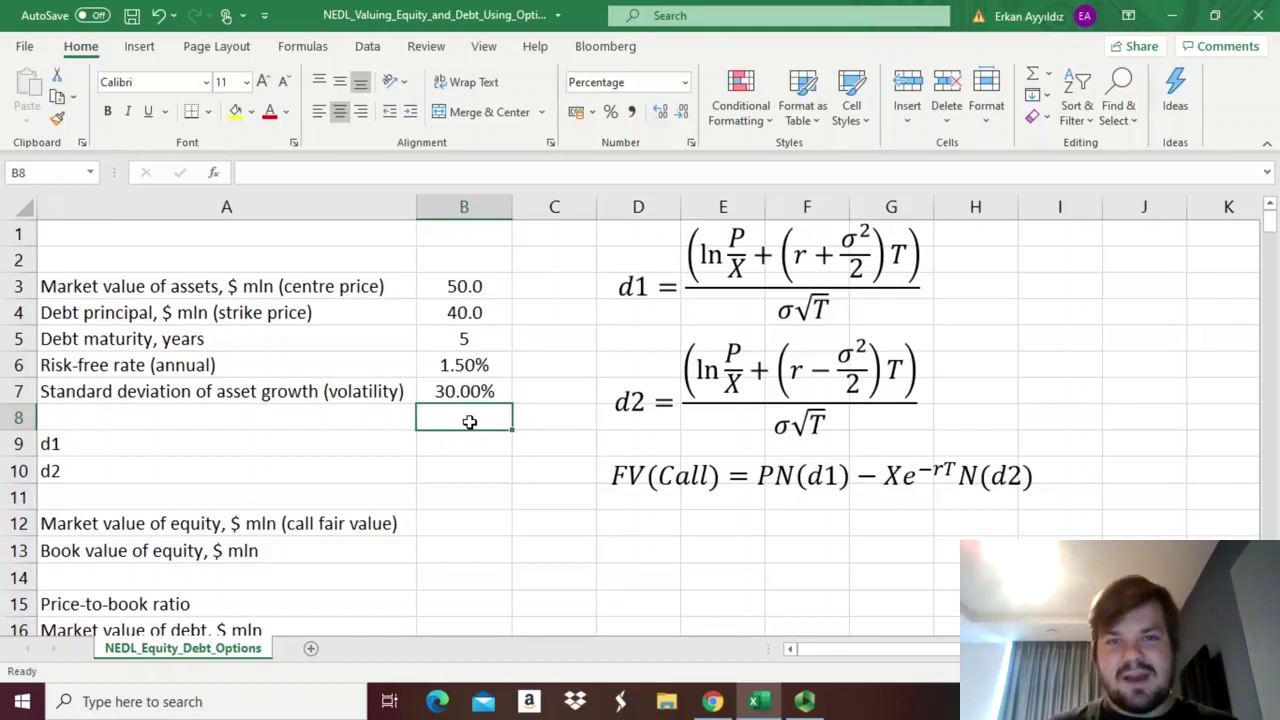
pyautogui.click(488, 318)
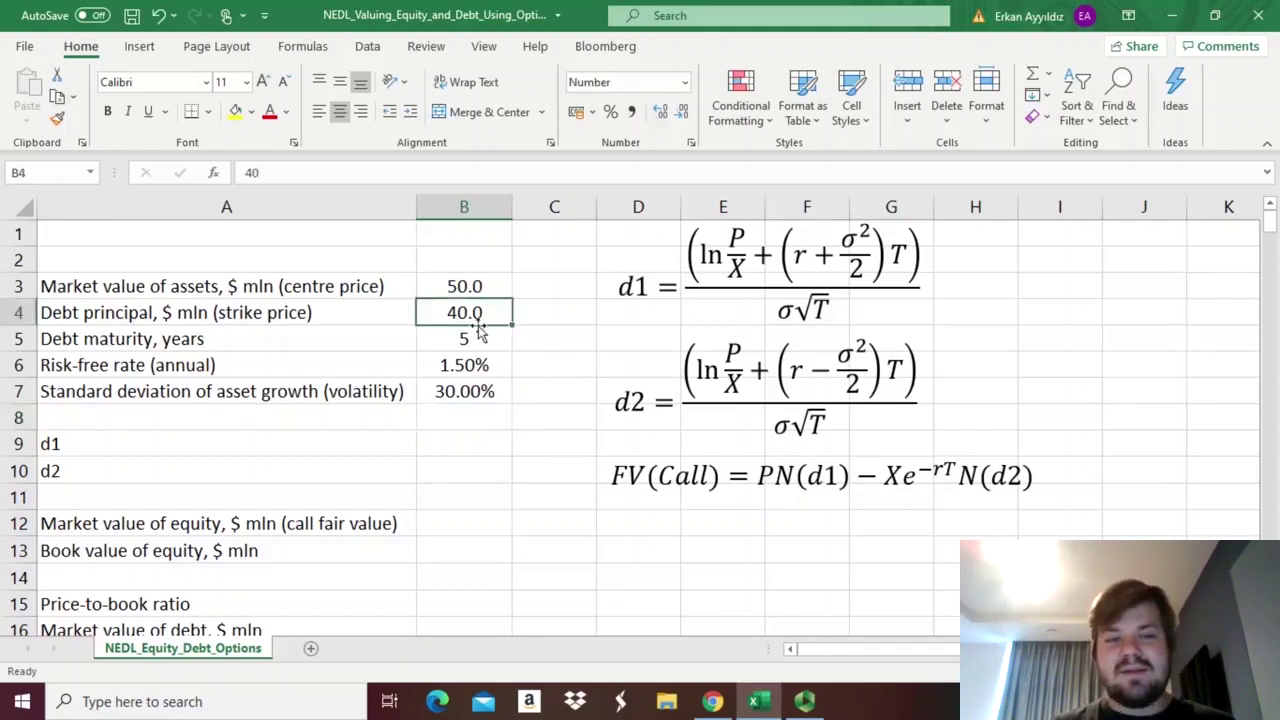
pyautogui.click(478, 337)
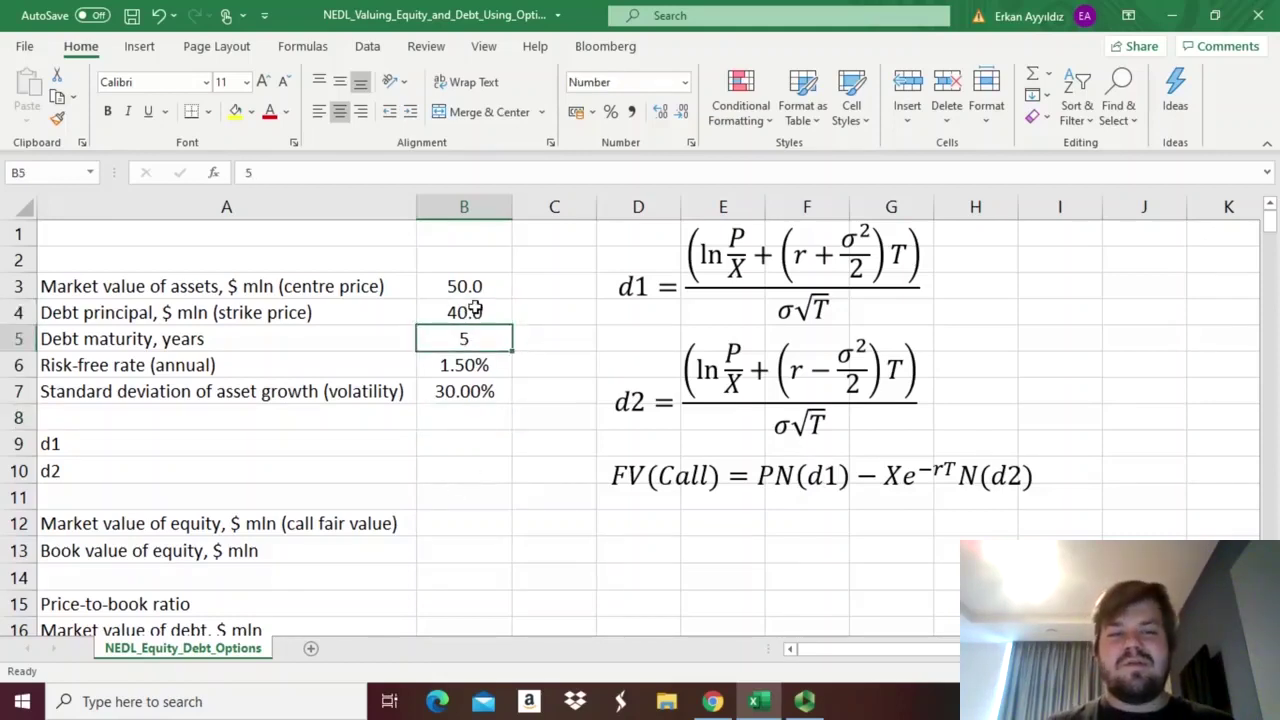
pyautogui.click(476, 311)
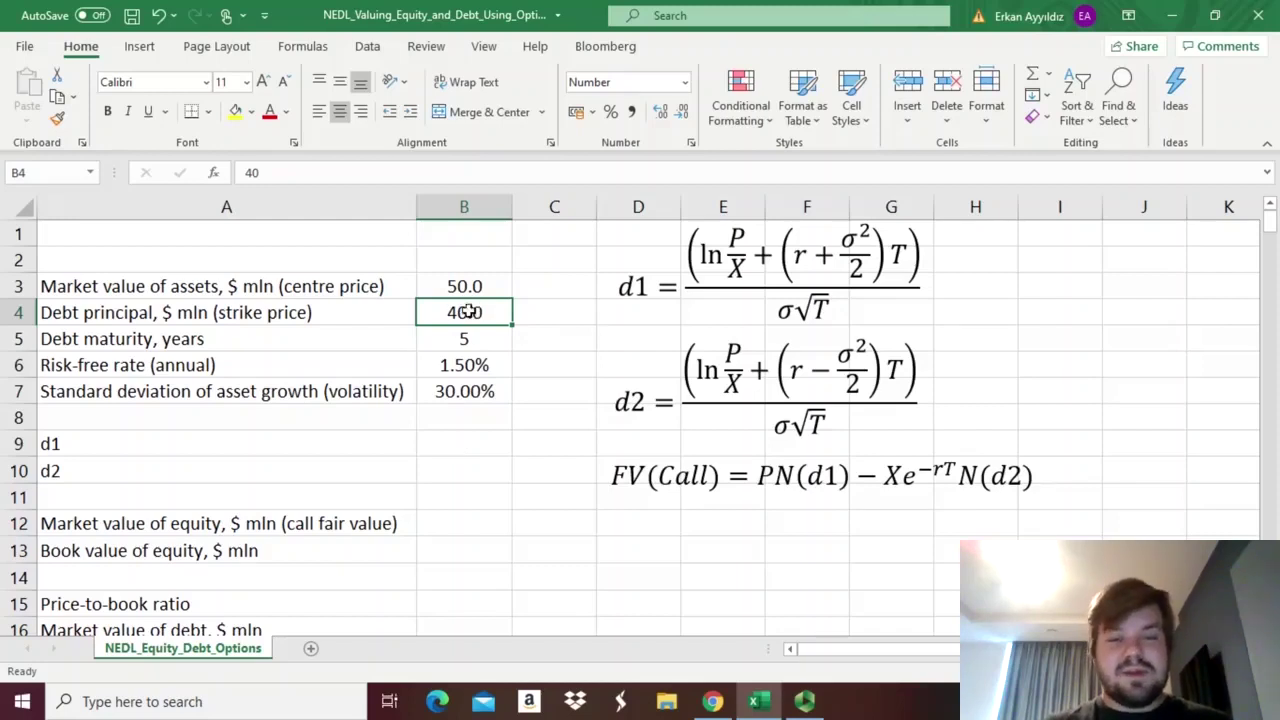
pyautogui.click(448, 336)
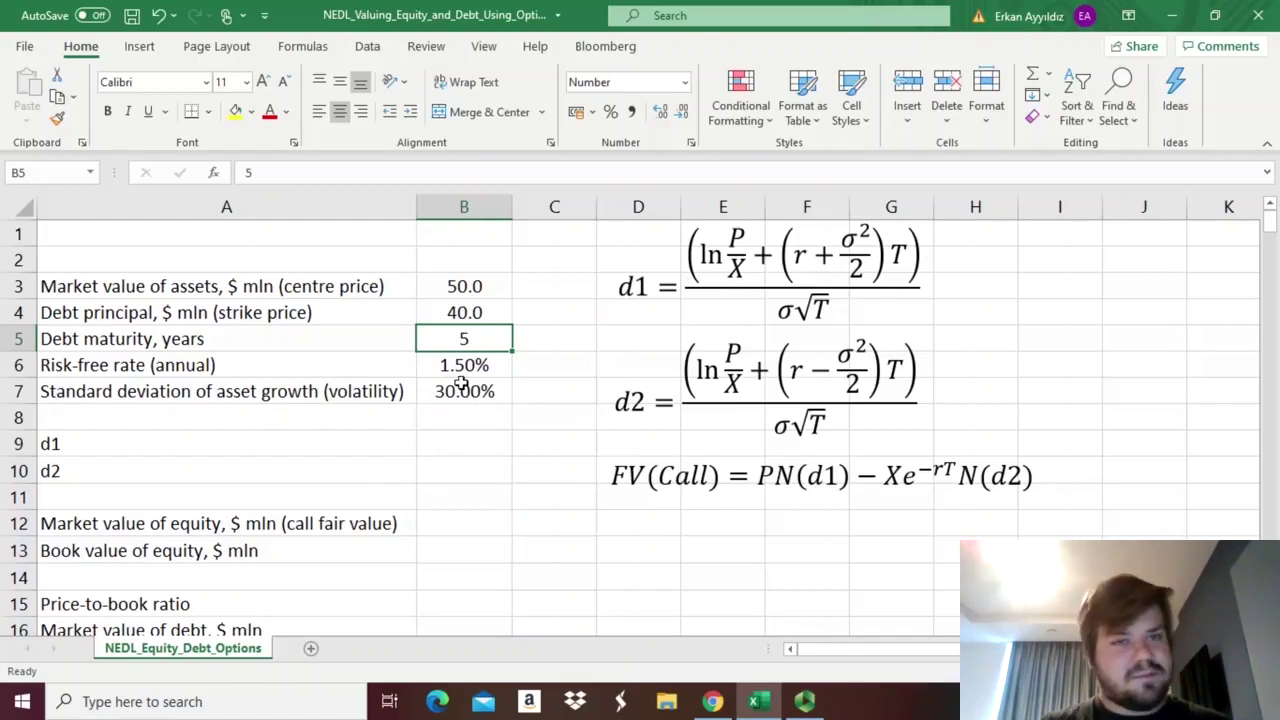
pyautogui.click(422, 307)
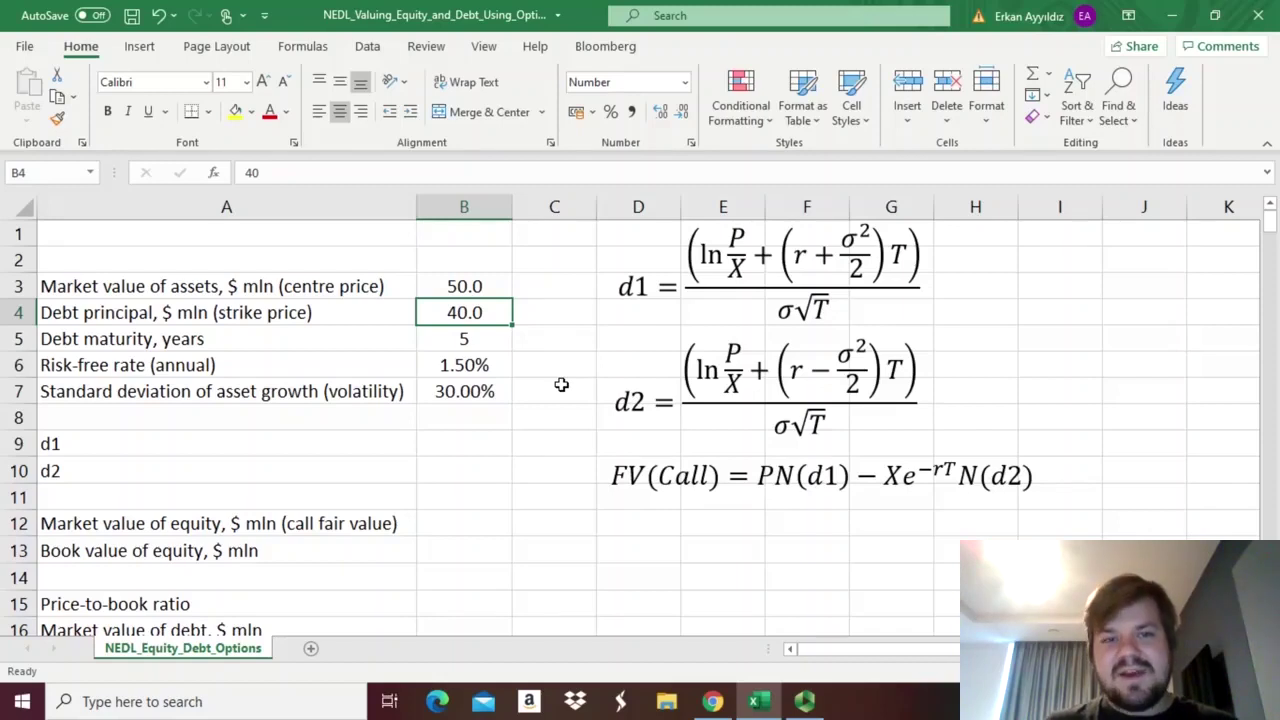
pyautogui.moveTo(470, 260); pyautogui.dragTo(480, 400)
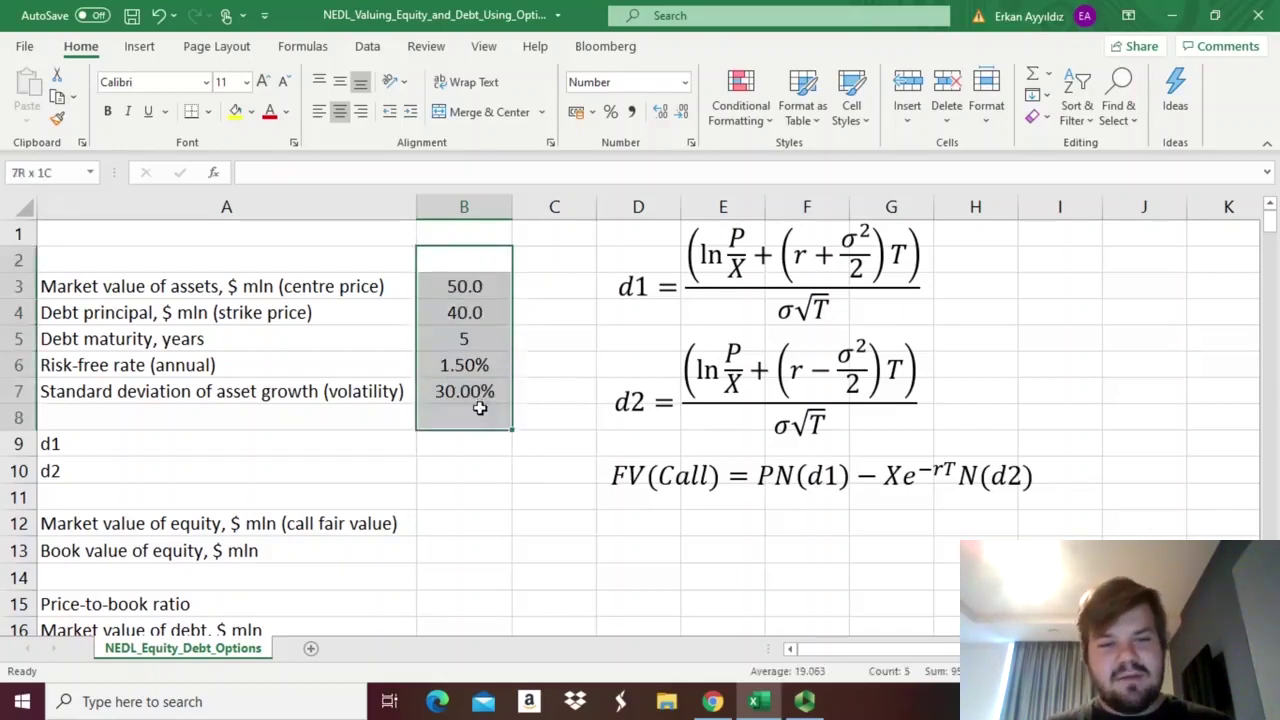
pyautogui.click(472, 412)
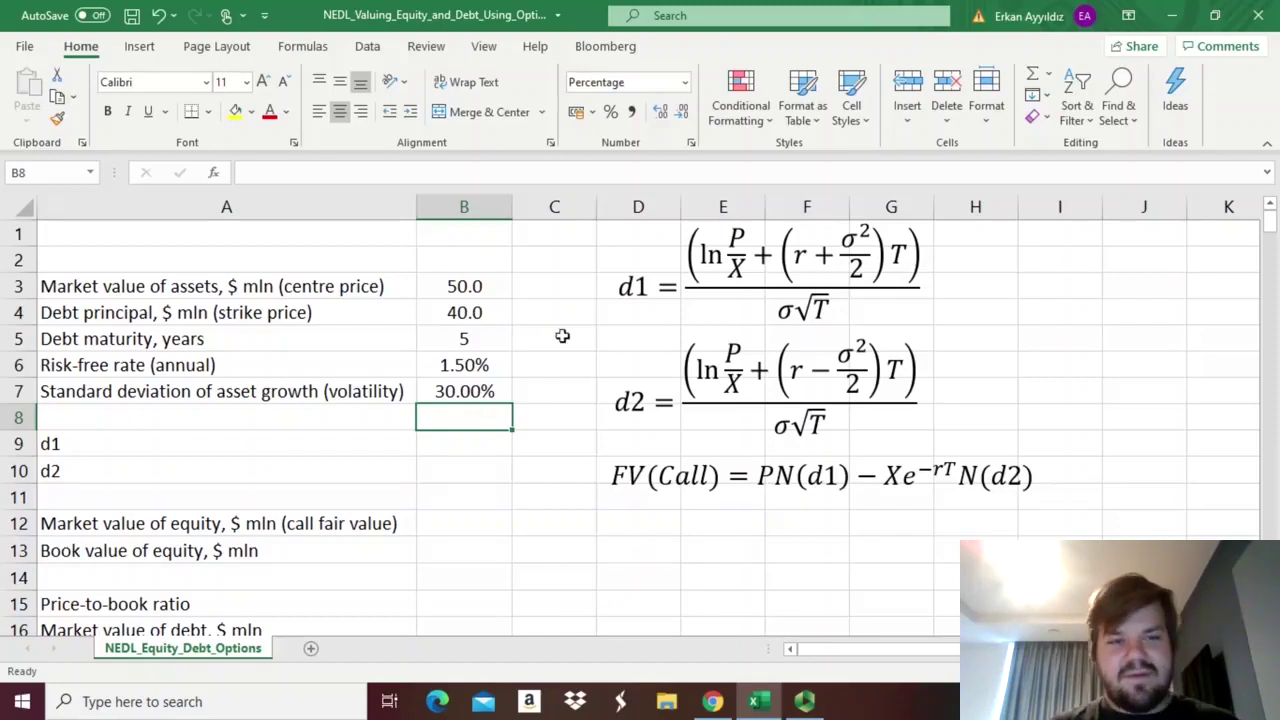
# - Examine how the asset value, debt principal, maturity, risk-free rate and volatility rows correspond to the call option parameters
pyautogui.click(294, 290)
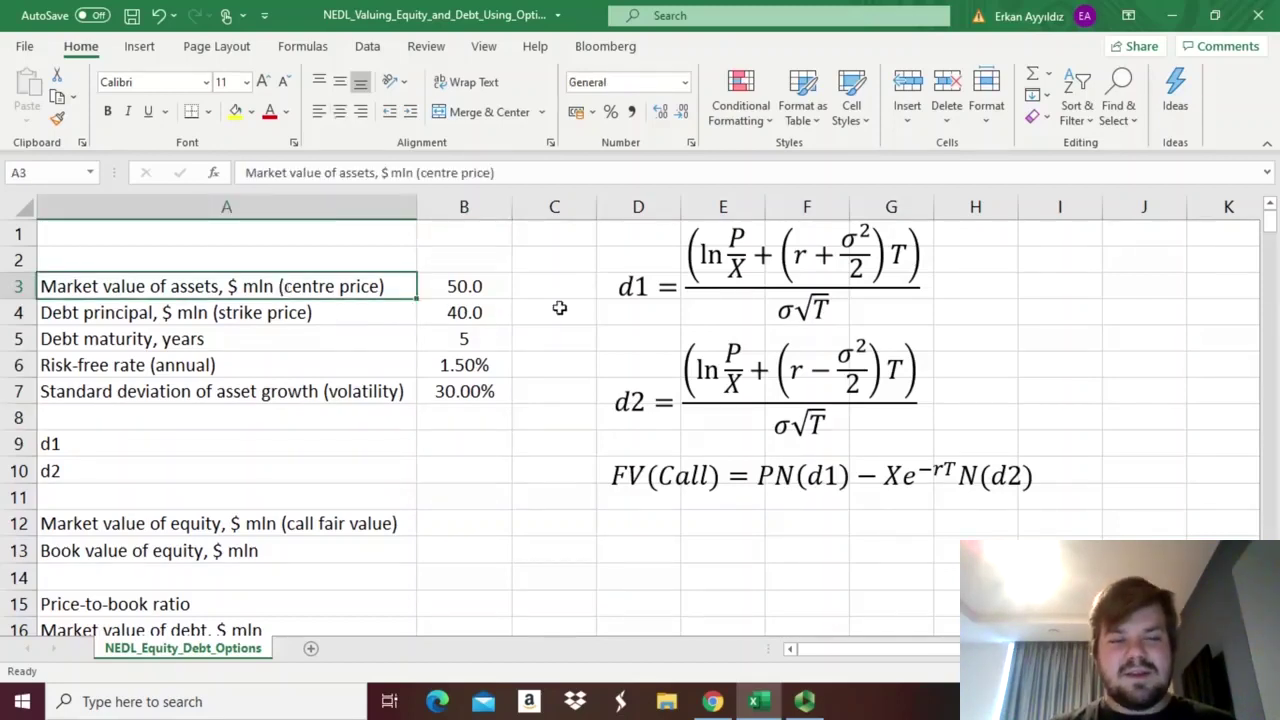
pyautogui.click(462, 341)
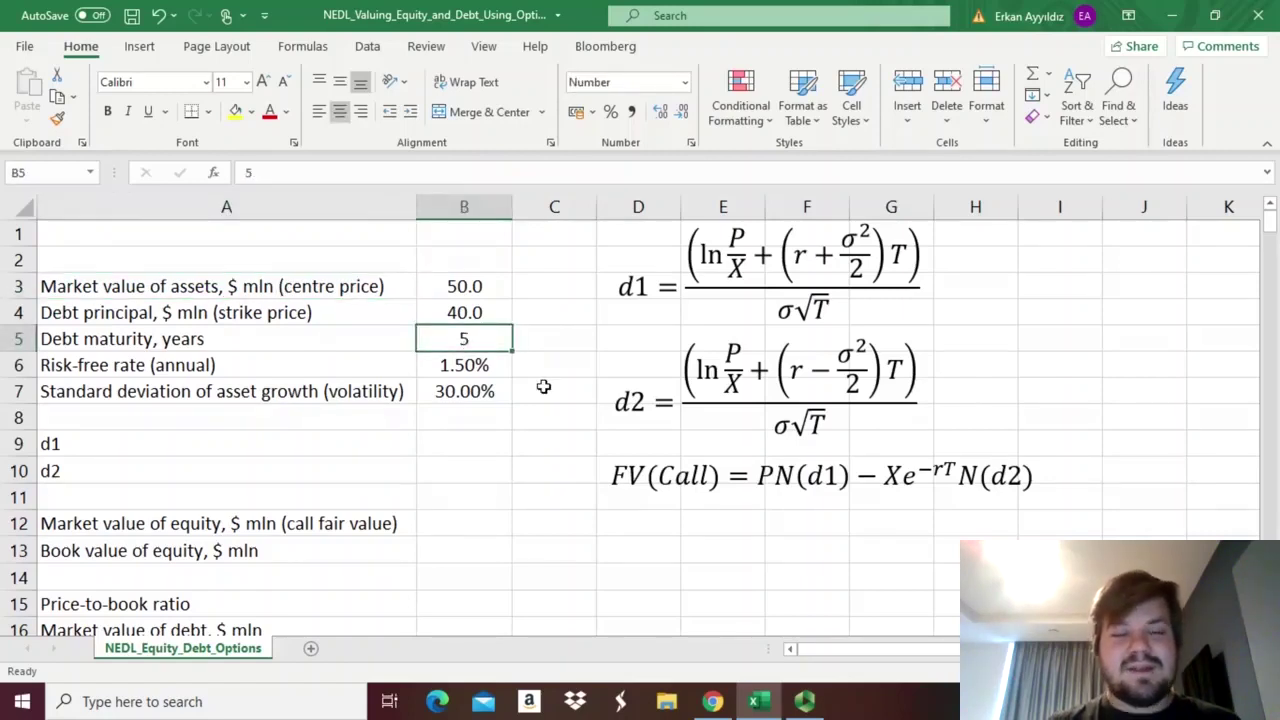
pyautogui.click(370, 310)
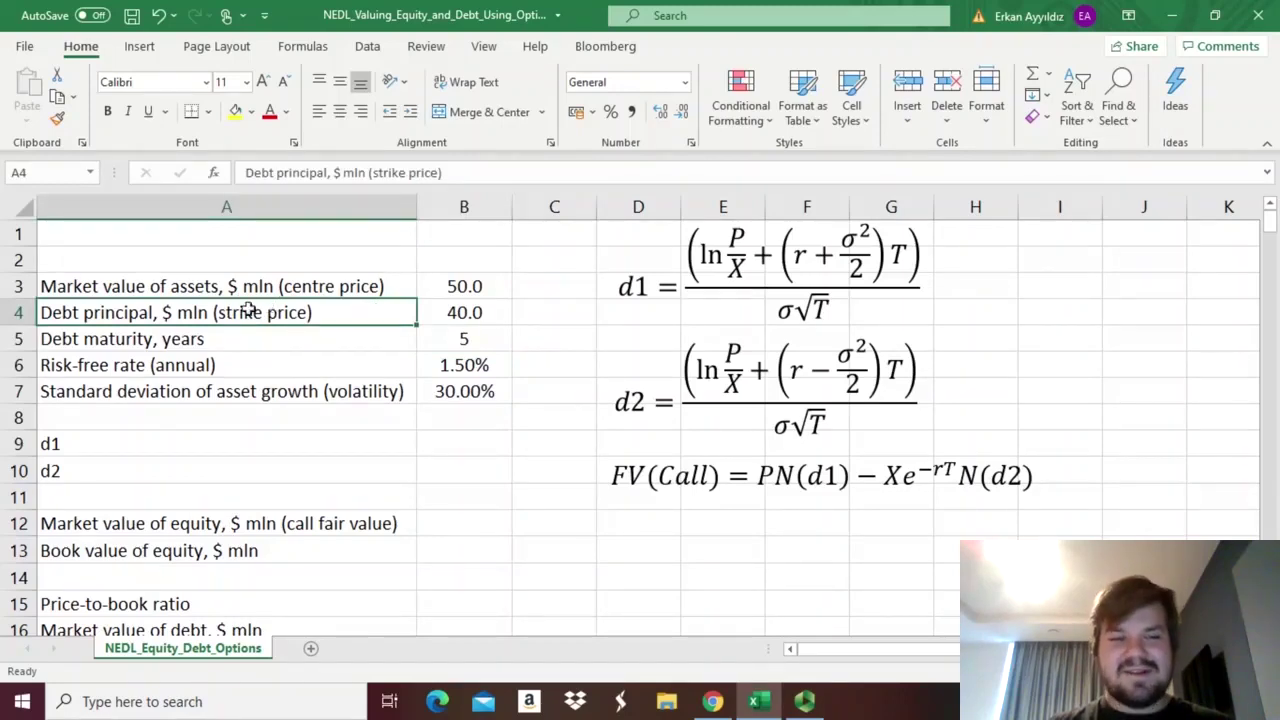
pyautogui.click(458, 312)
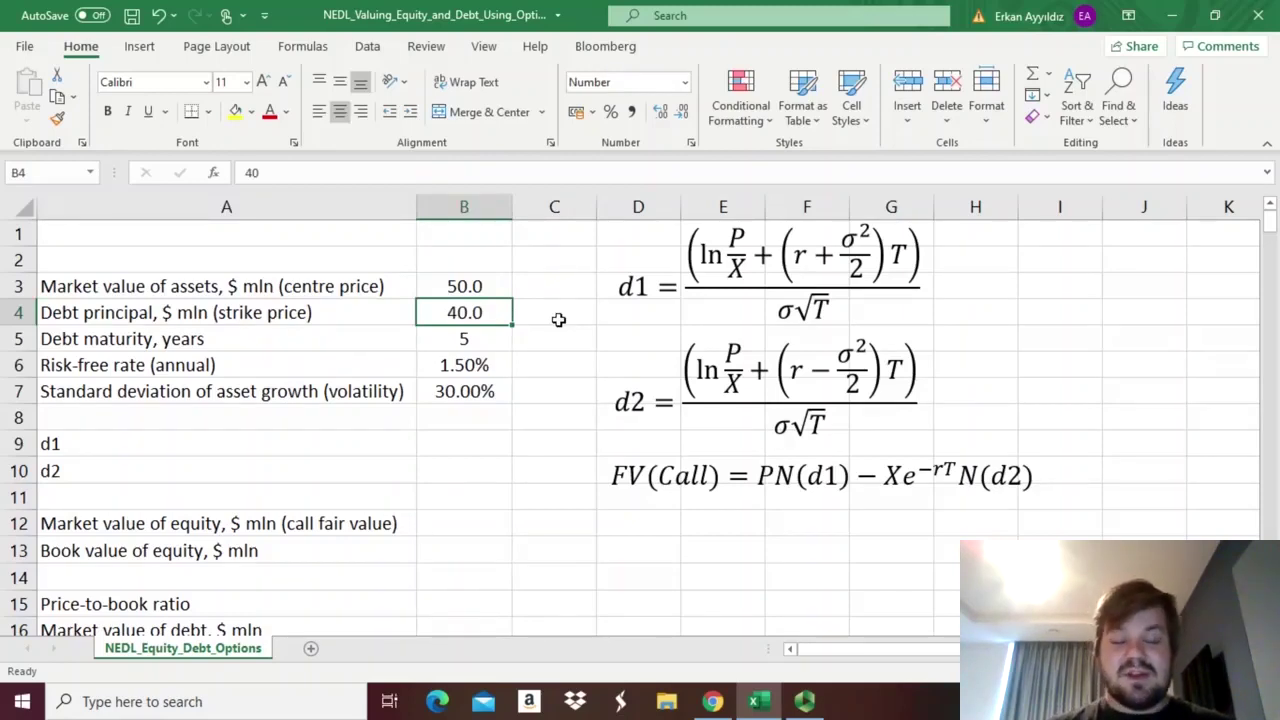
pyautogui.click(264, 287)
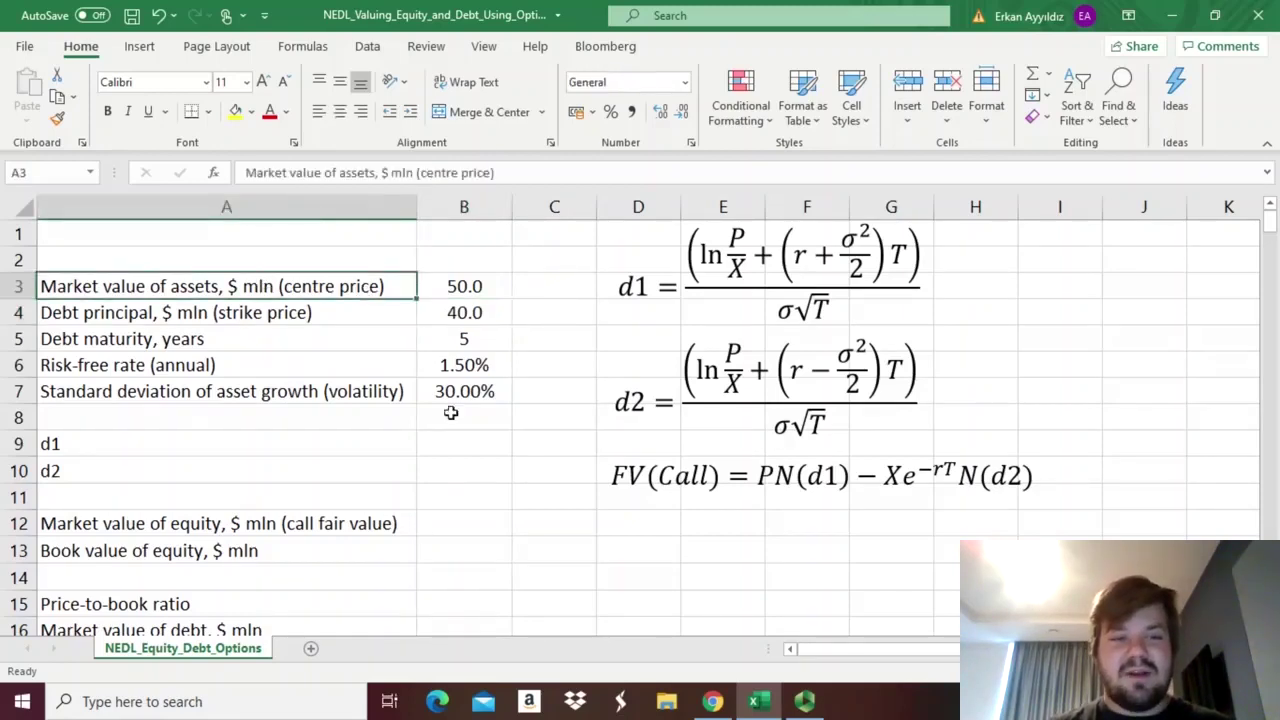
pyautogui.click(276, 312)
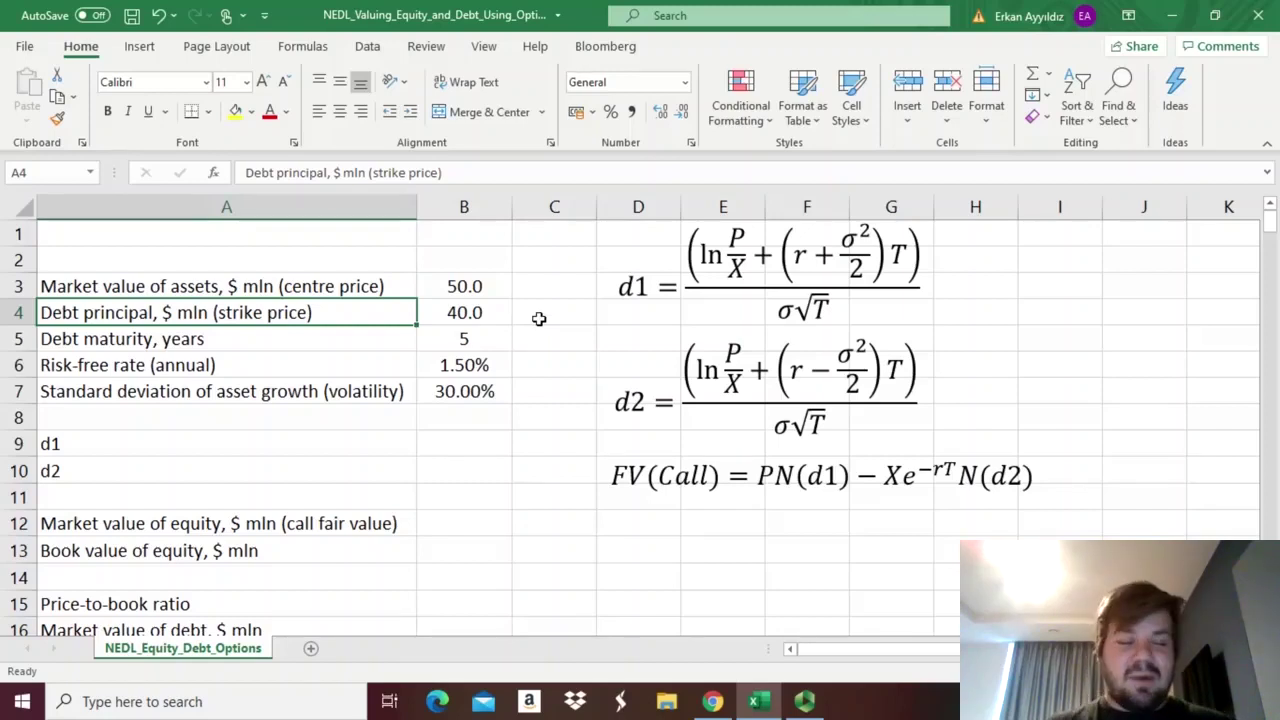
pyautogui.click(336, 287)
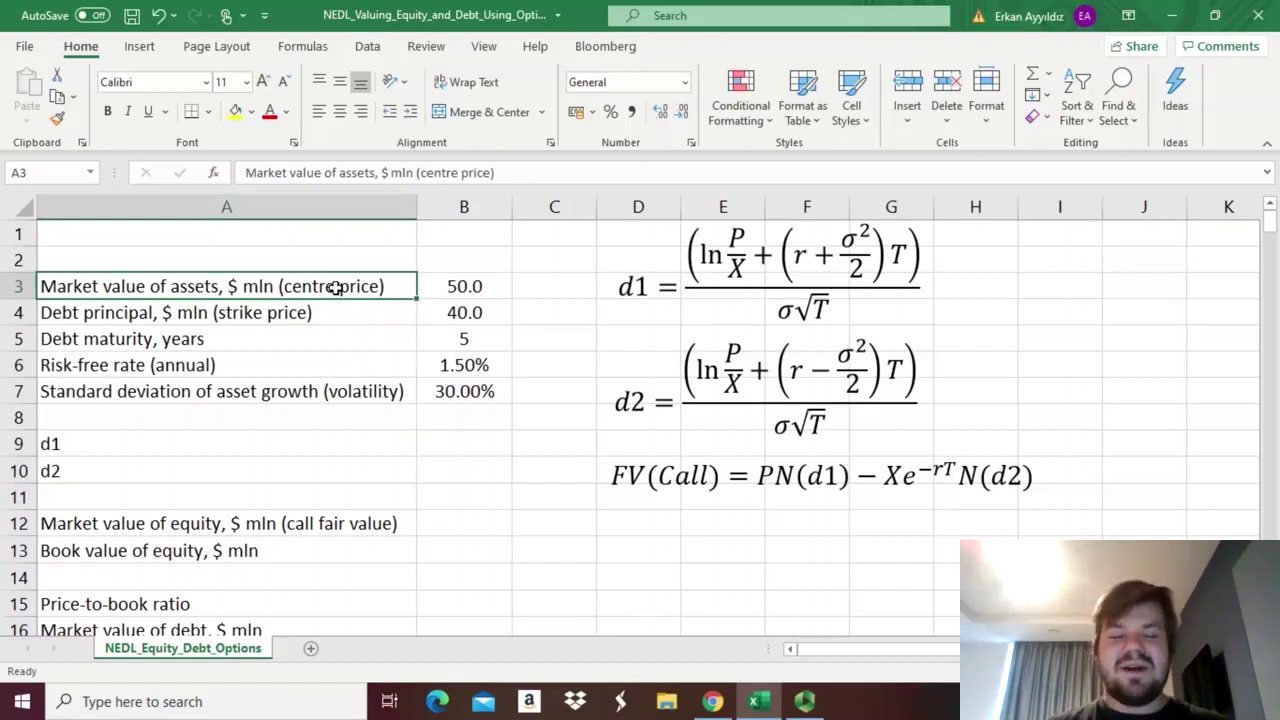
pyautogui.click(437, 338)
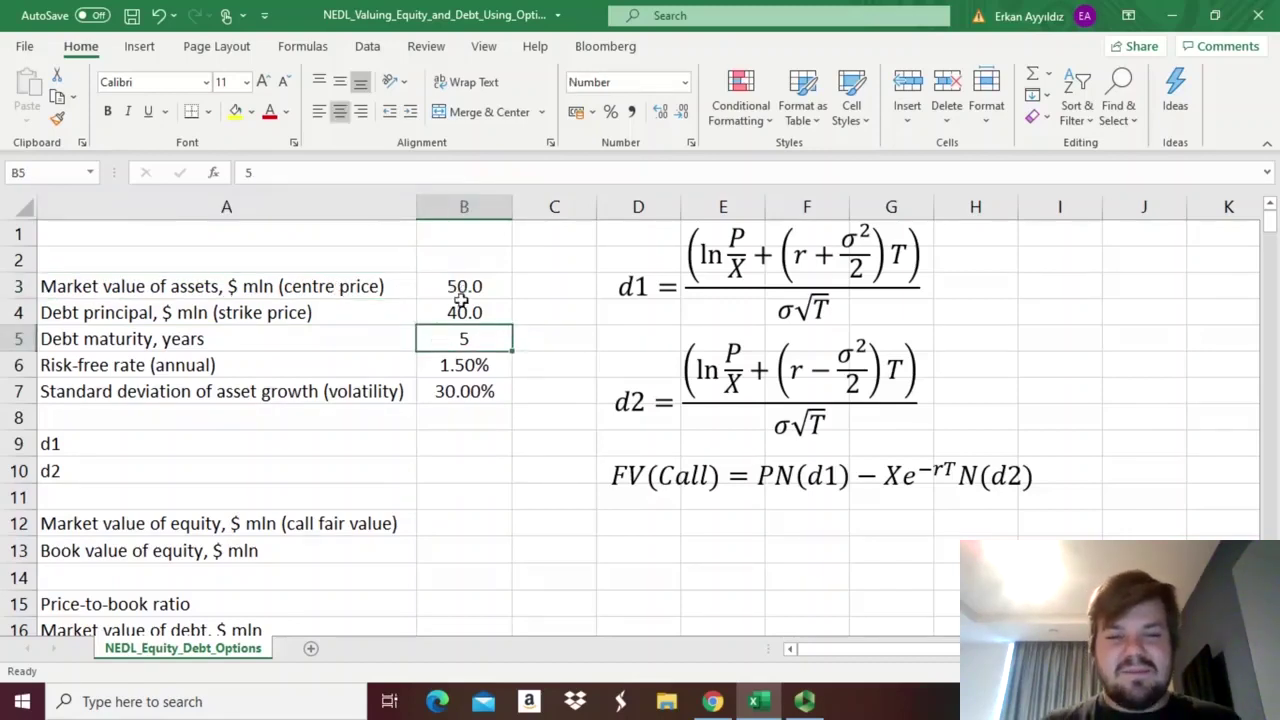
pyautogui.click(458, 310)
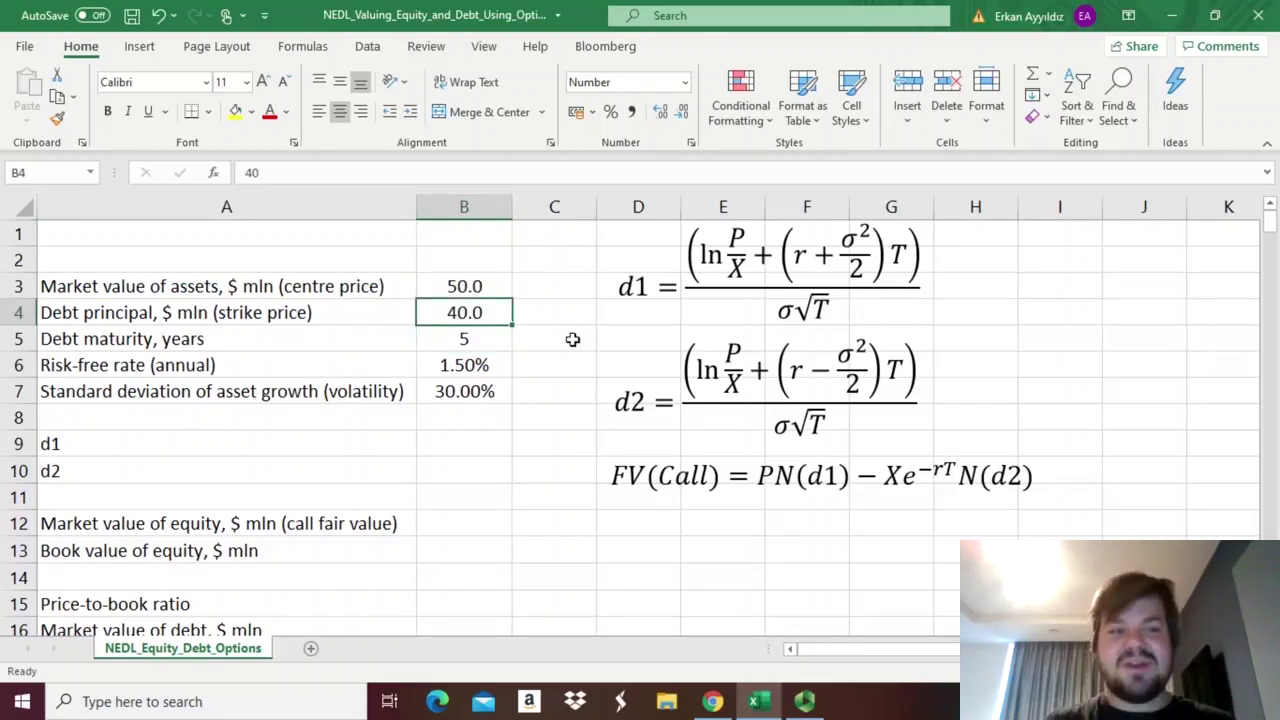
pyautogui.click(267, 307)
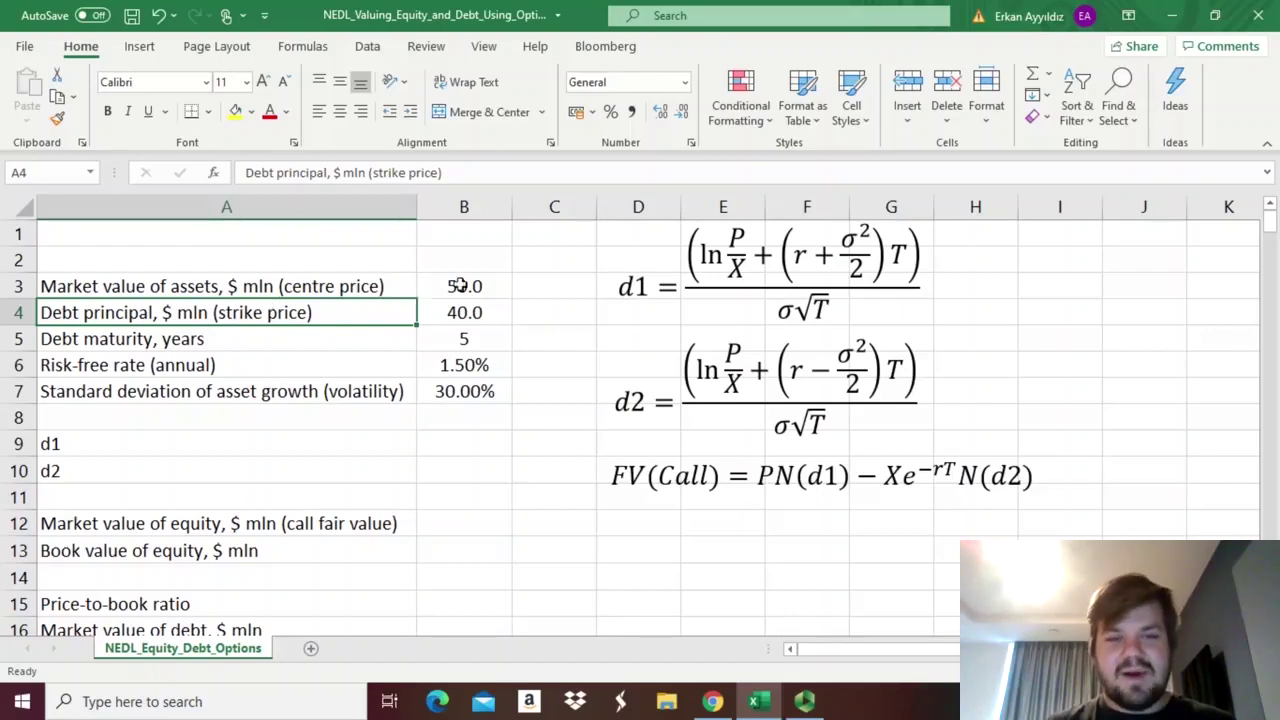
pyautogui.moveTo(463, 286); pyautogui.dragTo(464, 391)
pyautogui.click(375, 411)
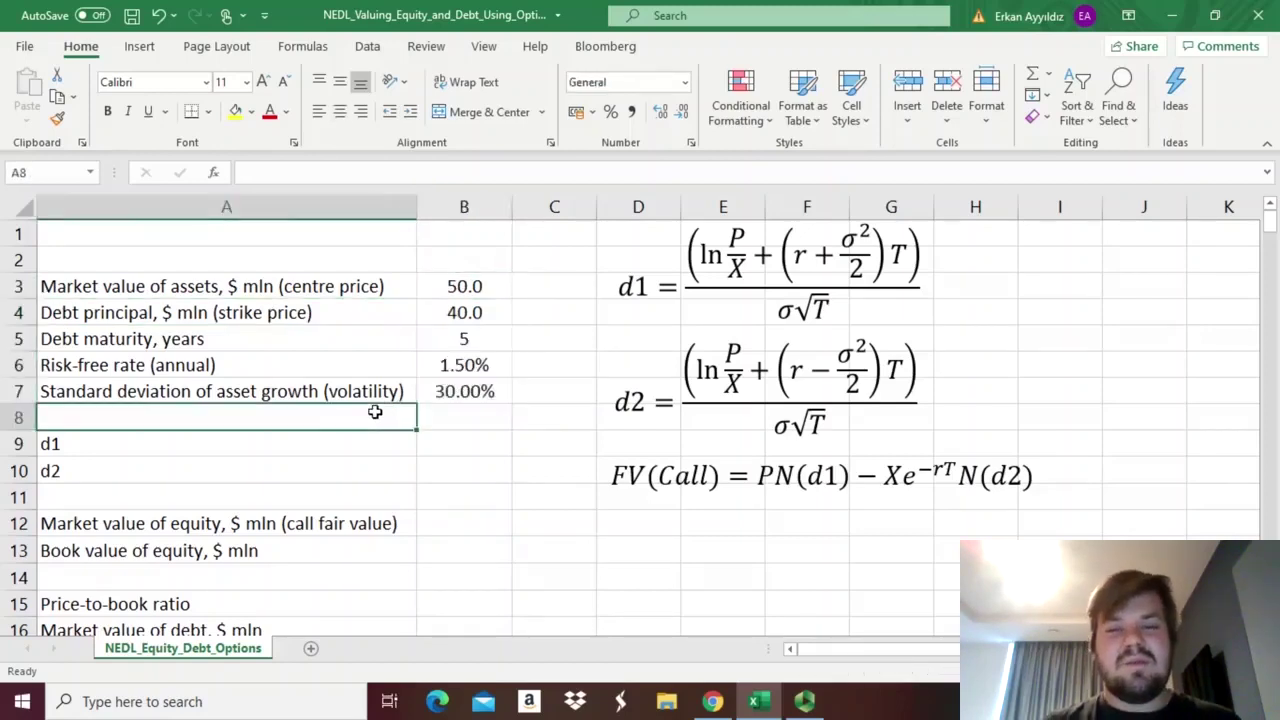
pyautogui.moveTo(472, 366); pyautogui.dragTo(239, 372)
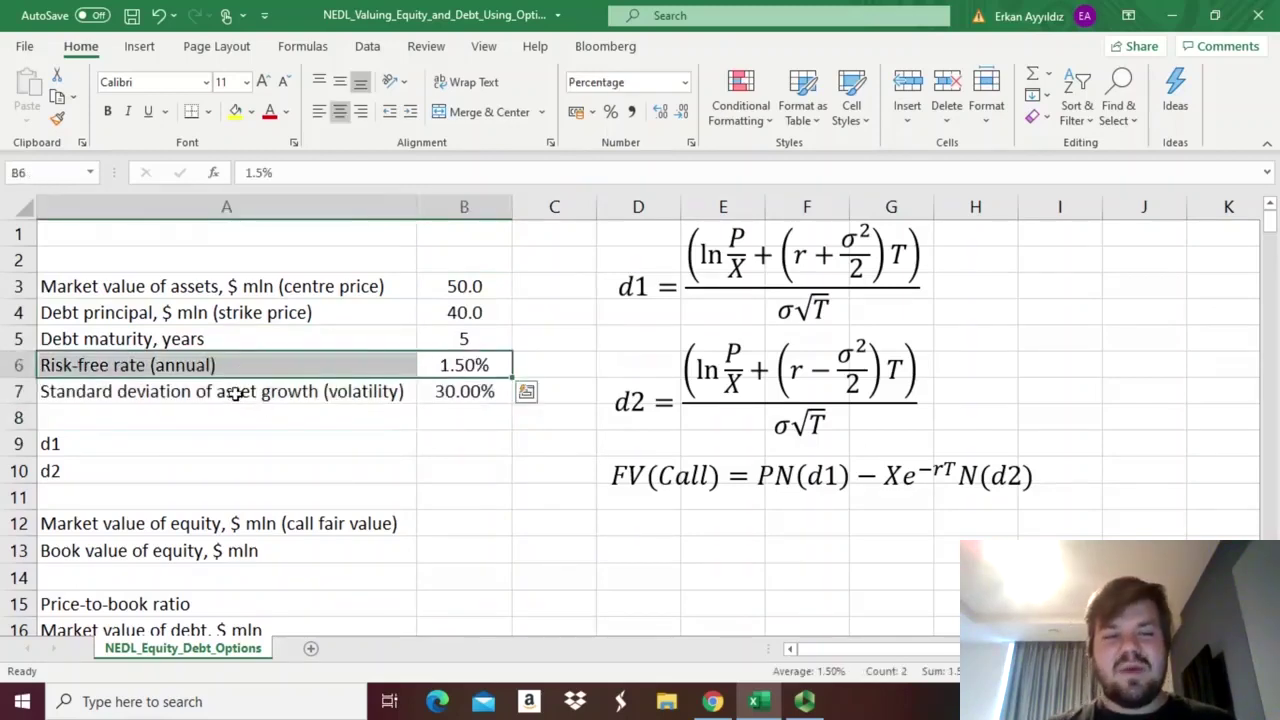
pyautogui.click(236, 394)
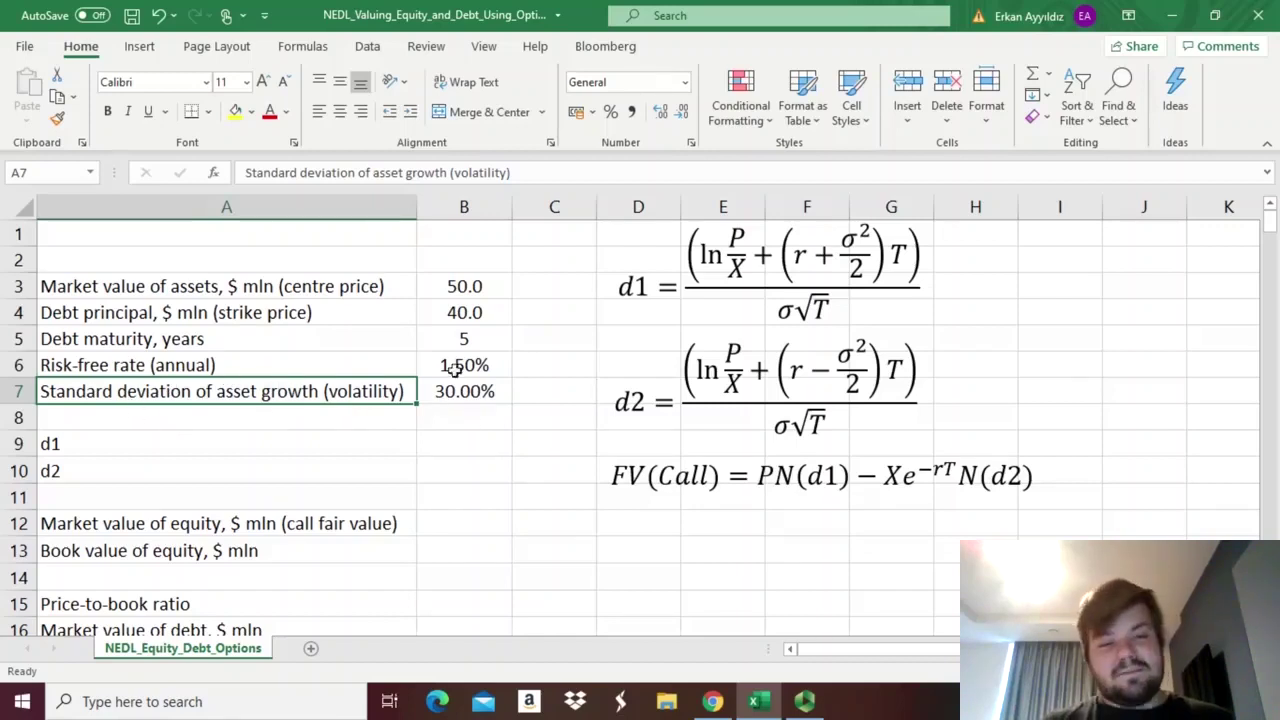
pyautogui.click(491, 311)
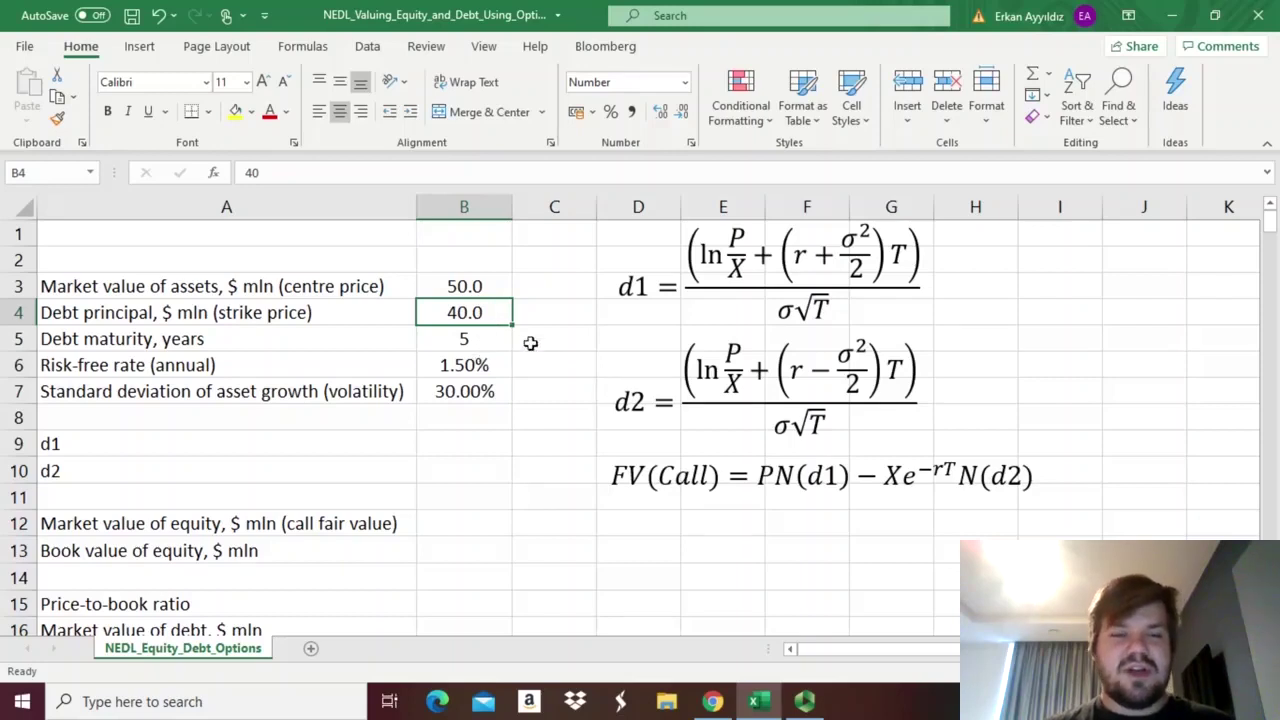
pyautogui.click(440, 342)
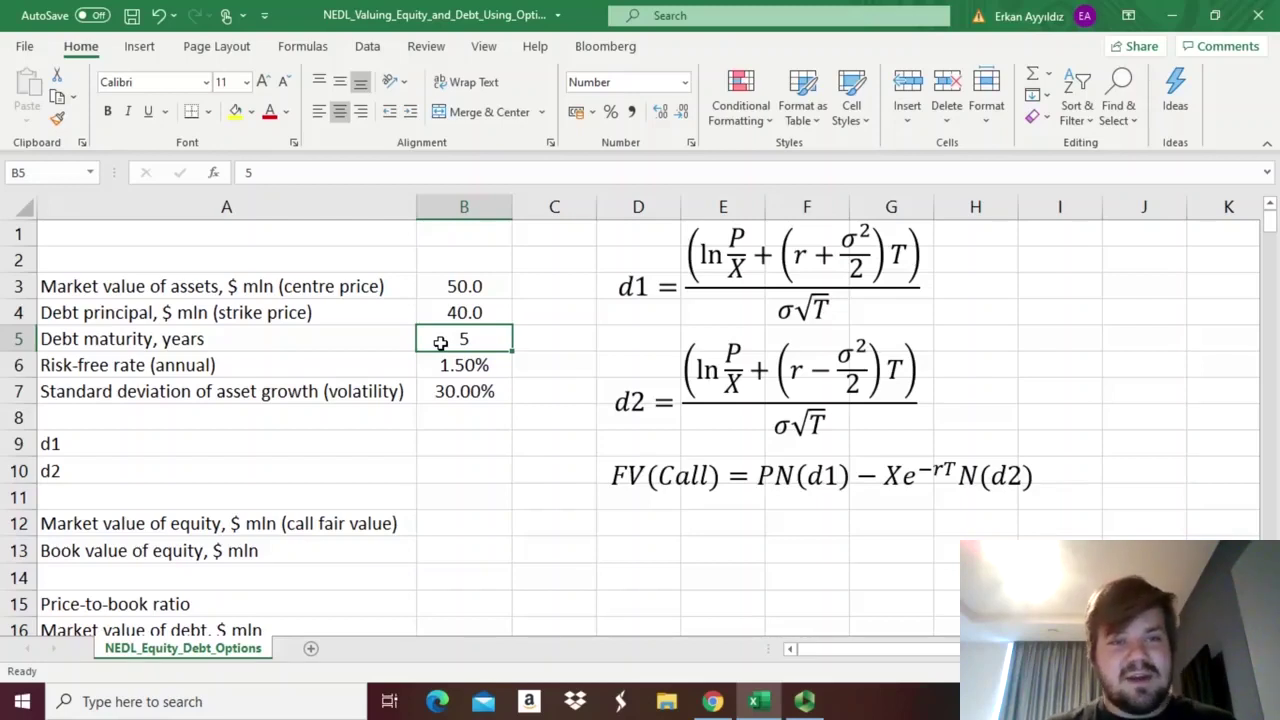
# - Begin the d1 formula in B9 with the log of asset value over debt principal: =(LN(B3/B4)+
pyautogui.click(450, 448)
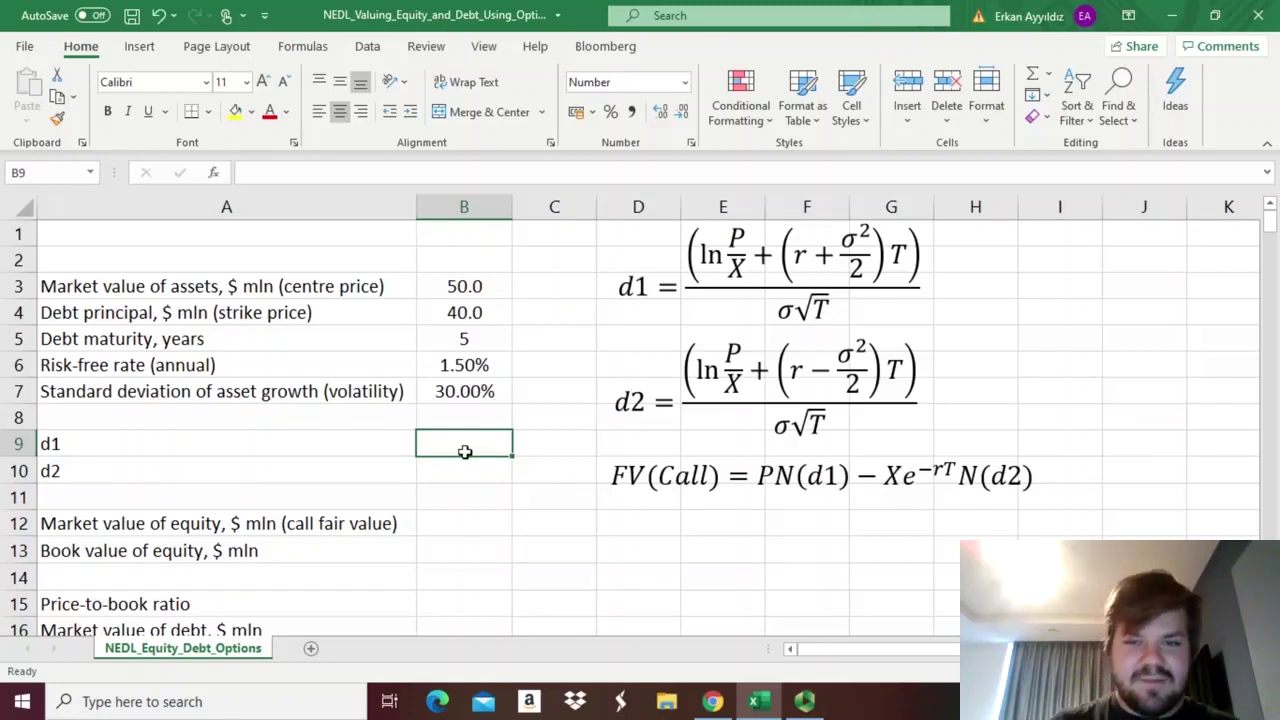
pyautogui.write('=(')
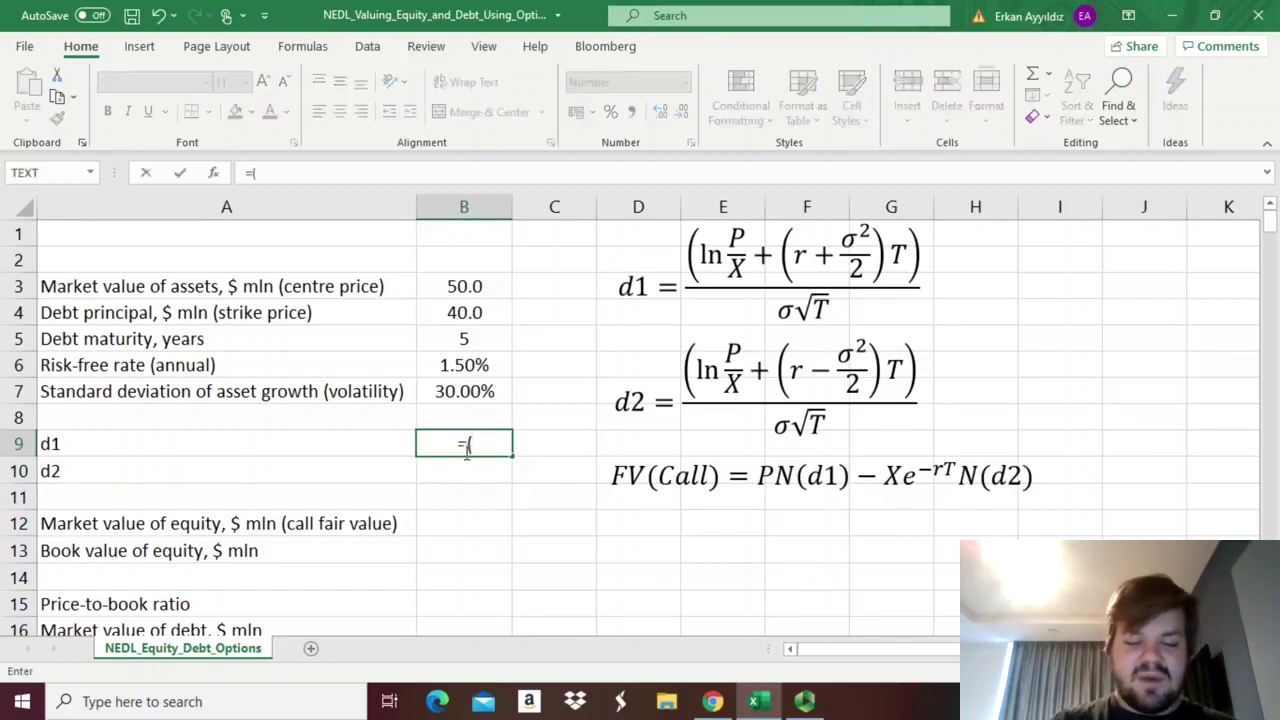
pyautogui.write('LN(')
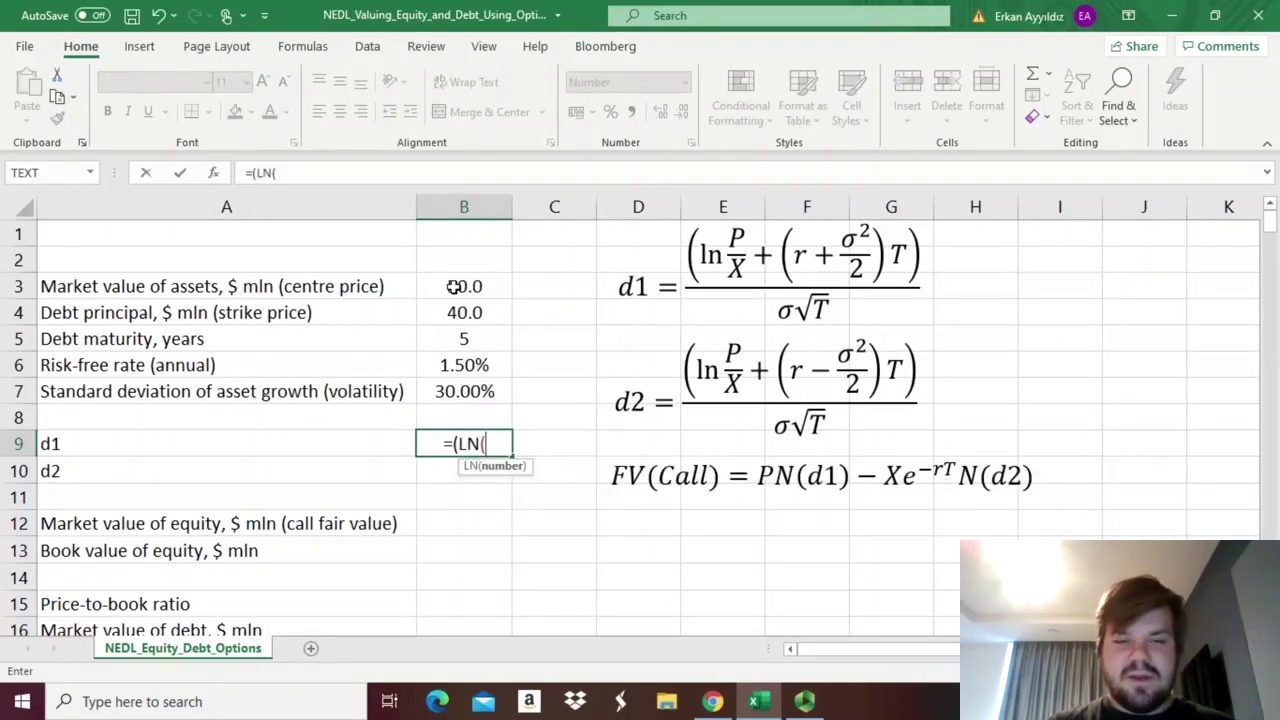
pyautogui.click(453, 287)
pyautogui.write('/')
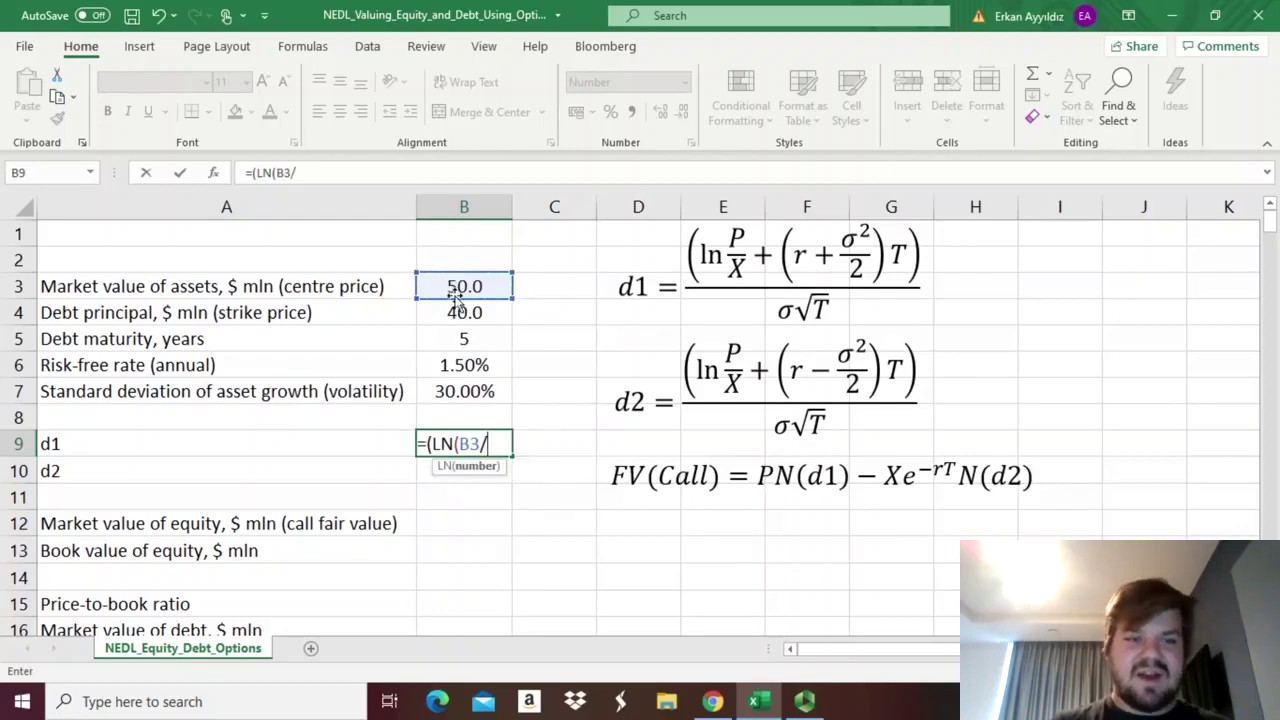
pyautogui.click(458, 314)
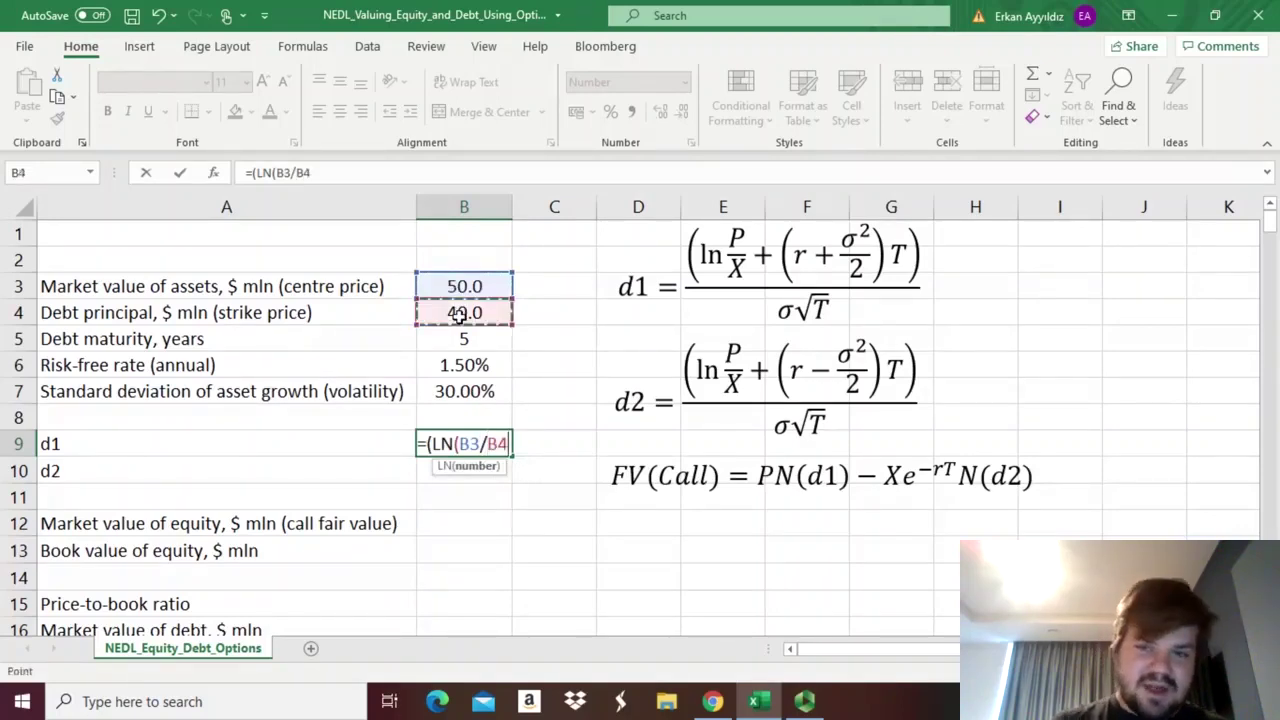
pyautogui.write(')+')
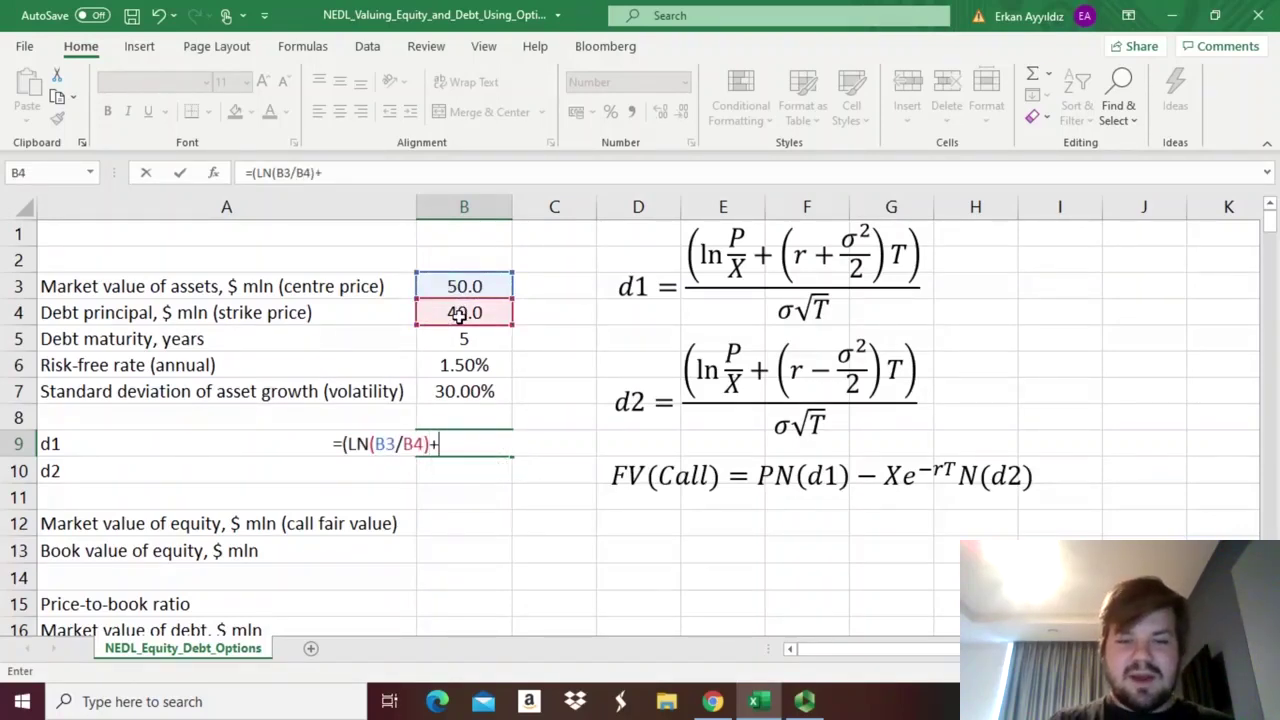
# - Complete the d1 numerator in B9 by adding the drift term (B6+B7^2/2)*B5 and closing the outer parenthesis
pyautogui.write('(')
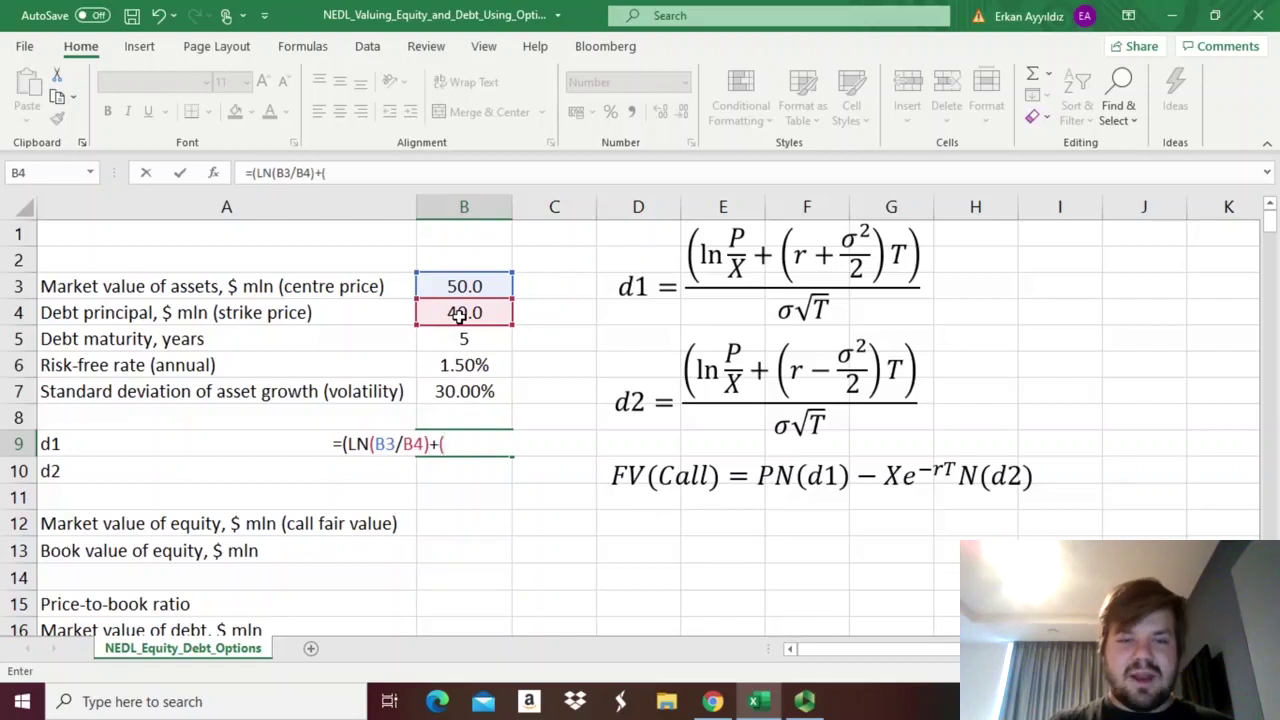
pyautogui.click(441, 367)
pyautogui.write('+')
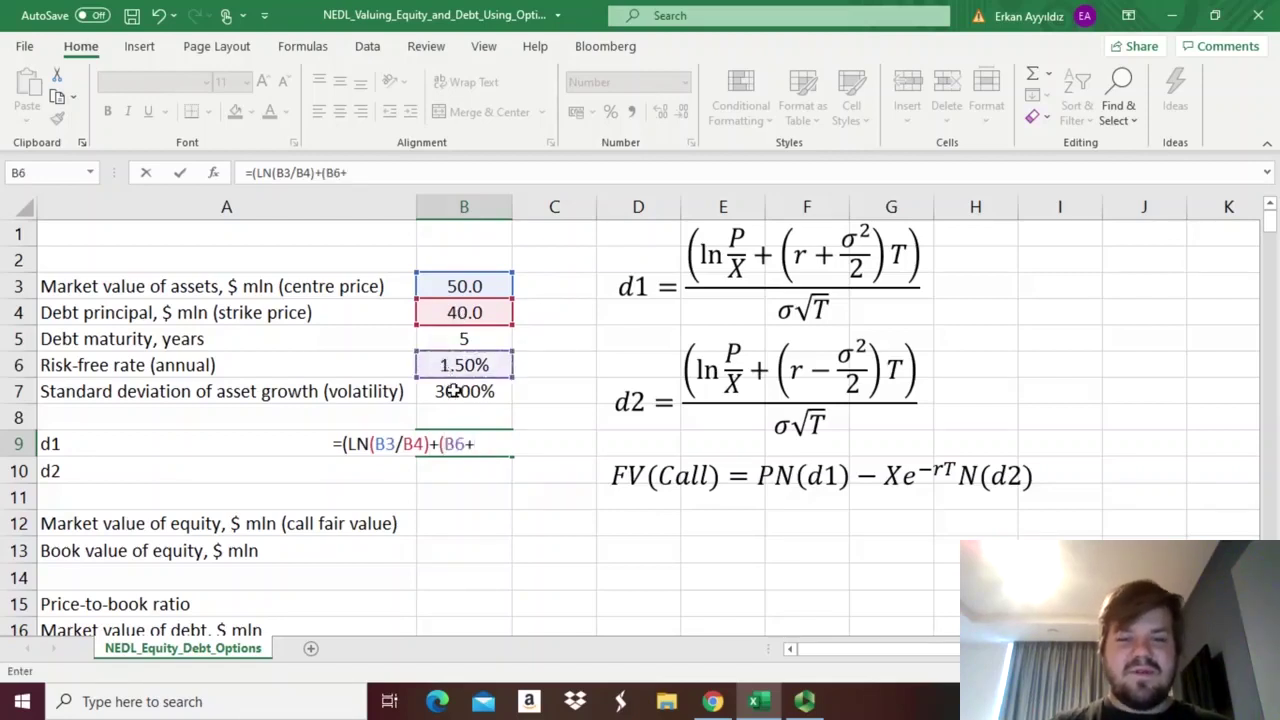
pyautogui.click(450, 391)
pyautogui.write('^2/2')
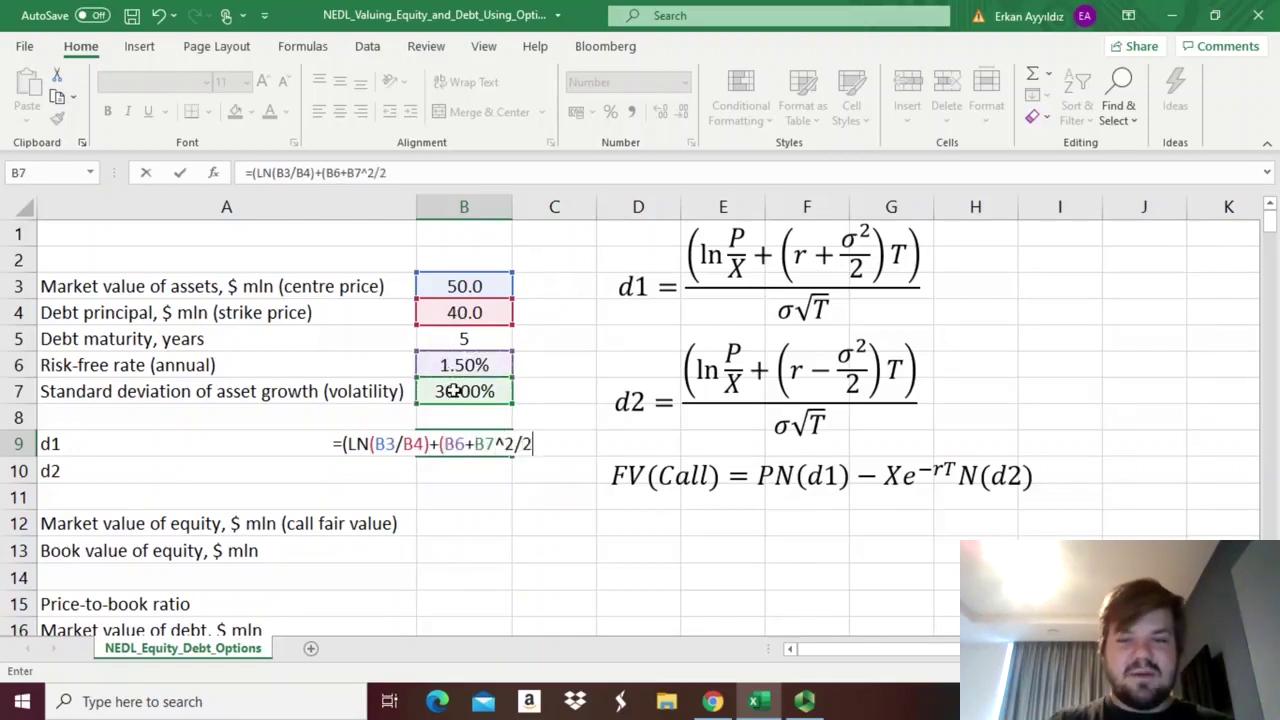
pyautogui.write(')*')
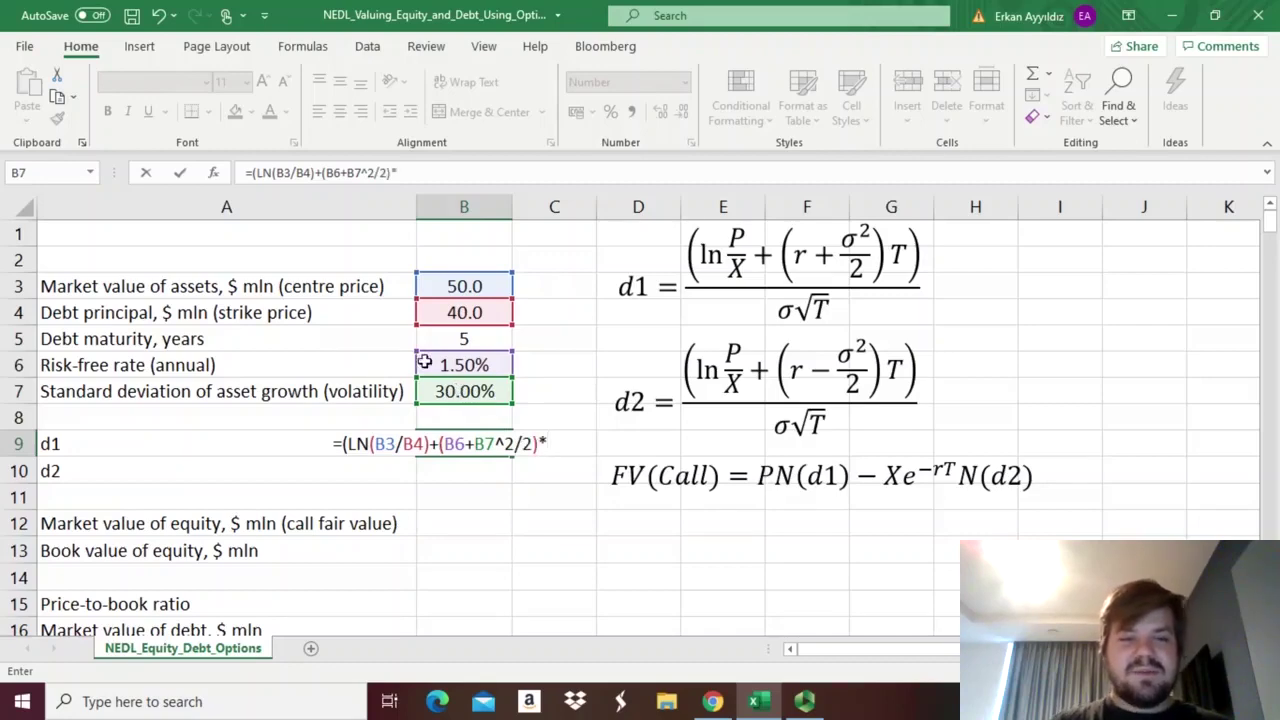
pyautogui.click(469, 339)
pyautogui.write(')')
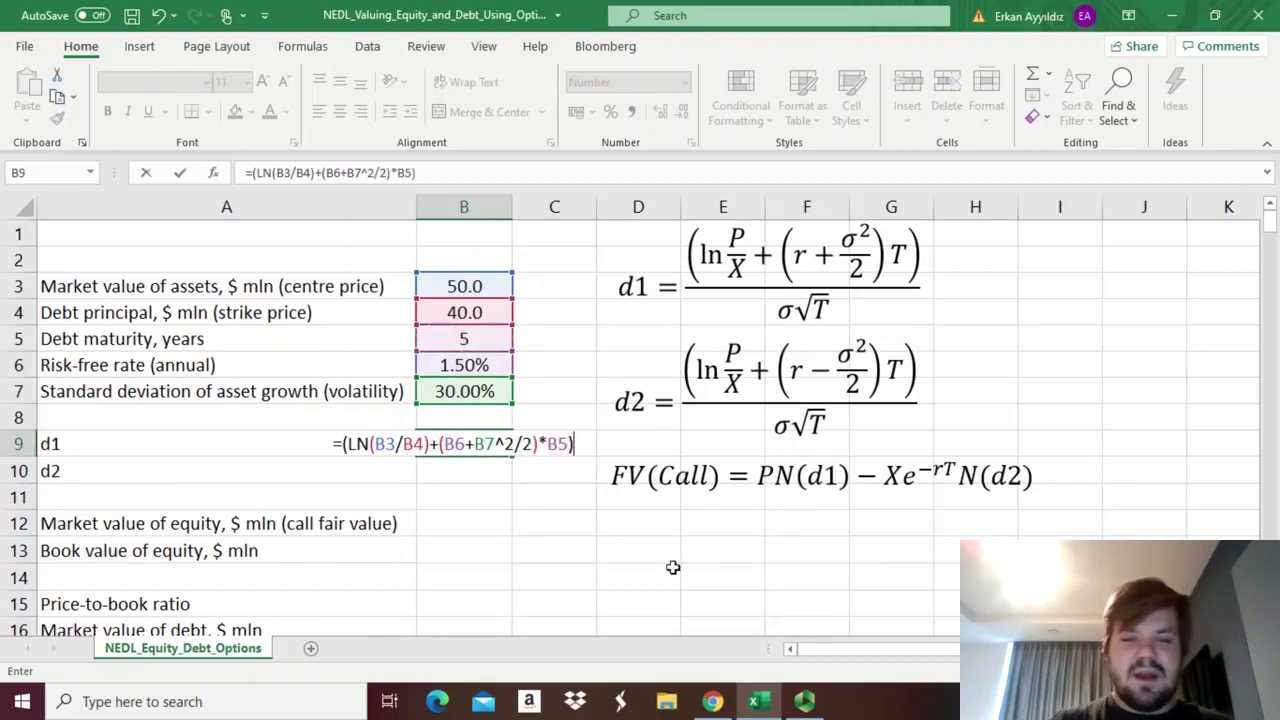
# - Divide the d1 numerator in B9 by (B7*SQRT(B5)) and commit the formula
pyautogui.write('/(')
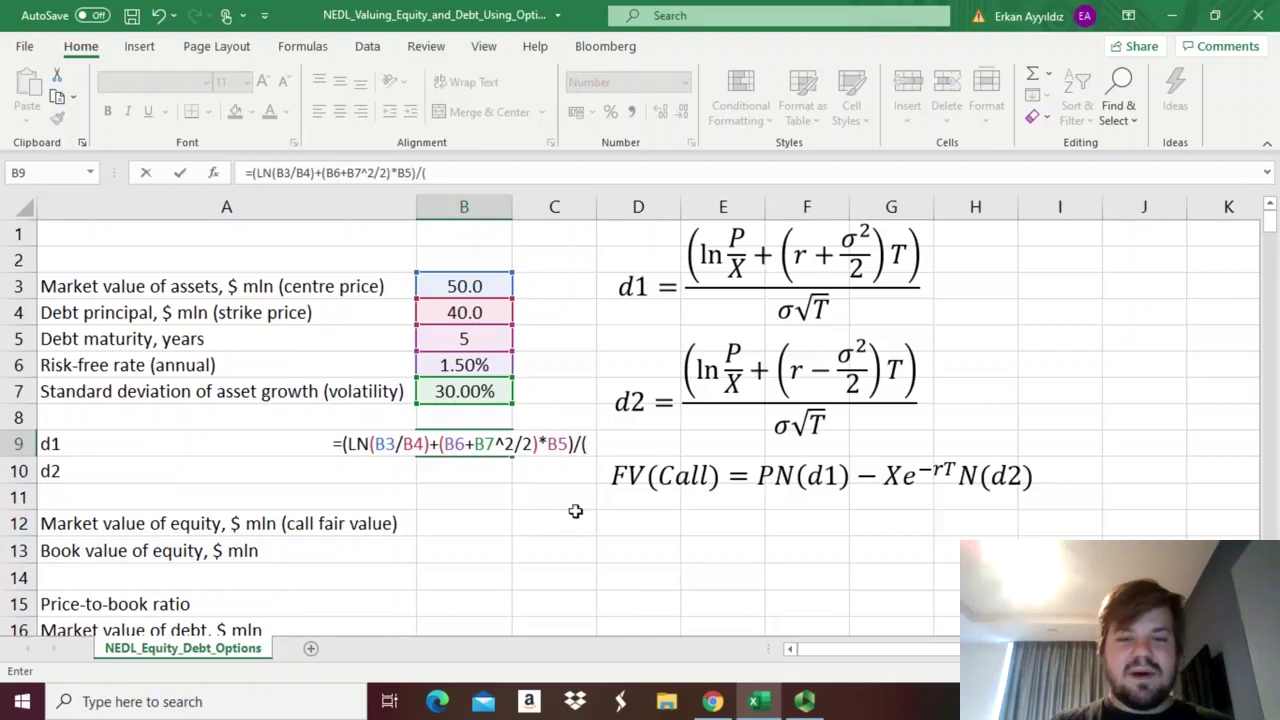
pyautogui.click(481, 391)
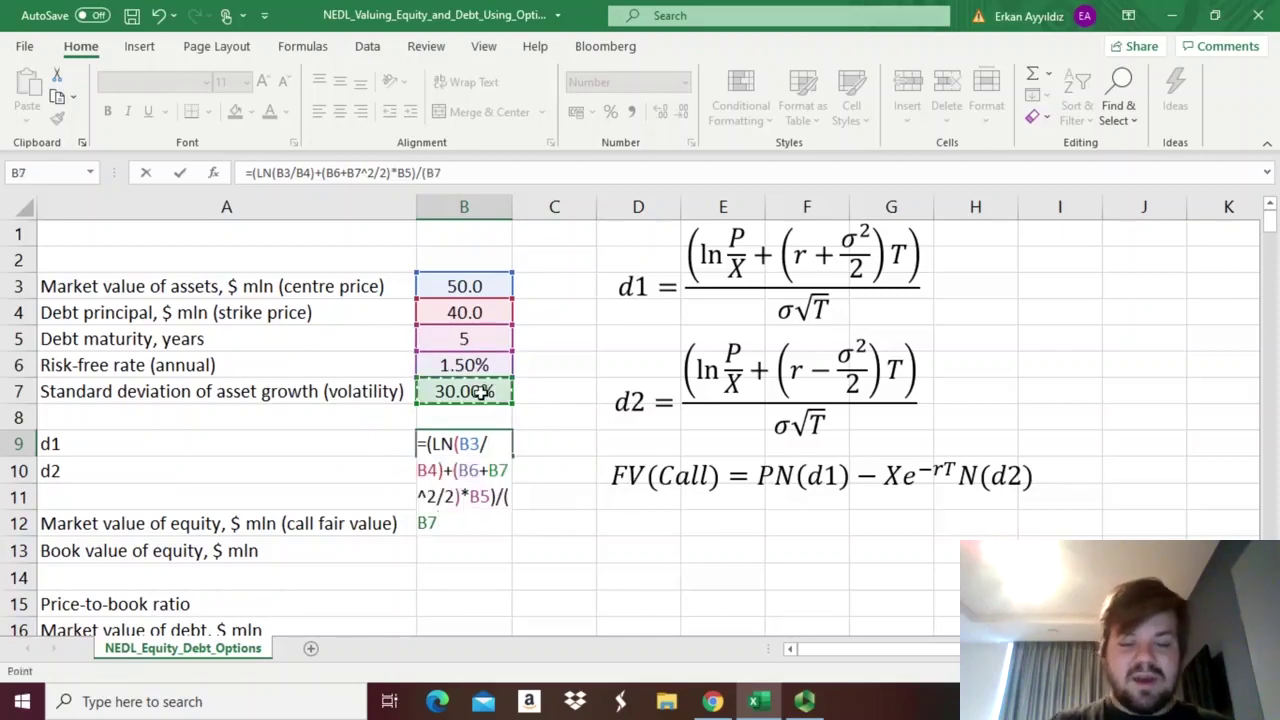
pyautogui.write('*SQRT(')
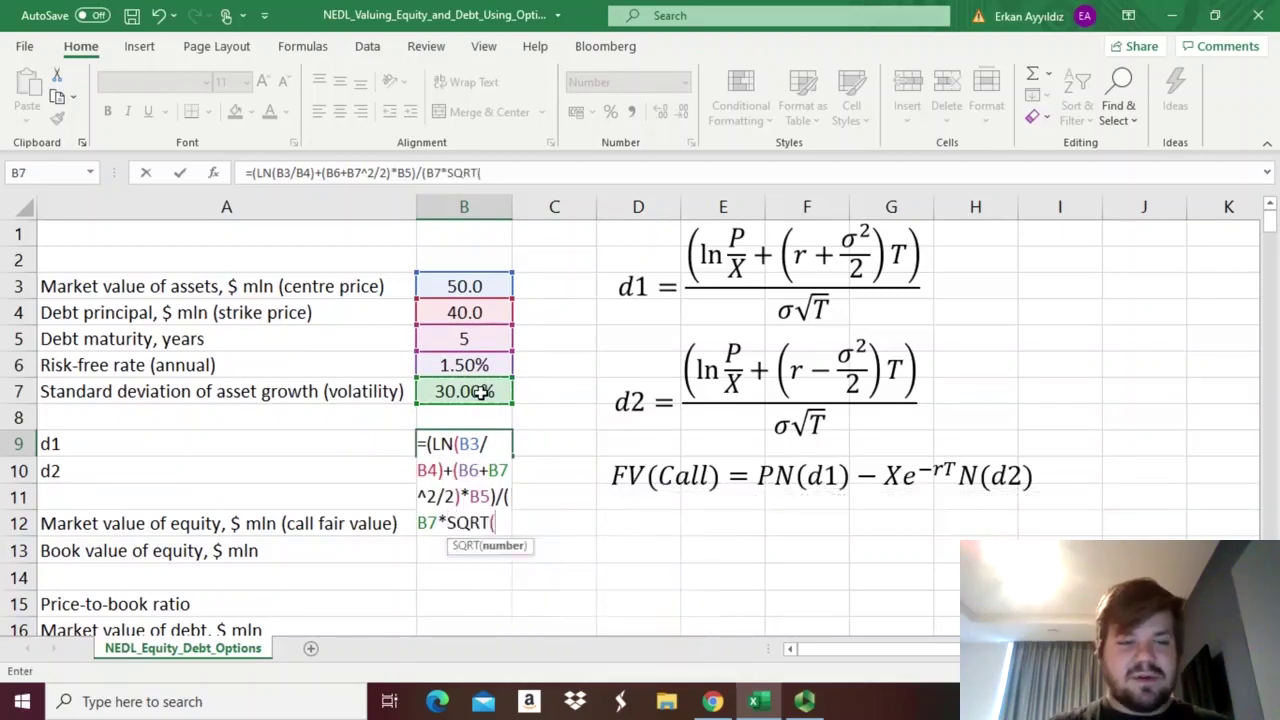
pyautogui.click(451, 337)
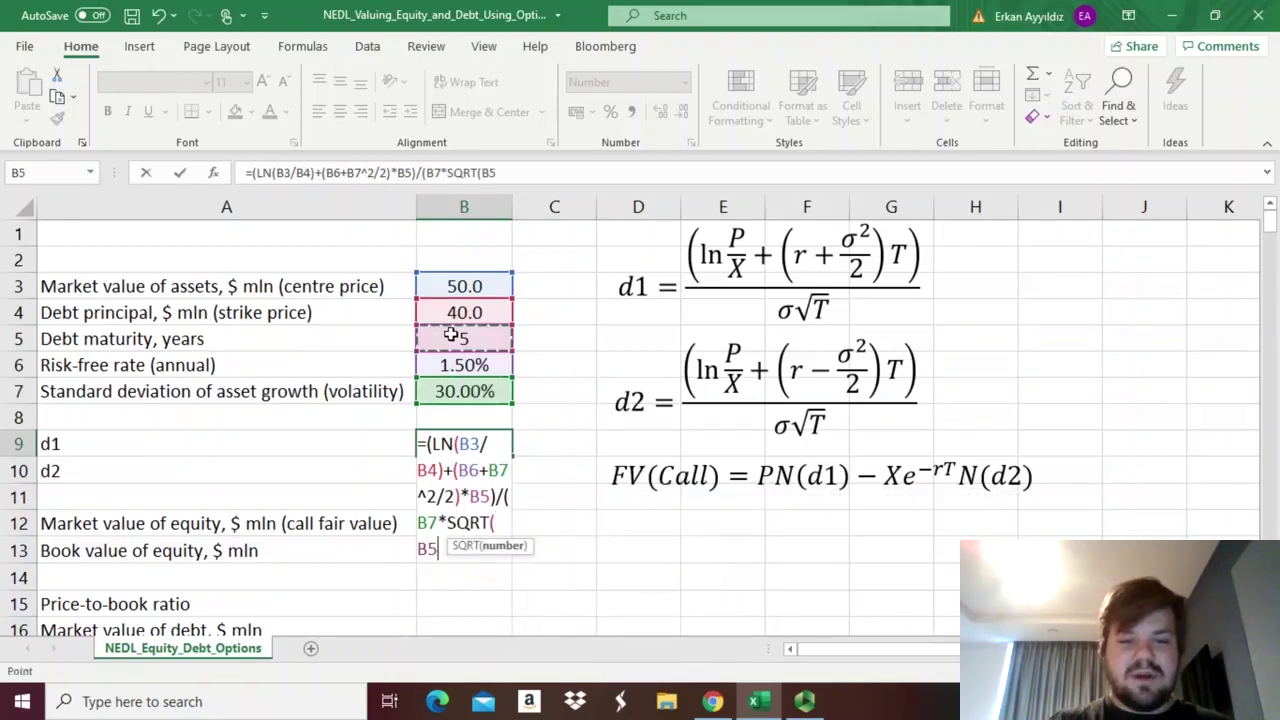
pyautogui.write('))')
pyautogui.press('Return')
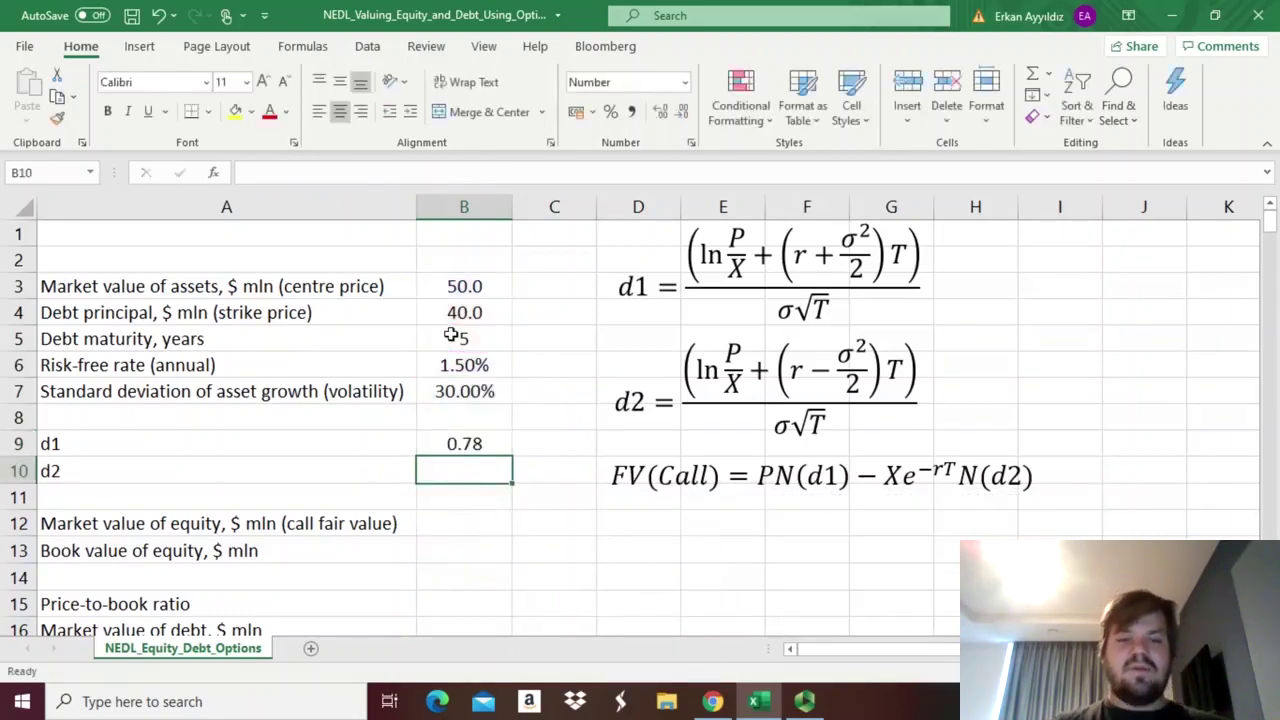
# - Copy the d1 formula text from B9 verbatim into the d2 cell B10
pyautogui.press('Up')
pyautogui.click(535, 172)
pyautogui.hotkey('shift', 'Home')
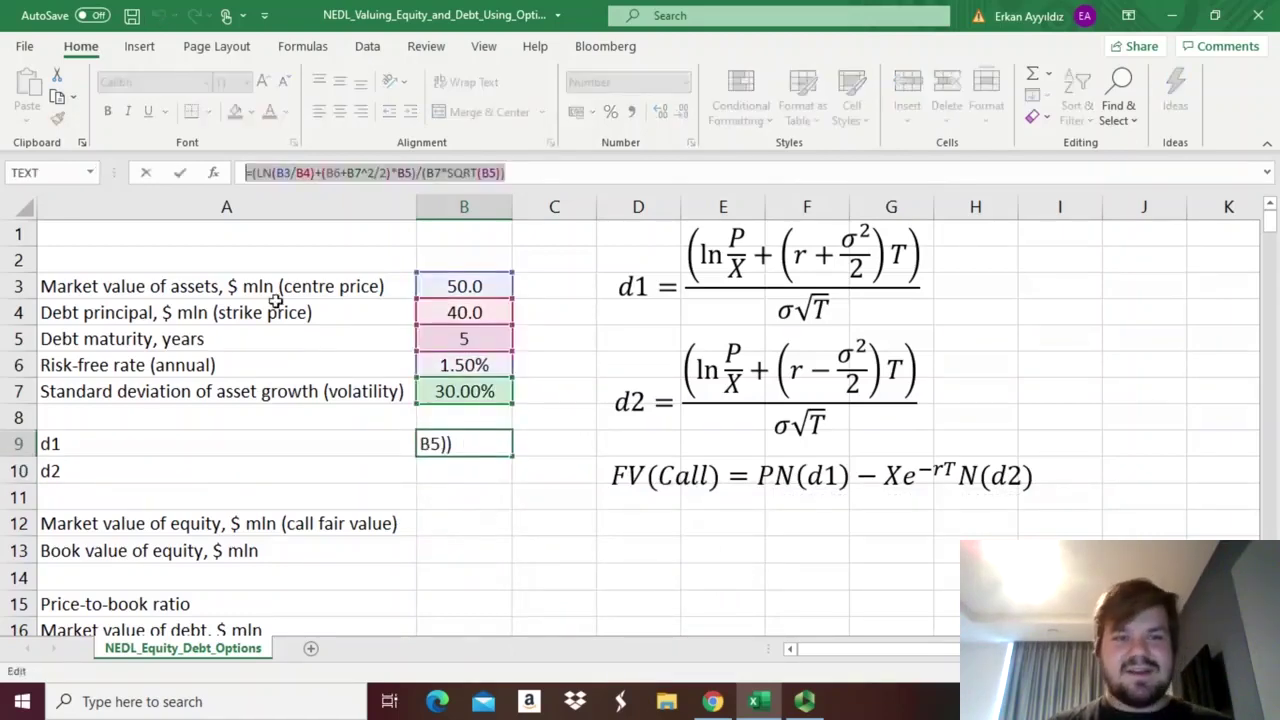
pyautogui.hotkey('ctrl', 'c')
pyautogui.press('Return')
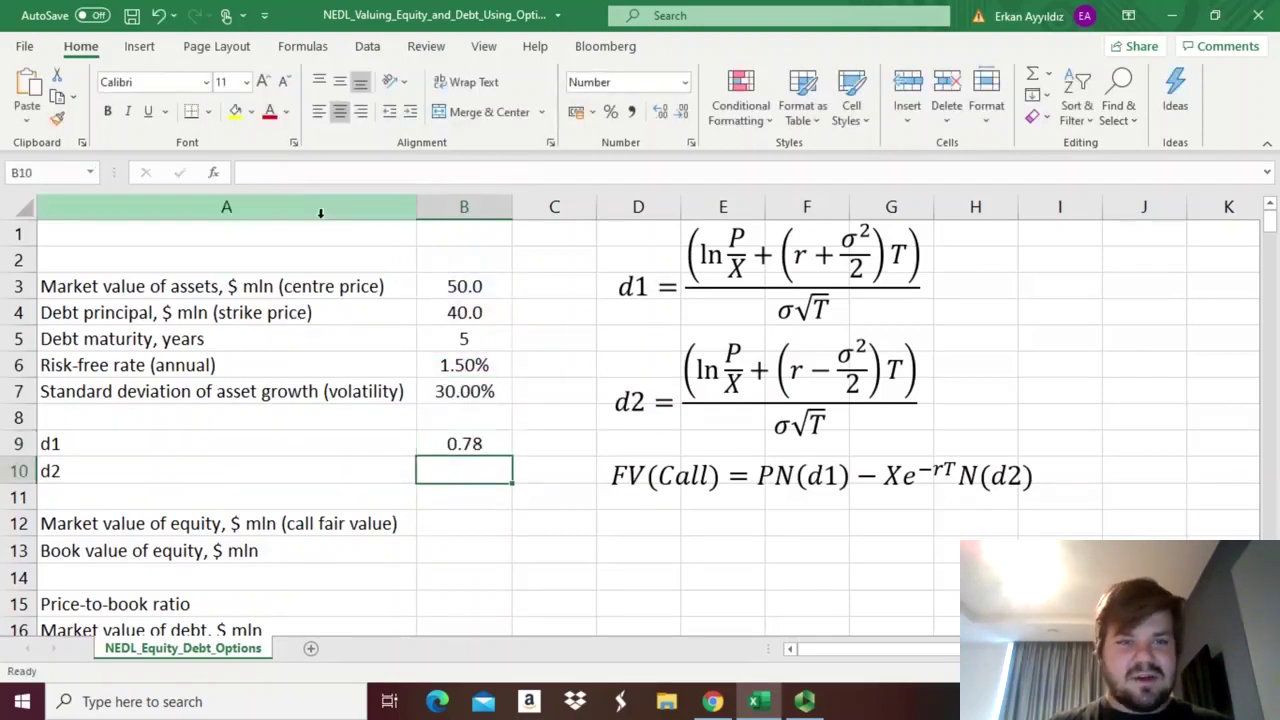
pyautogui.click(290, 172)
pyautogui.hotkey('ctrl', 'v')
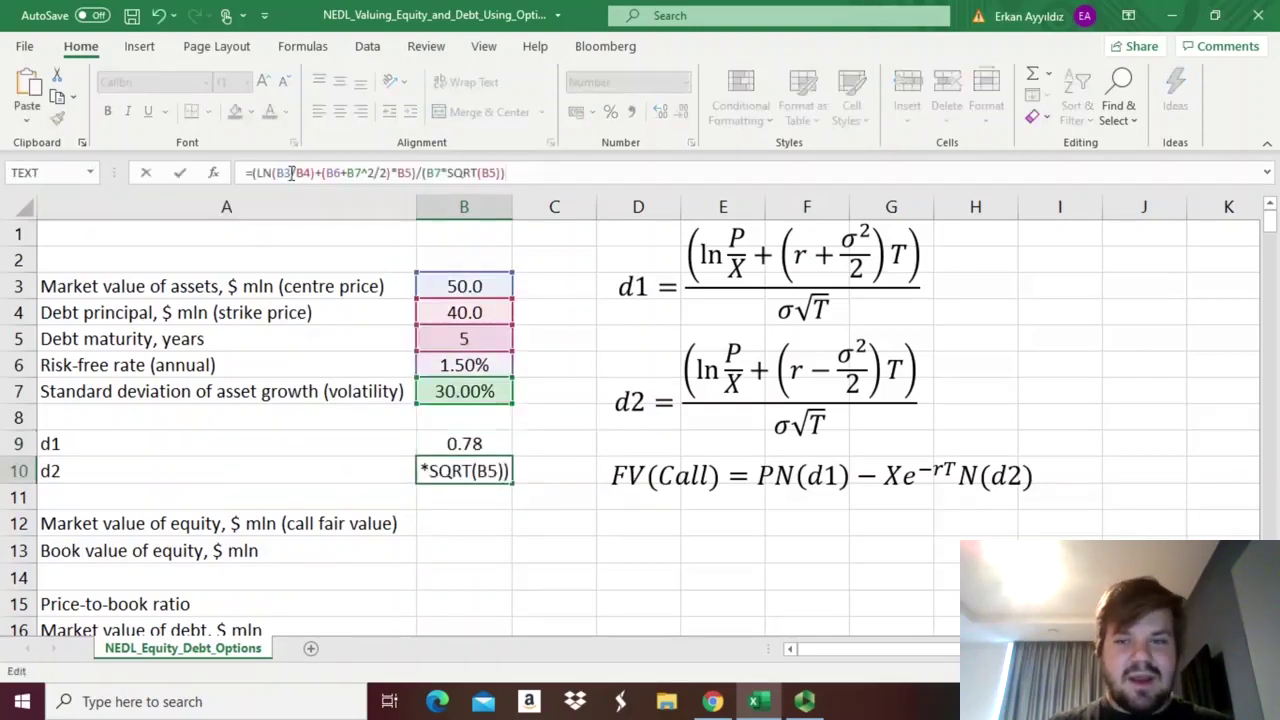
# - Change the plus sign before B7^2/2 to a minus in the B10 formula and commit it as d2
pyautogui.click(345, 173)
pyautogui.press('BackSpace')
pyautogui.write('-')
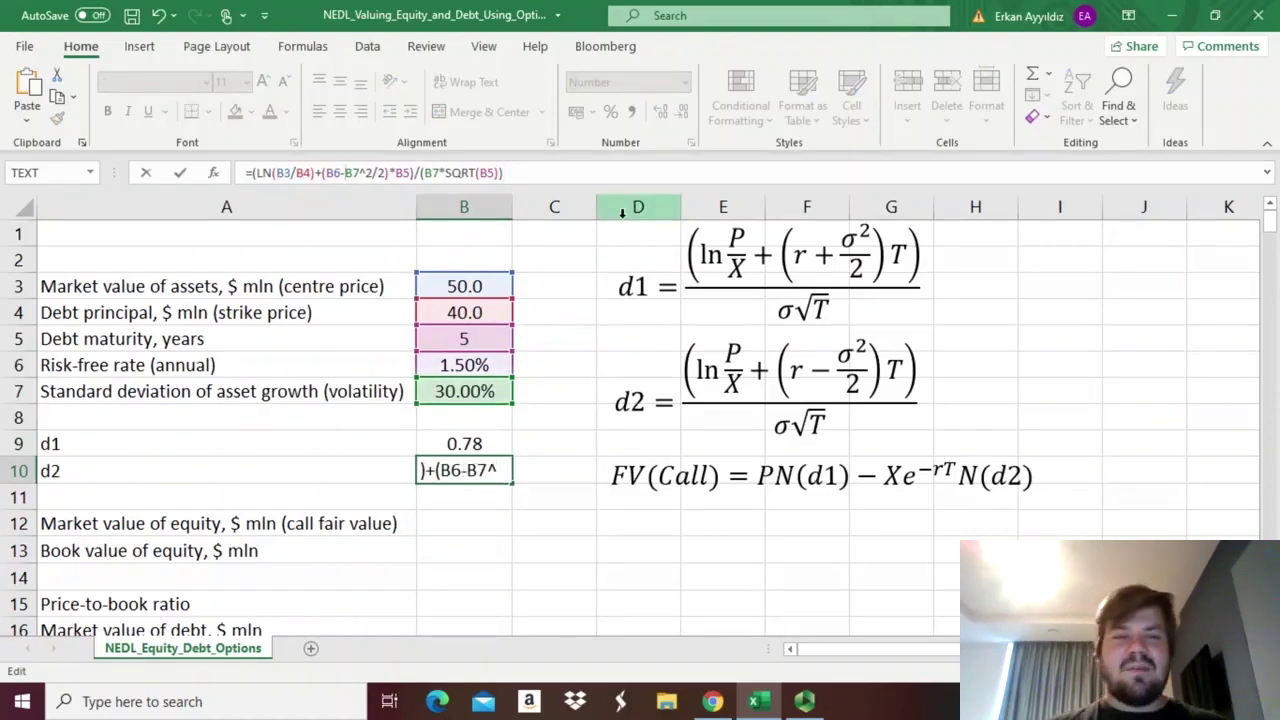
pyautogui.press('Return')
pyautogui.press('Up')
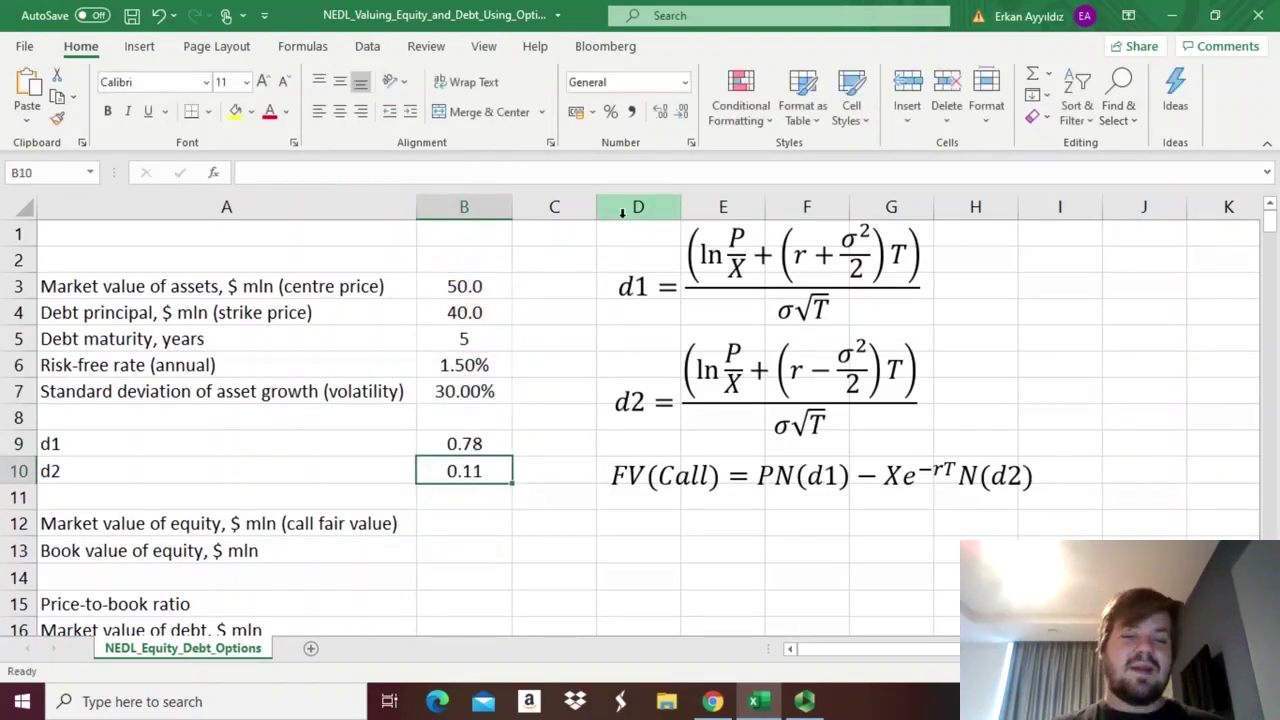
# - Begin the market value of equity formula in B12 with =B3*NORM.S.DIST(B9,1) followed by a minus sign
pyautogui.press('Down')
pyautogui.press('Down')
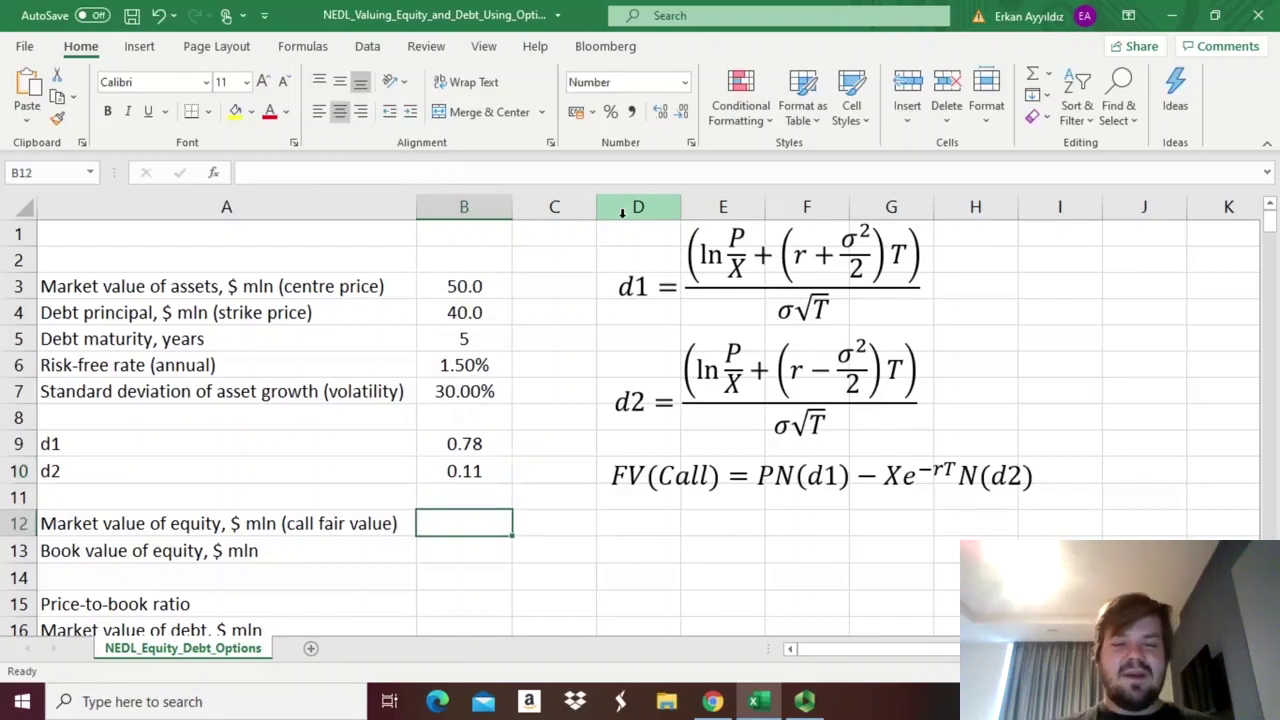
pyautogui.write('=')
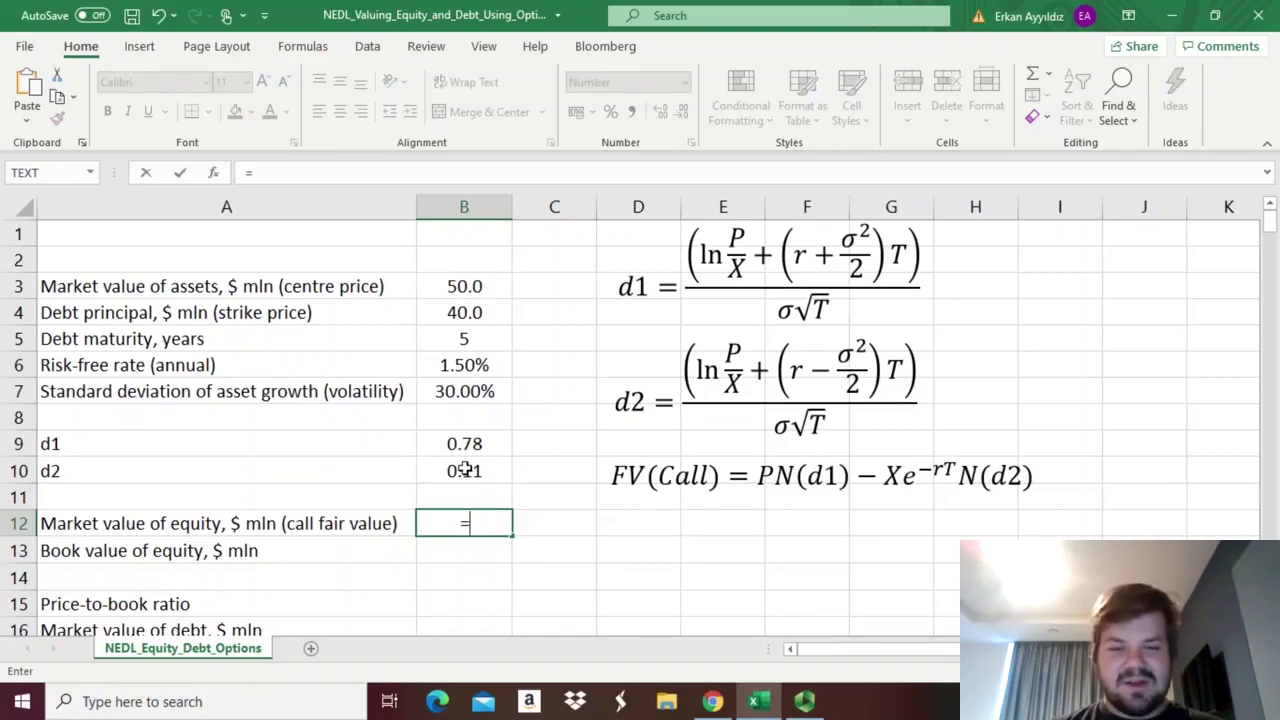
pyautogui.click(452, 285)
pyautogui.write('*')
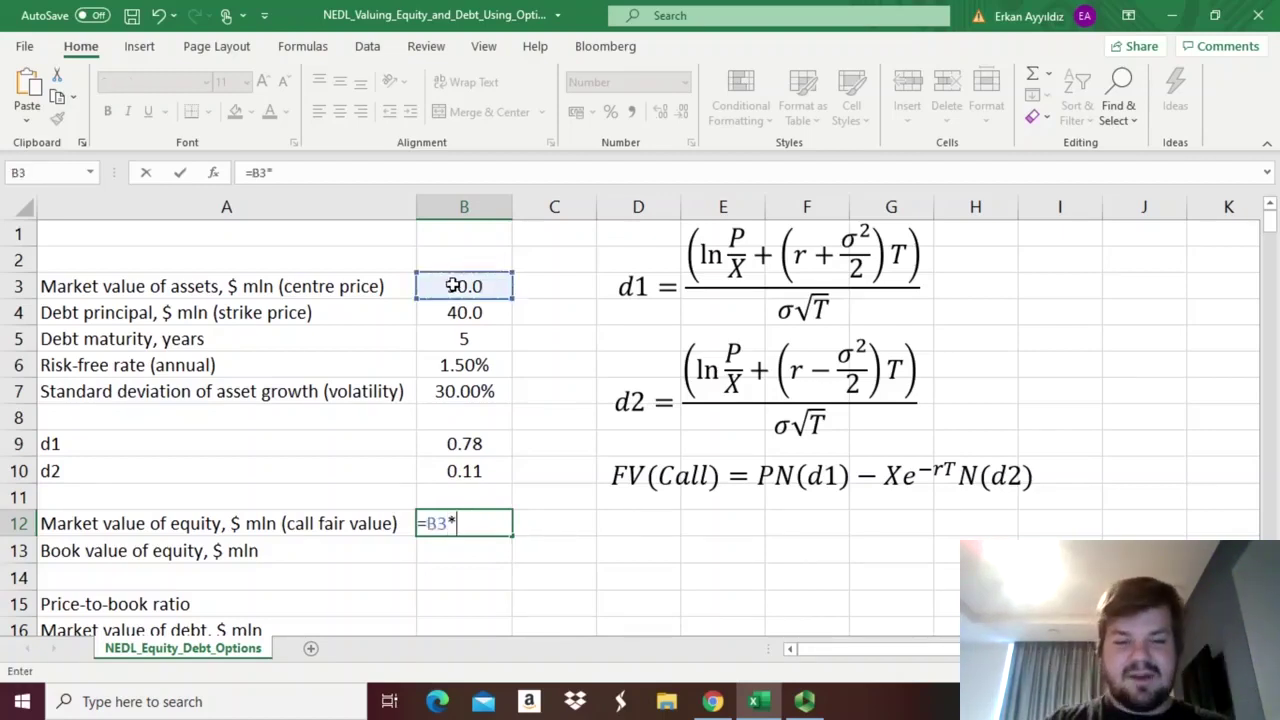
pyautogui.write('N')
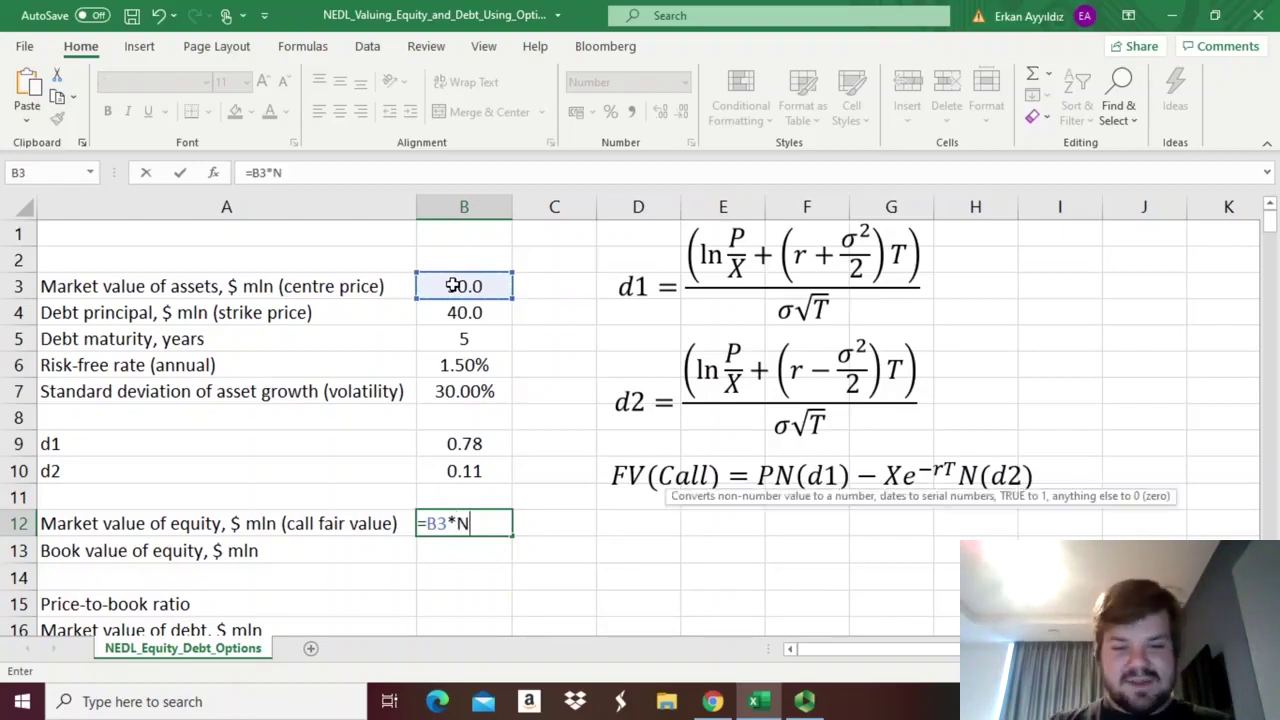
pyautogui.write('ORM.S.DIST(')
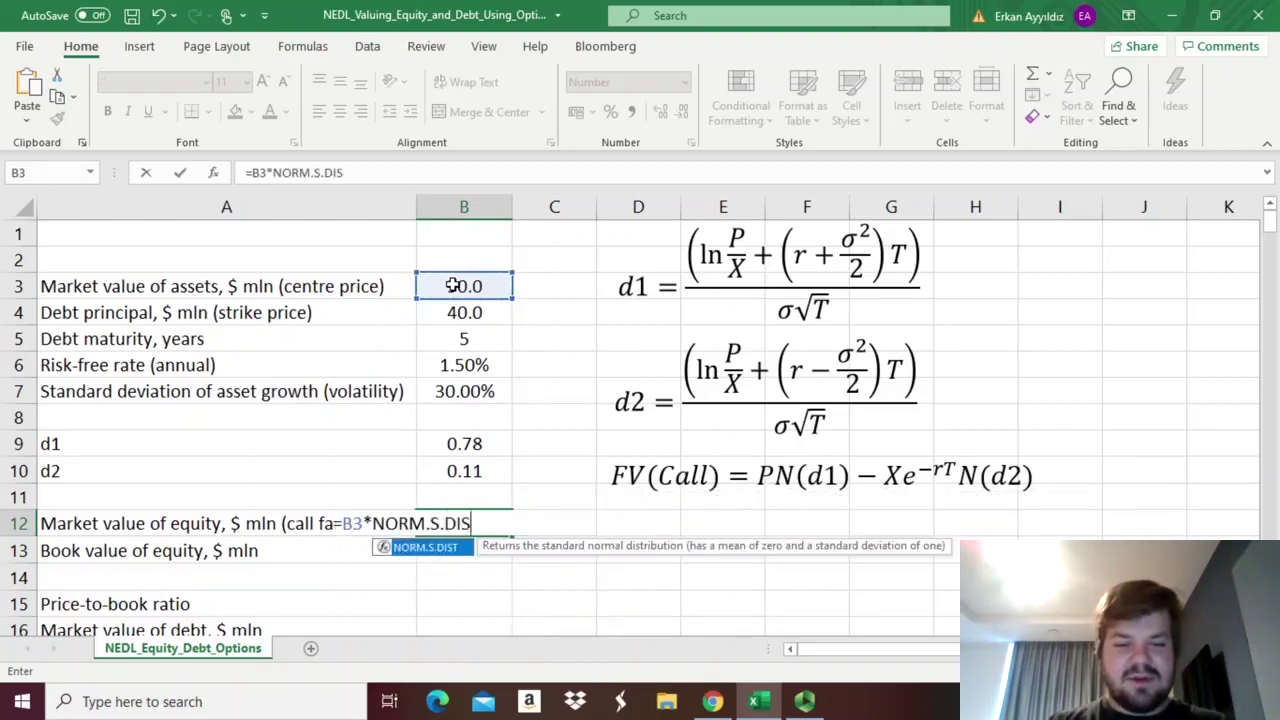
pyautogui.click(458, 443)
pyautogui.write(',')
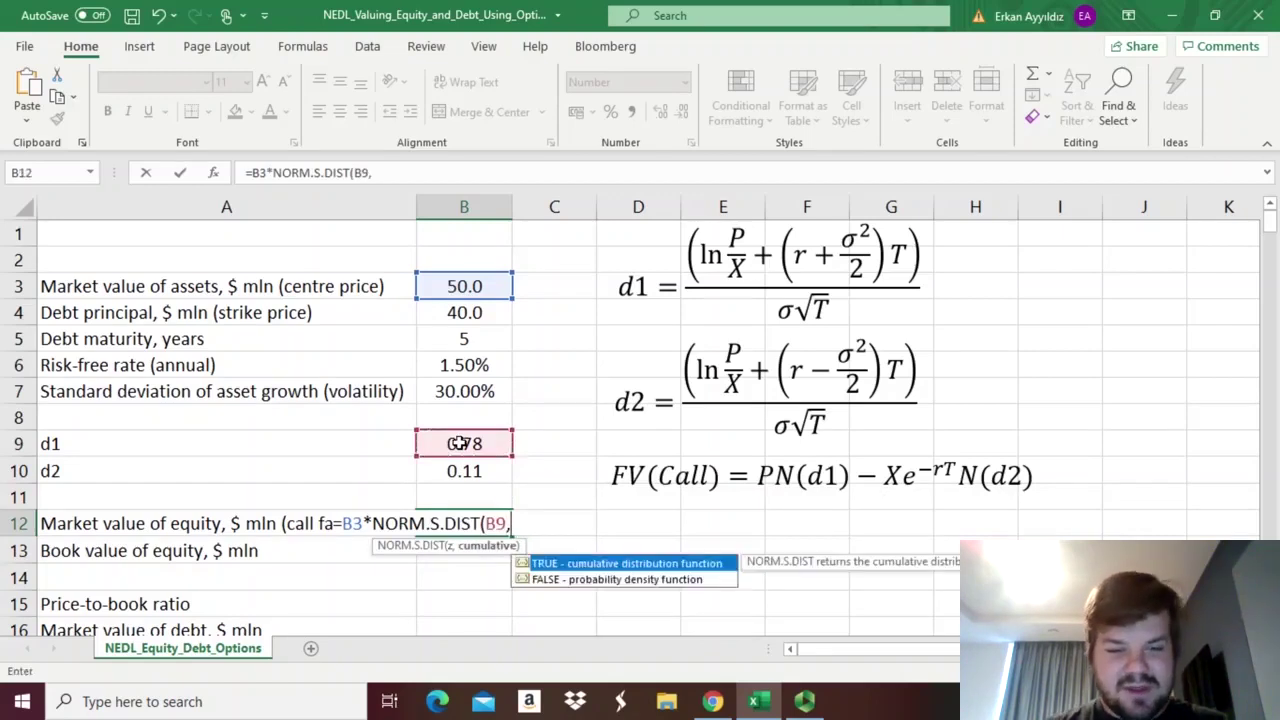
pyautogui.write('1) -')
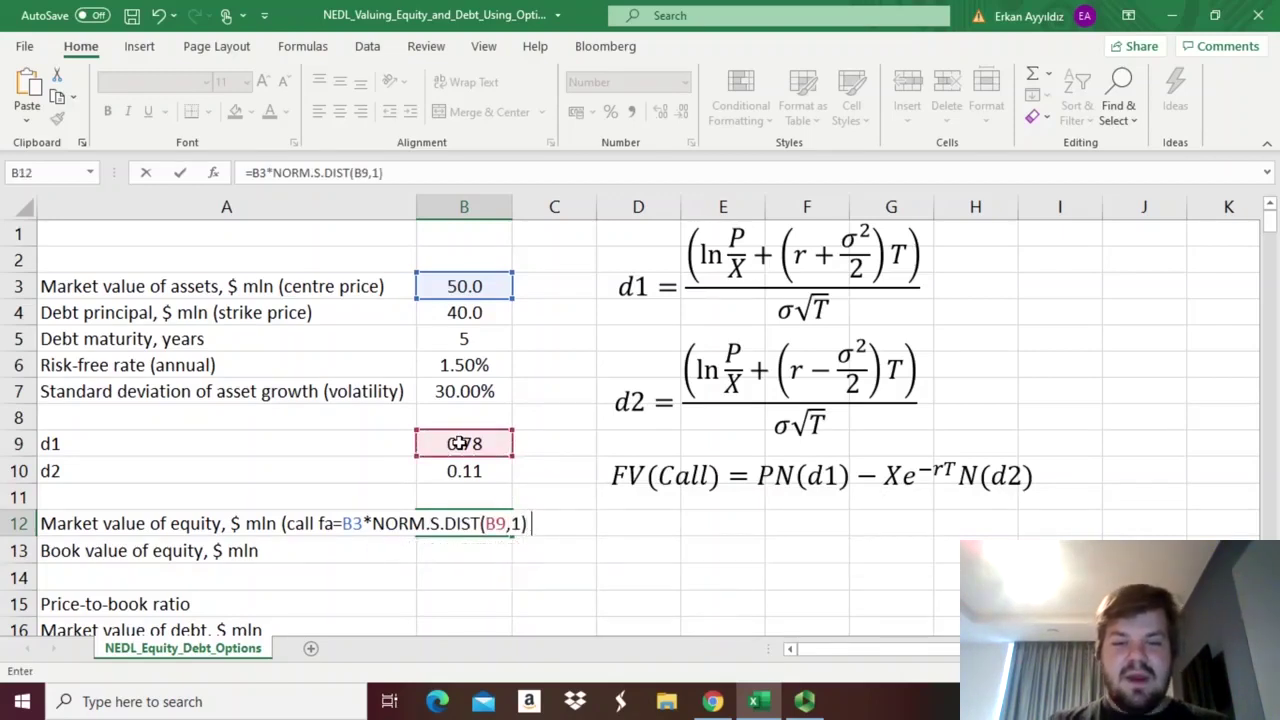
# - Complete the market value of equity formula in B12 by subtracting B4*EXP(-B6*B5)*NORM.S.DIST(B10,1), and commit it
pyautogui.click(492, 312)
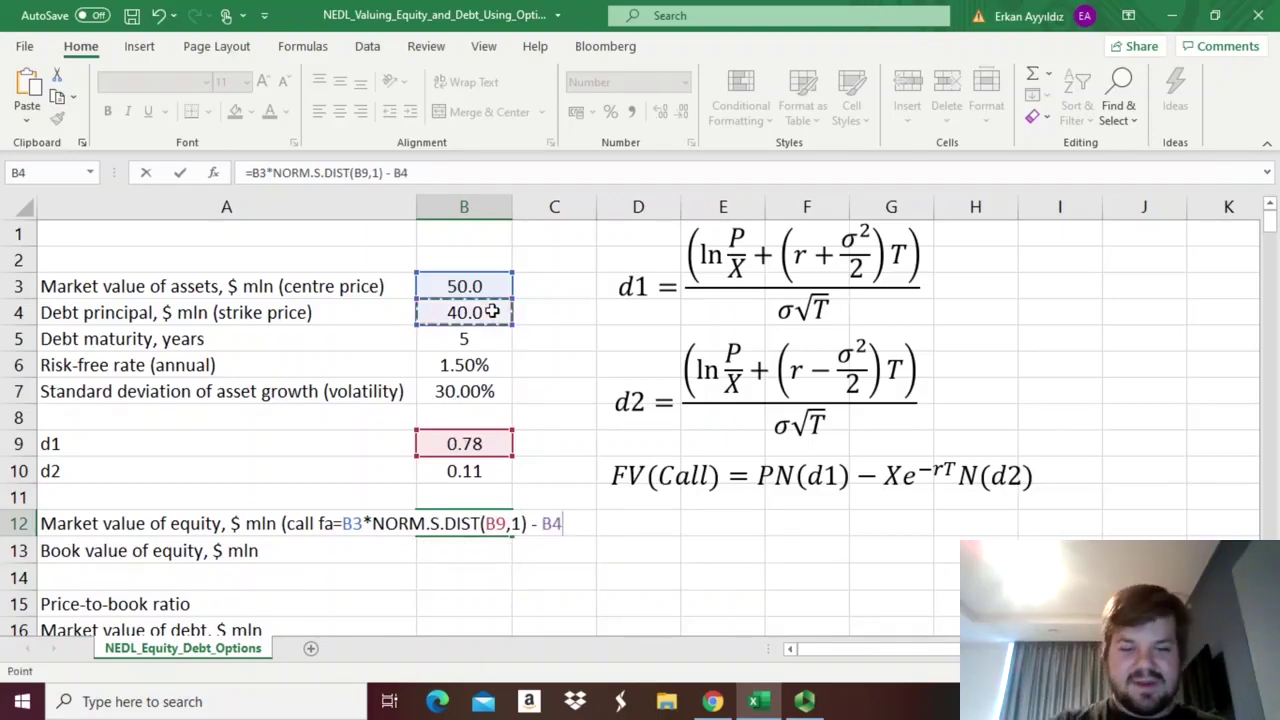
pyautogui.write('*EXP(-')
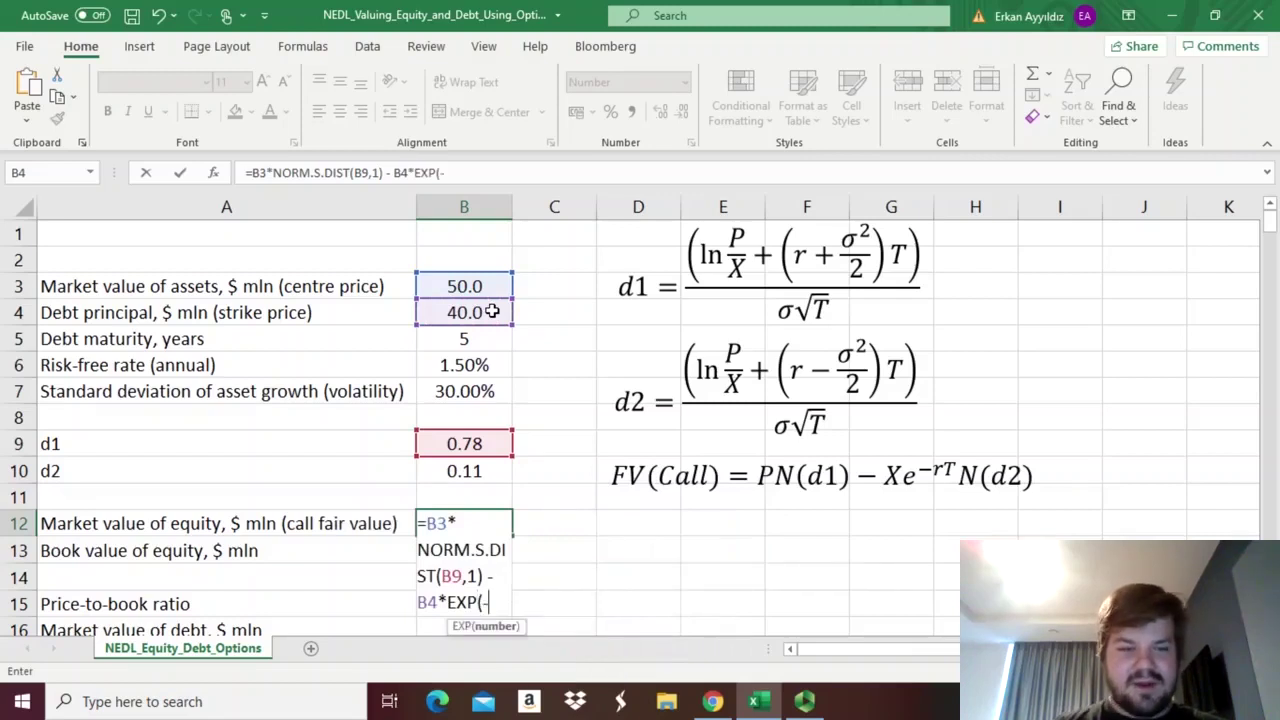
pyautogui.click(463, 365)
pyautogui.write('*')
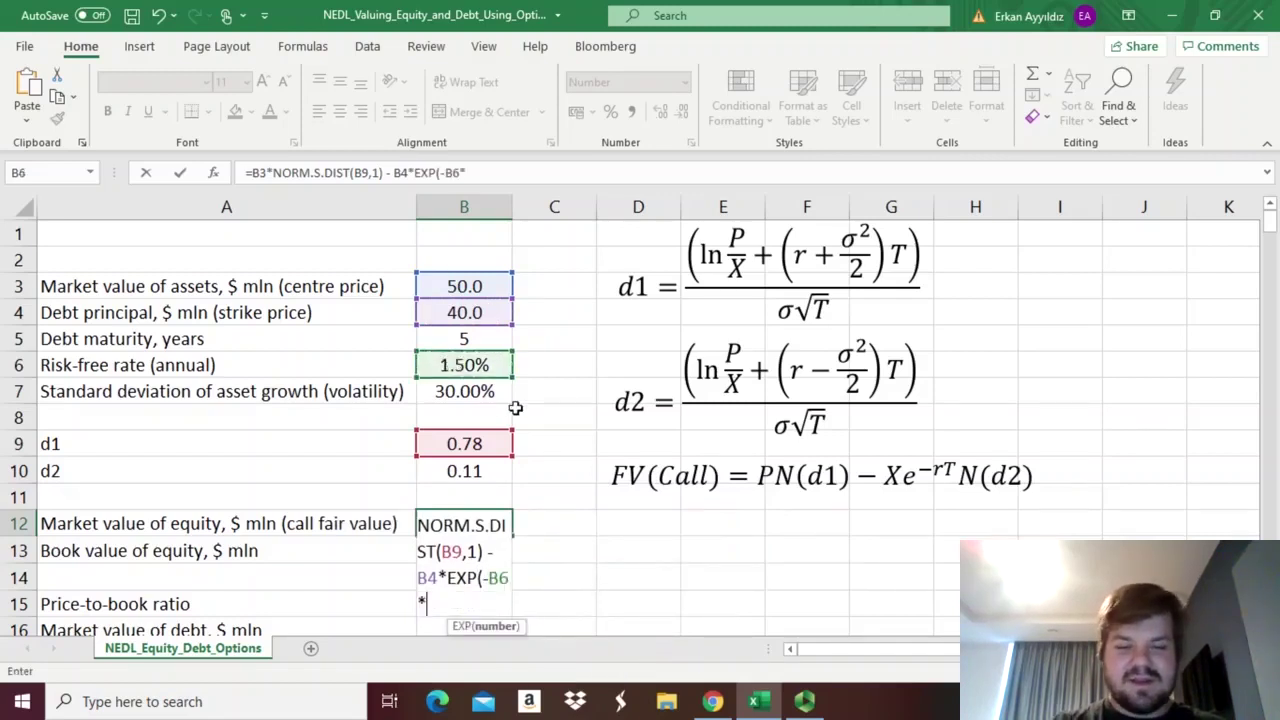
pyautogui.click(469, 340)
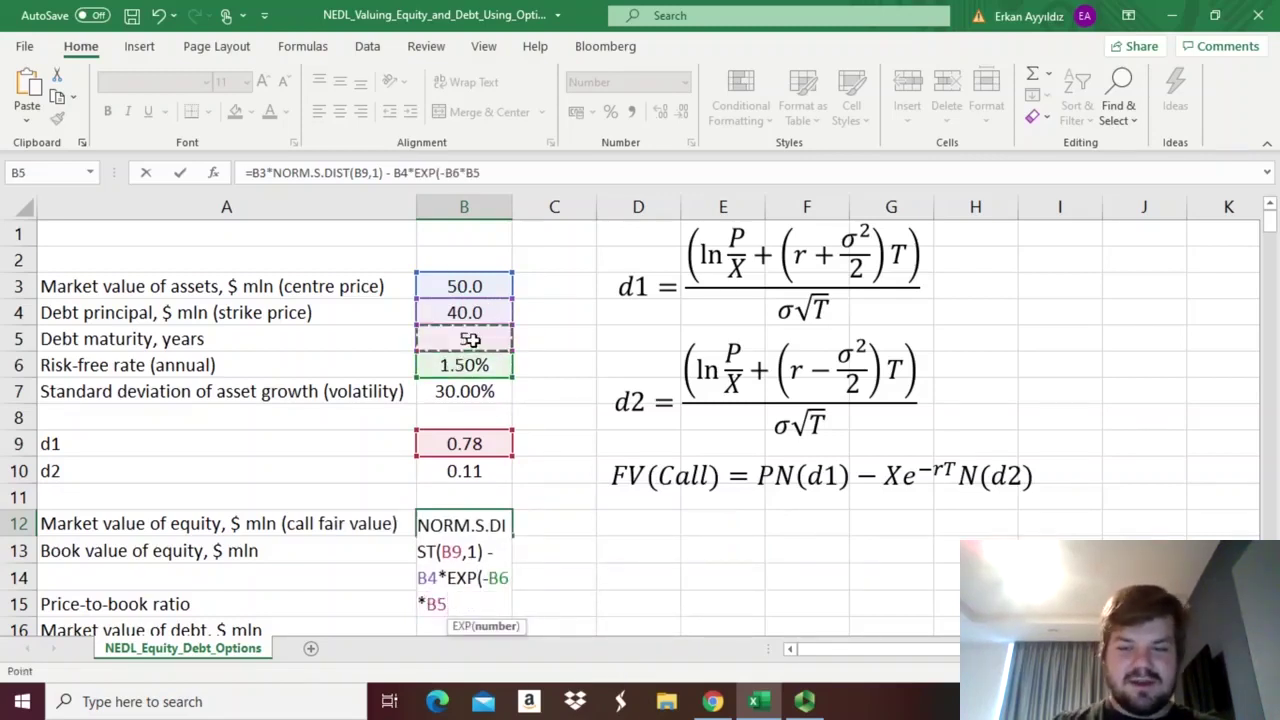
pyautogui.write(')*NO')
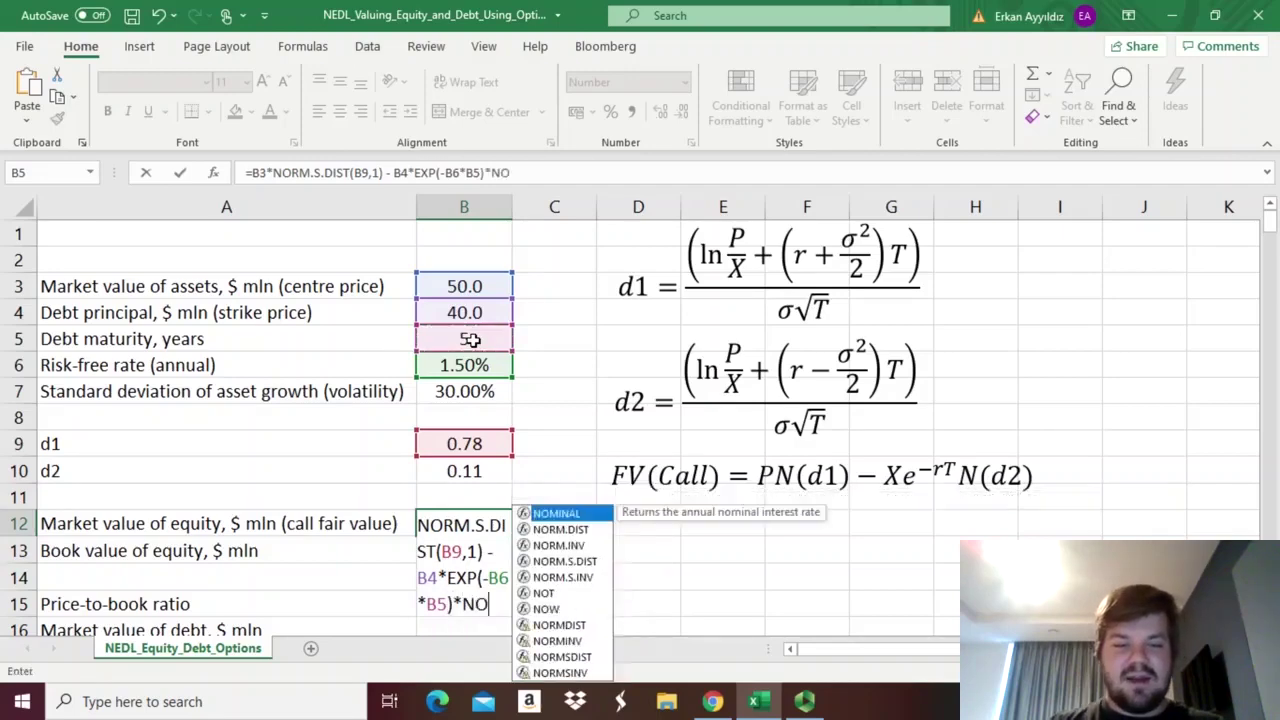
pyautogui.write('RM.S.DIST')
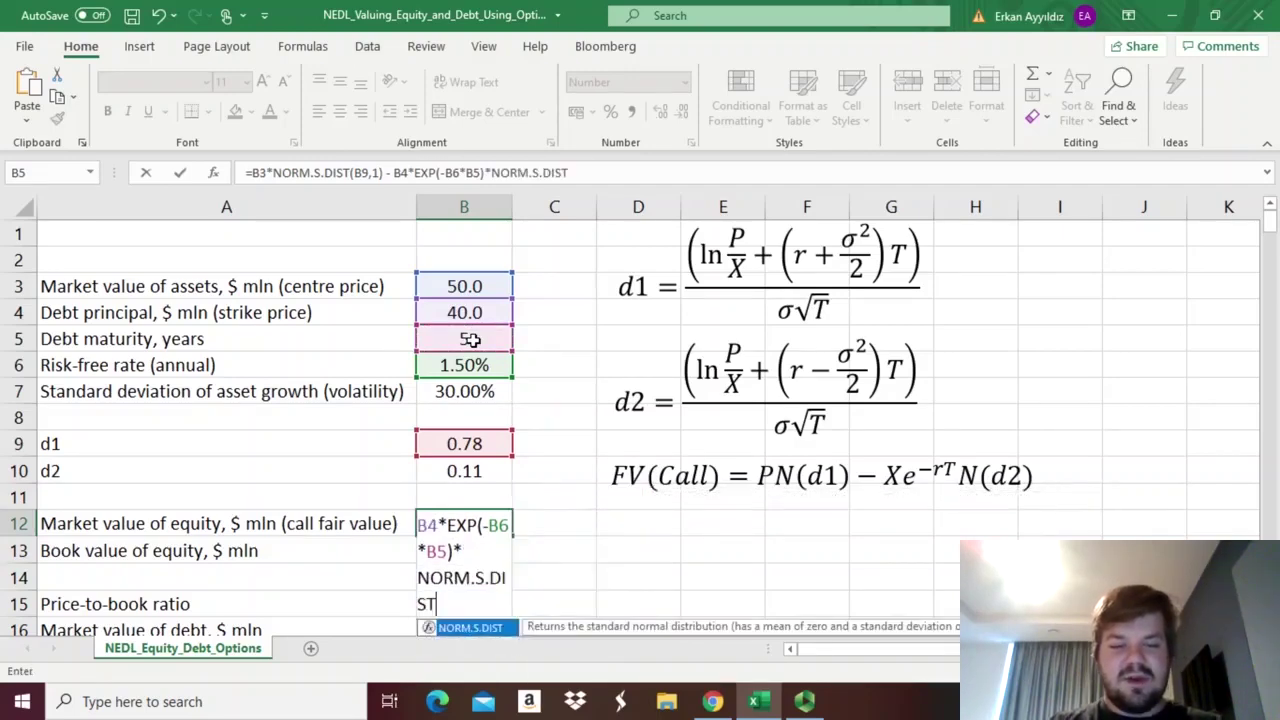
pyautogui.write('(')
pyautogui.click(448, 473)
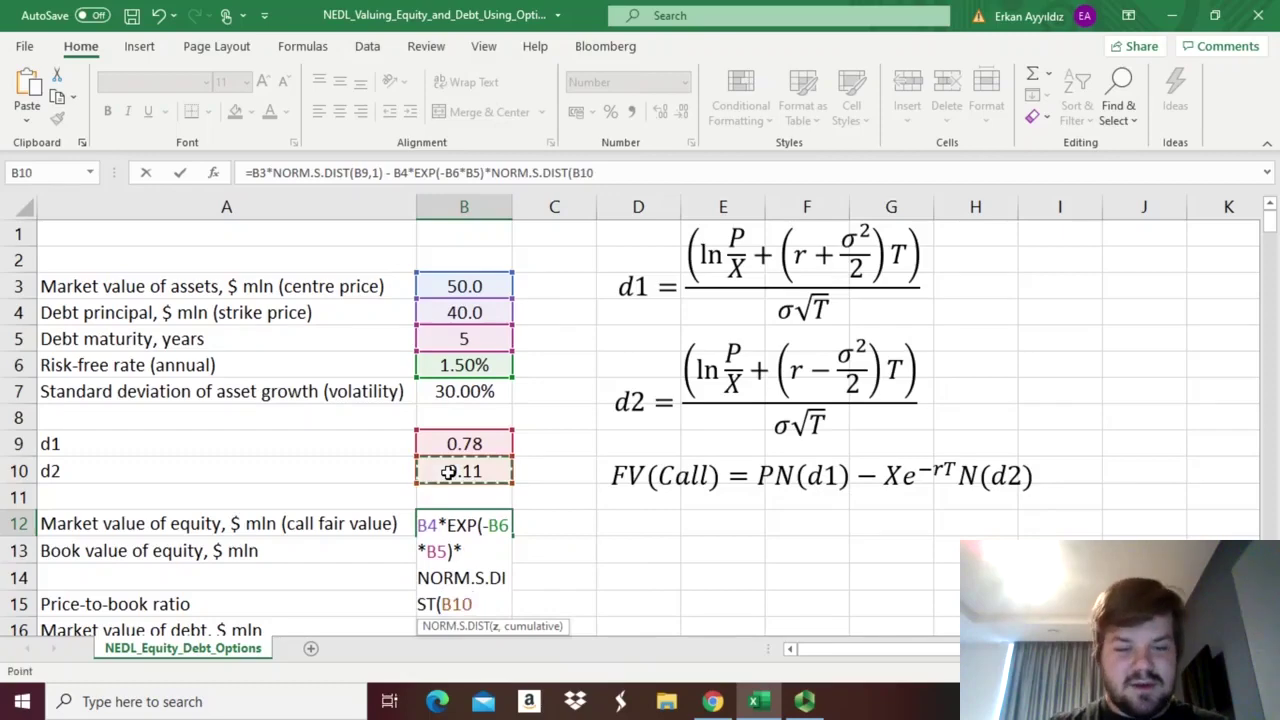
pyautogui.write(',1)')
pyautogui.press('Return')
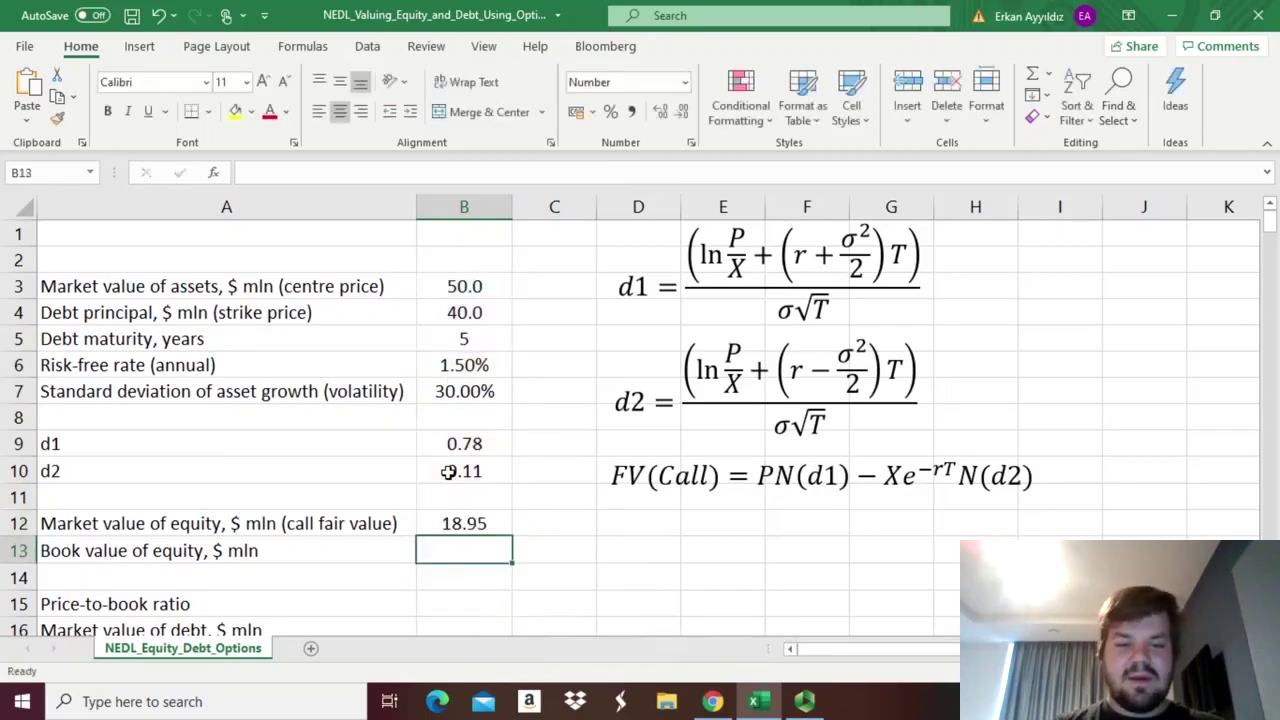
pyautogui.press('Up')
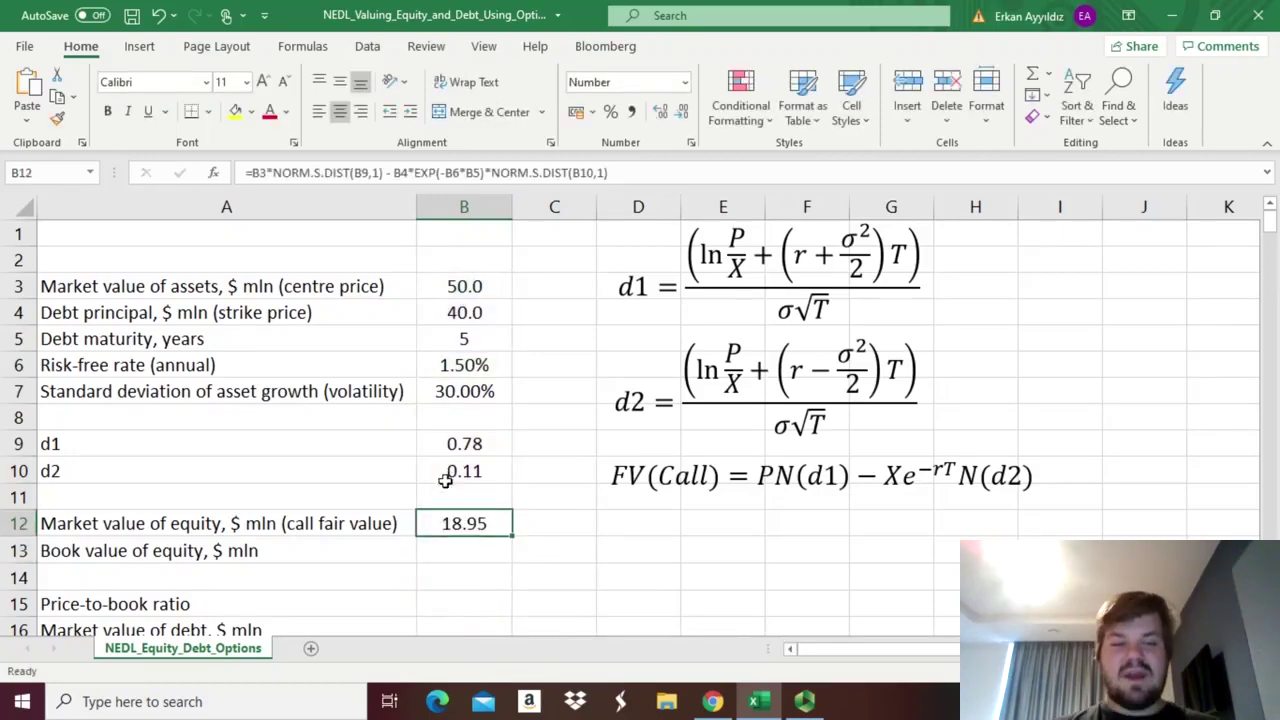
# - Calculate the book value of equity in B13 as assets minus debt principal with =B3-B4
pyautogui.click(480, 555)
pyautogui.write('=')
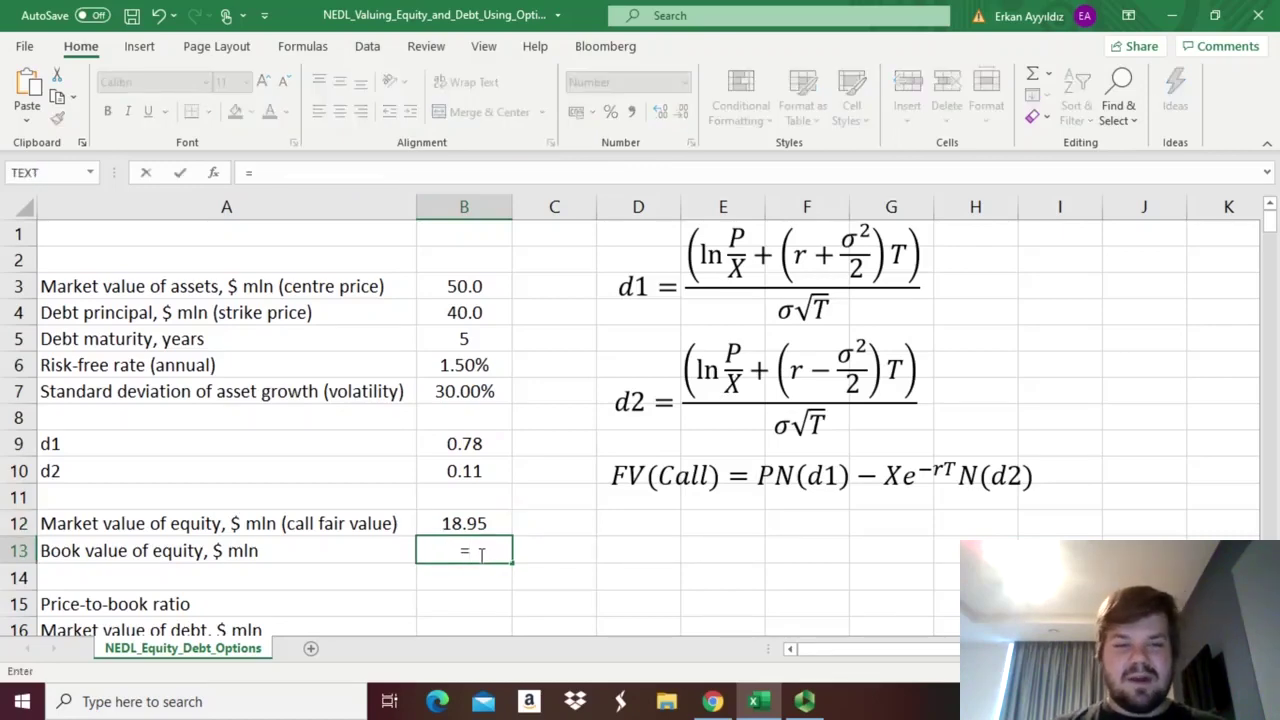
pyautogui.click(470, 287)
pyautogui.write('-')
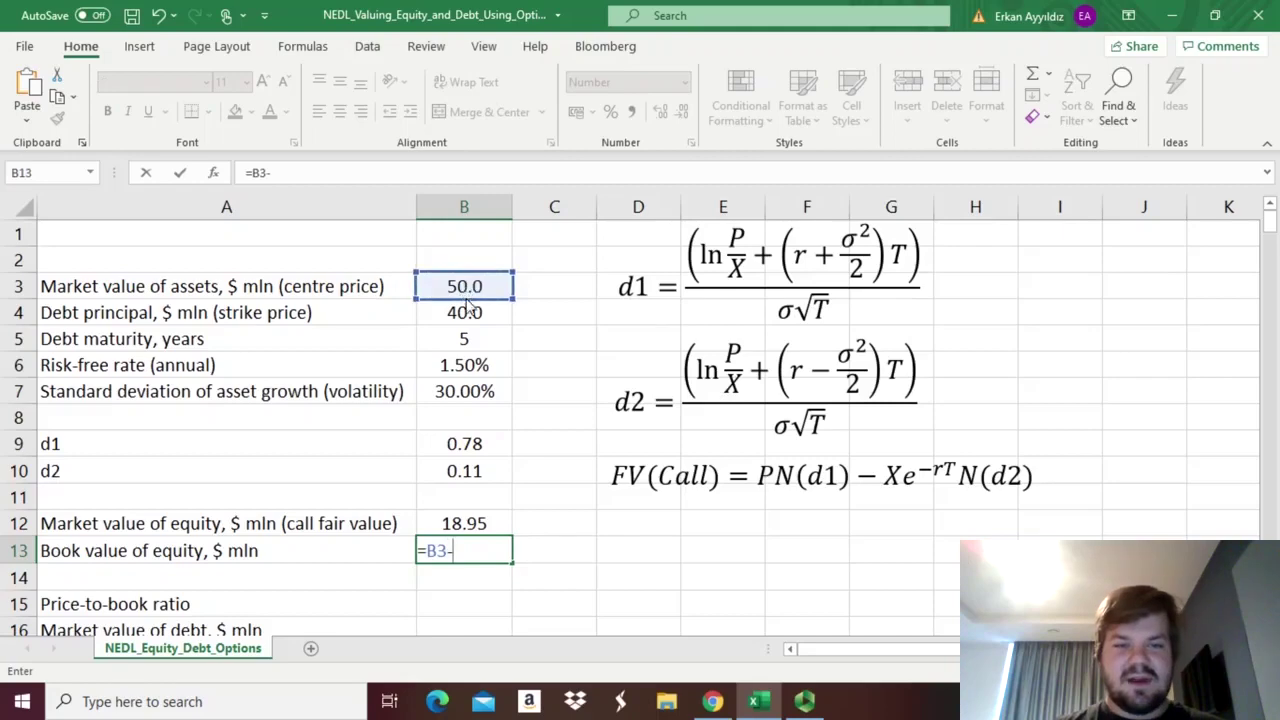
pyautogui.click(447, 313)
pyautogui.press('Return')
pyautogui.press('Up')
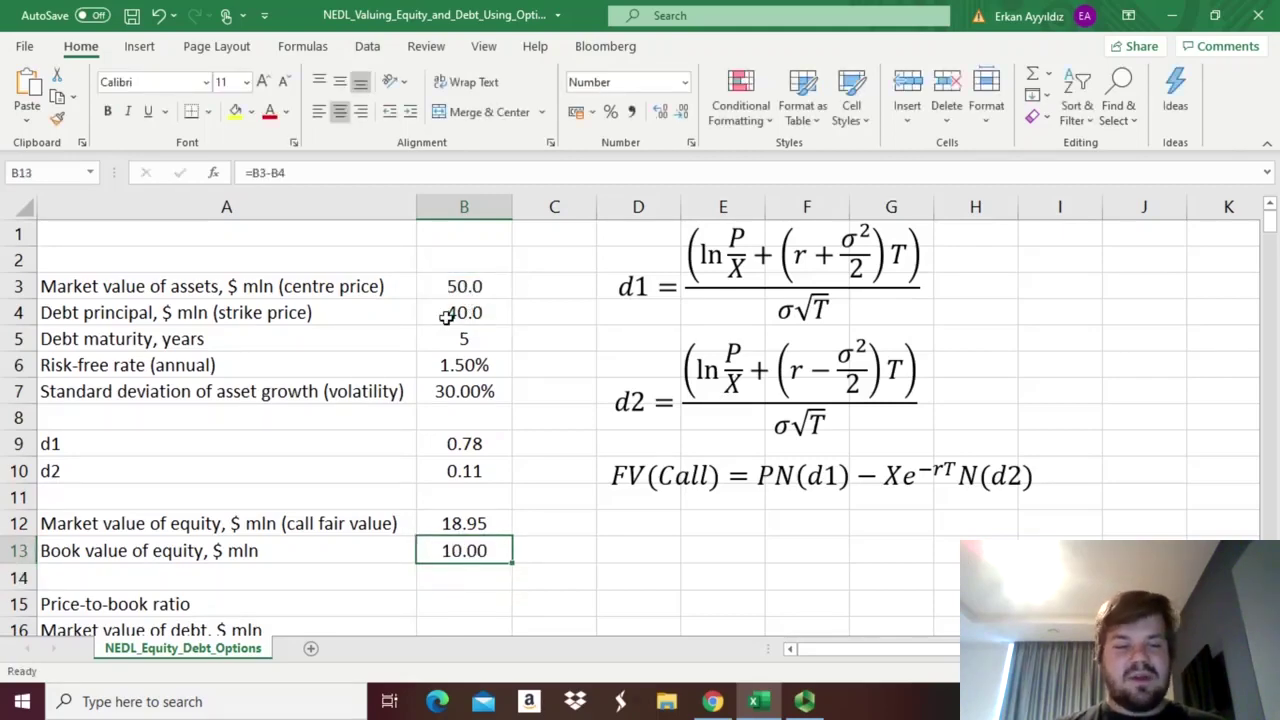
# - Calculate the price-to-book ratio in B15 as market over book value of equity with =B12/B13
pyautogui.press('Up')
pyautogui.press('Down')
pyautogui.press('Down')
pyautogui.press('Down')
pyautogui.write('=')
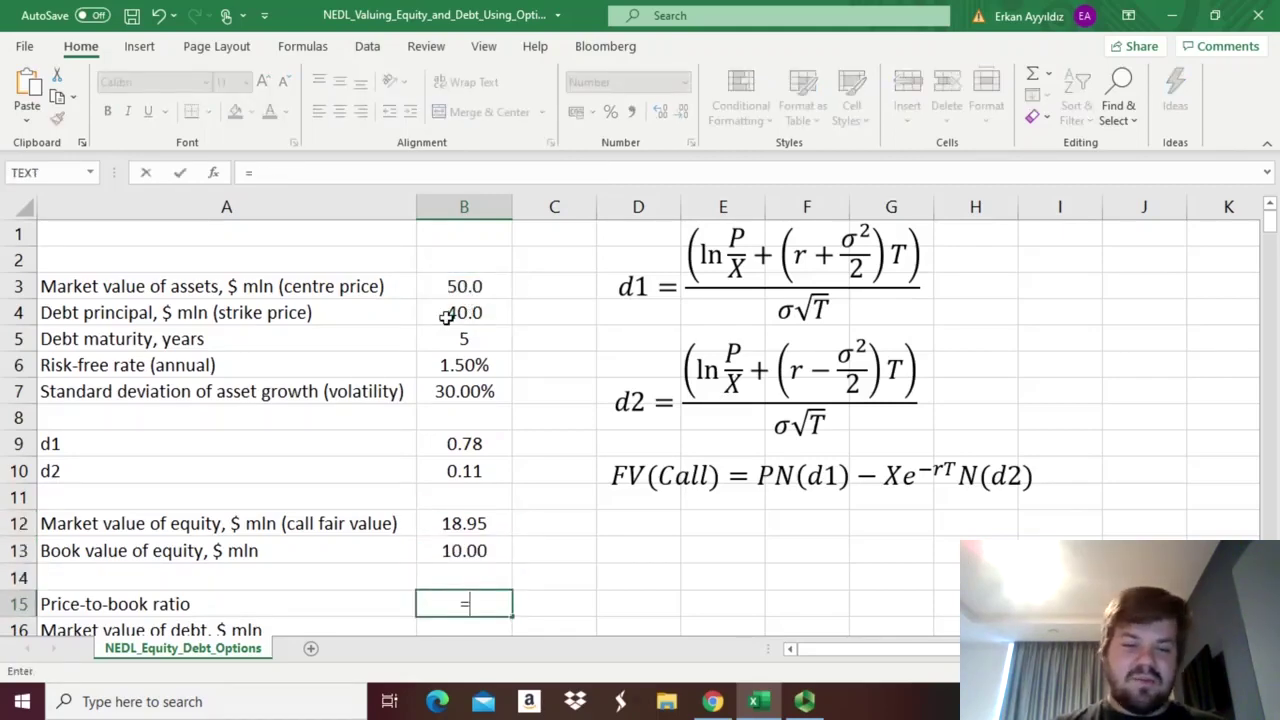
pyautogui.press('Up')
pyautogui.press('Up')
pyautogui.press('Up')
pyautogui.write('/')
pyautogui.press('Up')
pyautogui.press('Up')
pyautogui.press('Return')
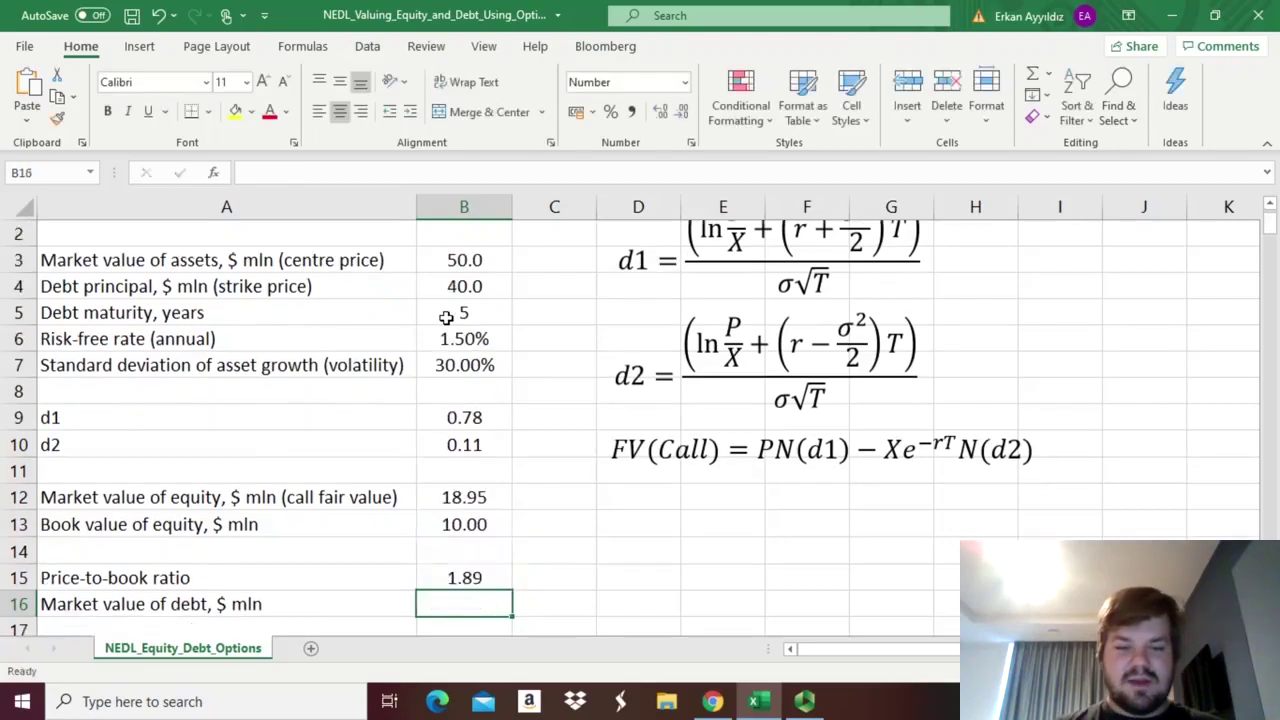
pyautogui.press('Up')
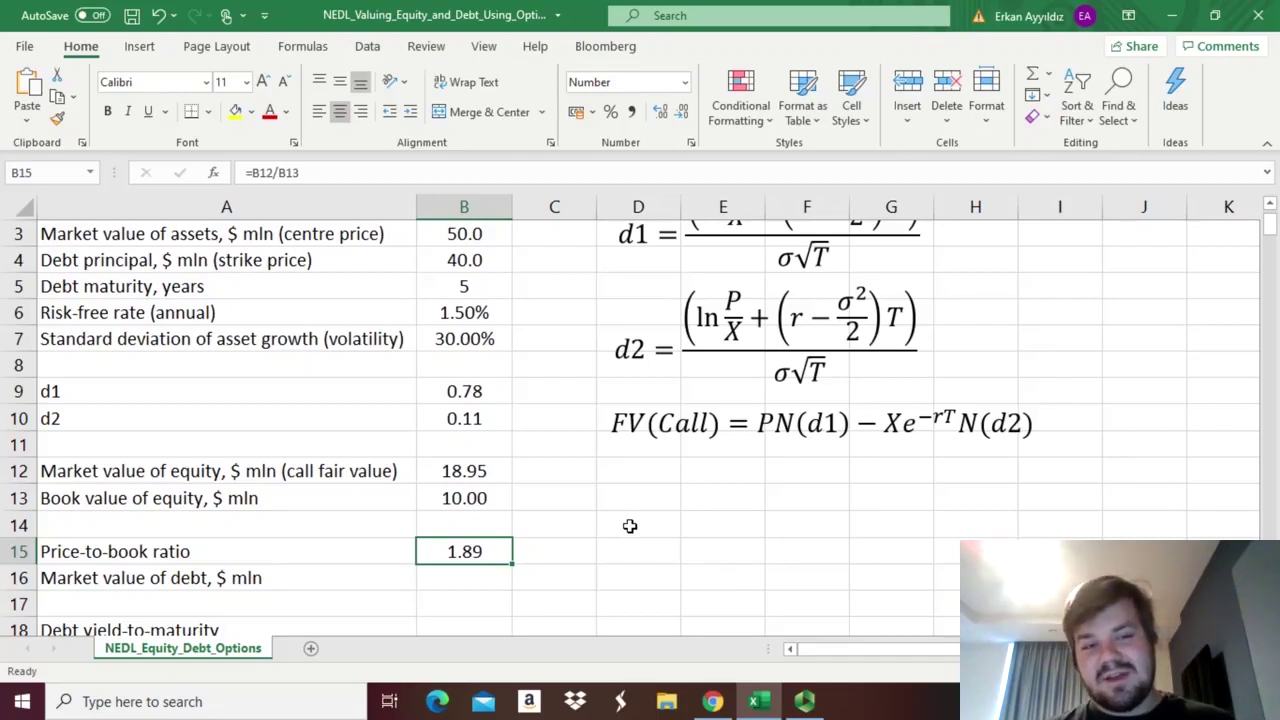
# - Calculate the market value of debt in B16 as assets minus market value of equity with =B3-B12
pyautogui.click(450, 345)
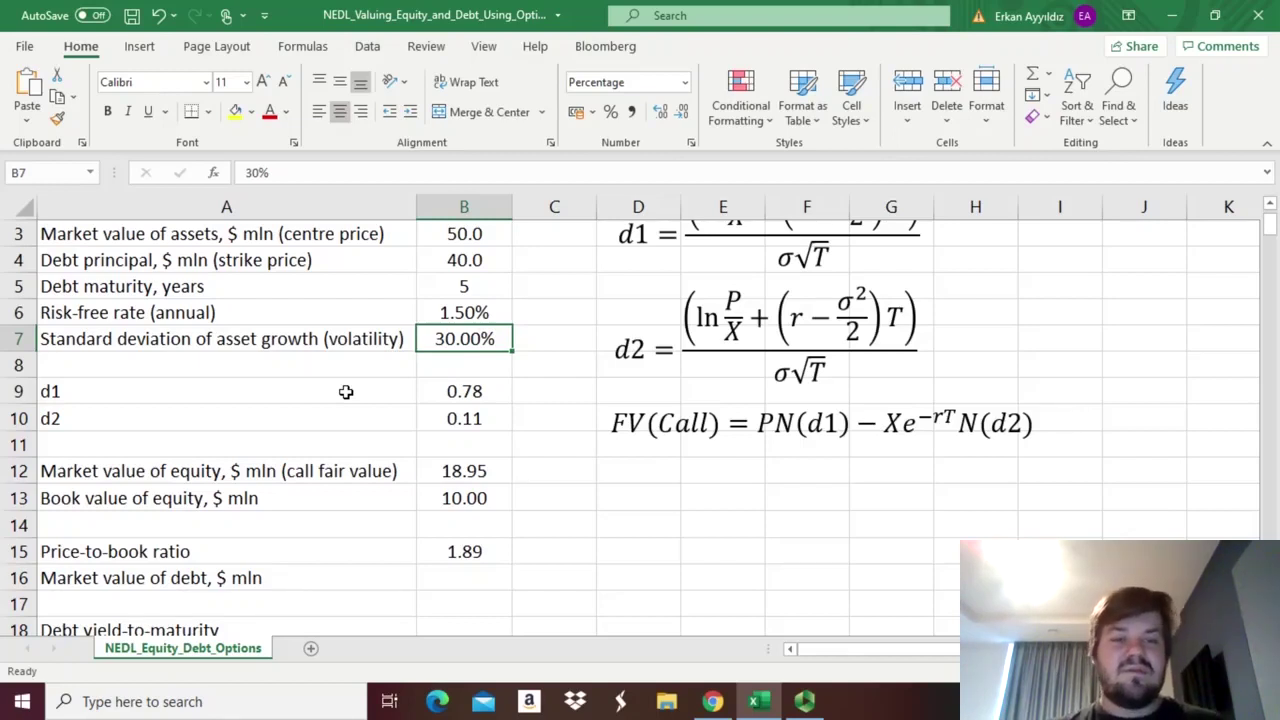
pyautogui.click(452, 574)
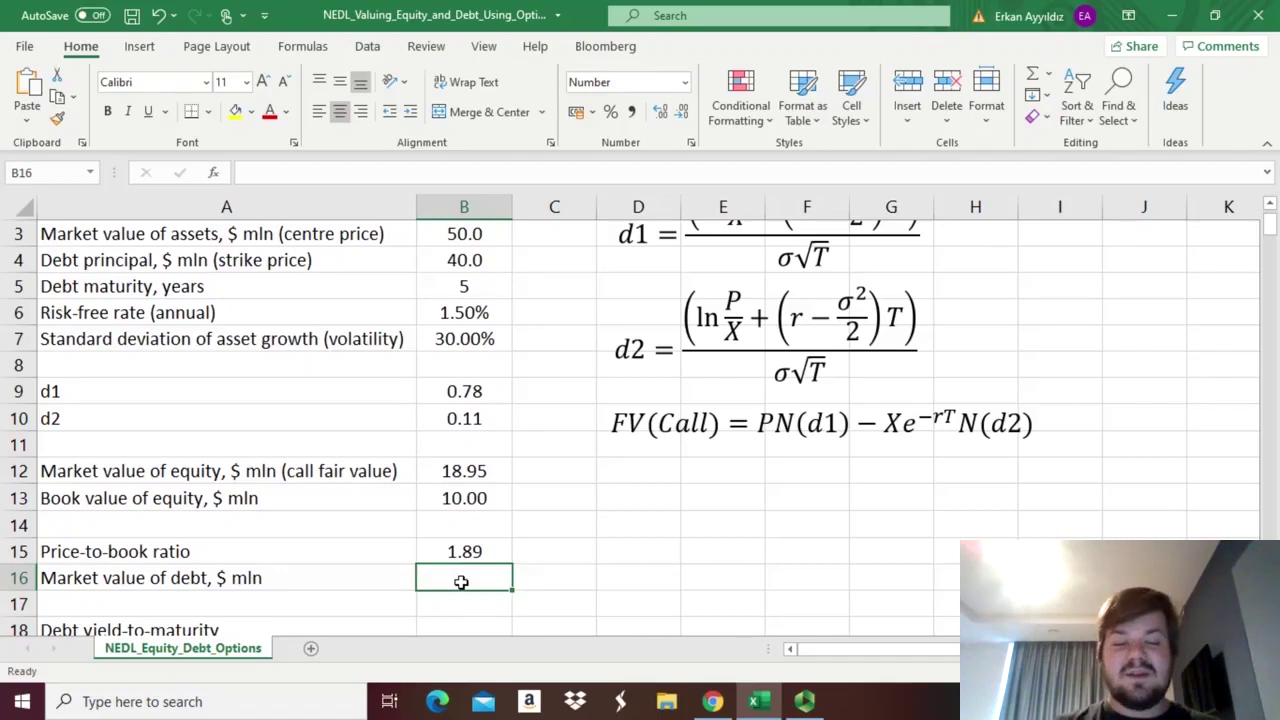
pyautogui.write('=')
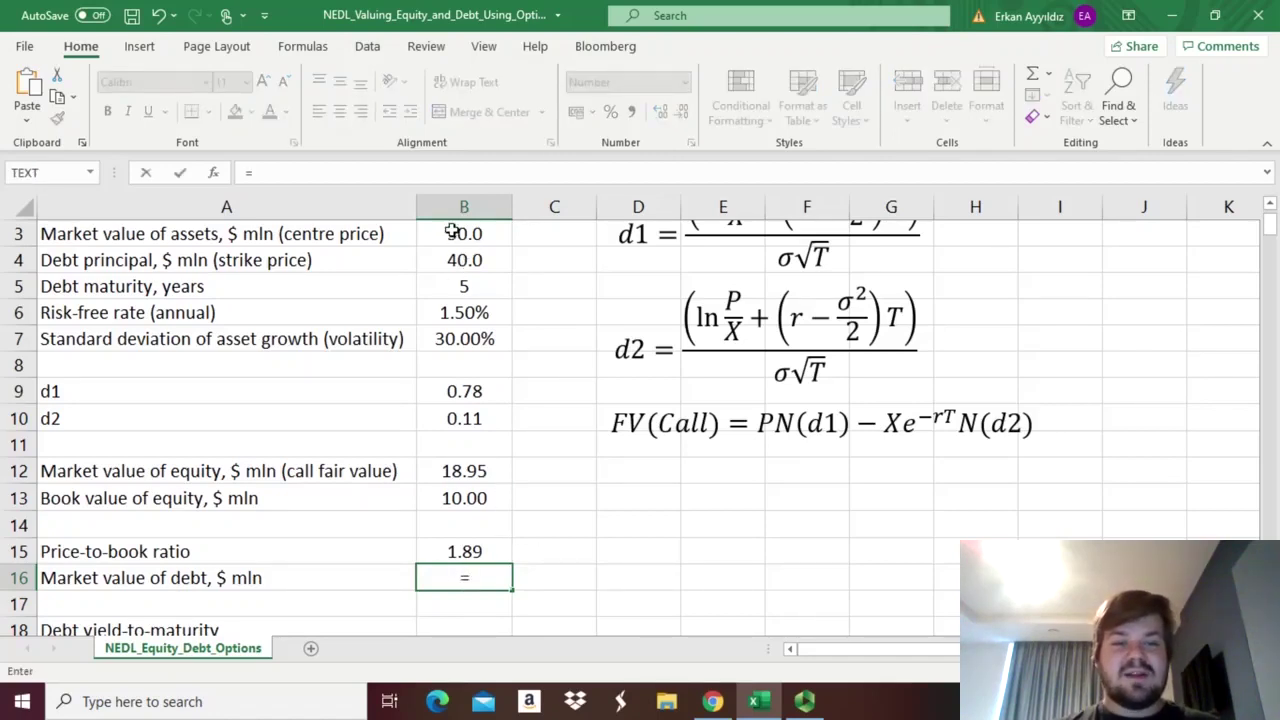
pyautogui.click(452, 231)
pyautogui.write('-')
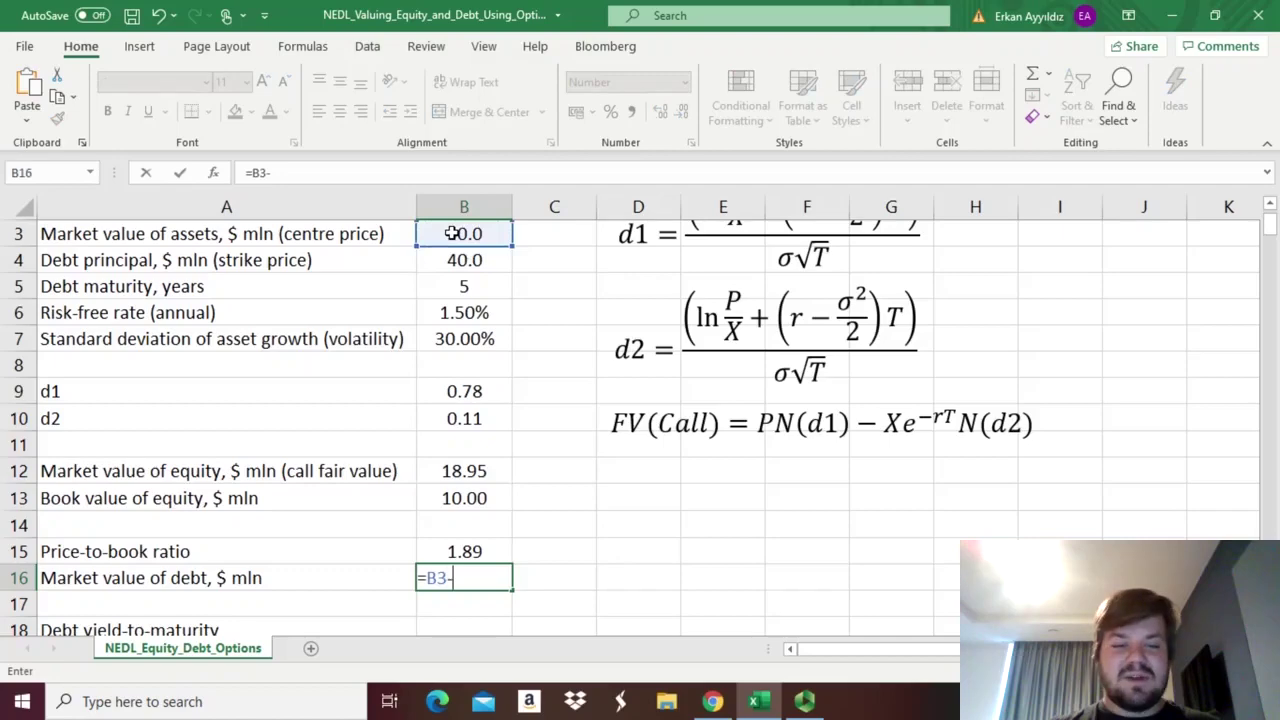
pyautogui.click(463, 467)
pyautogui.press('Return')
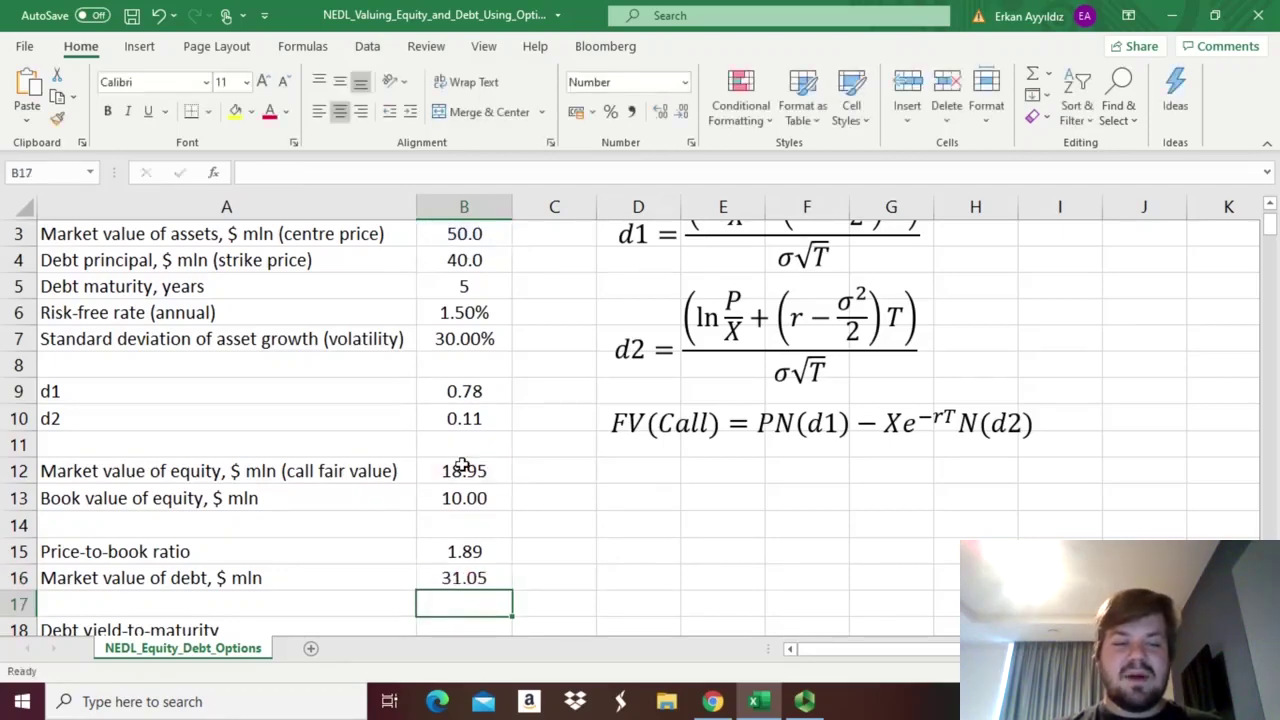
pyautogui.press('Up')
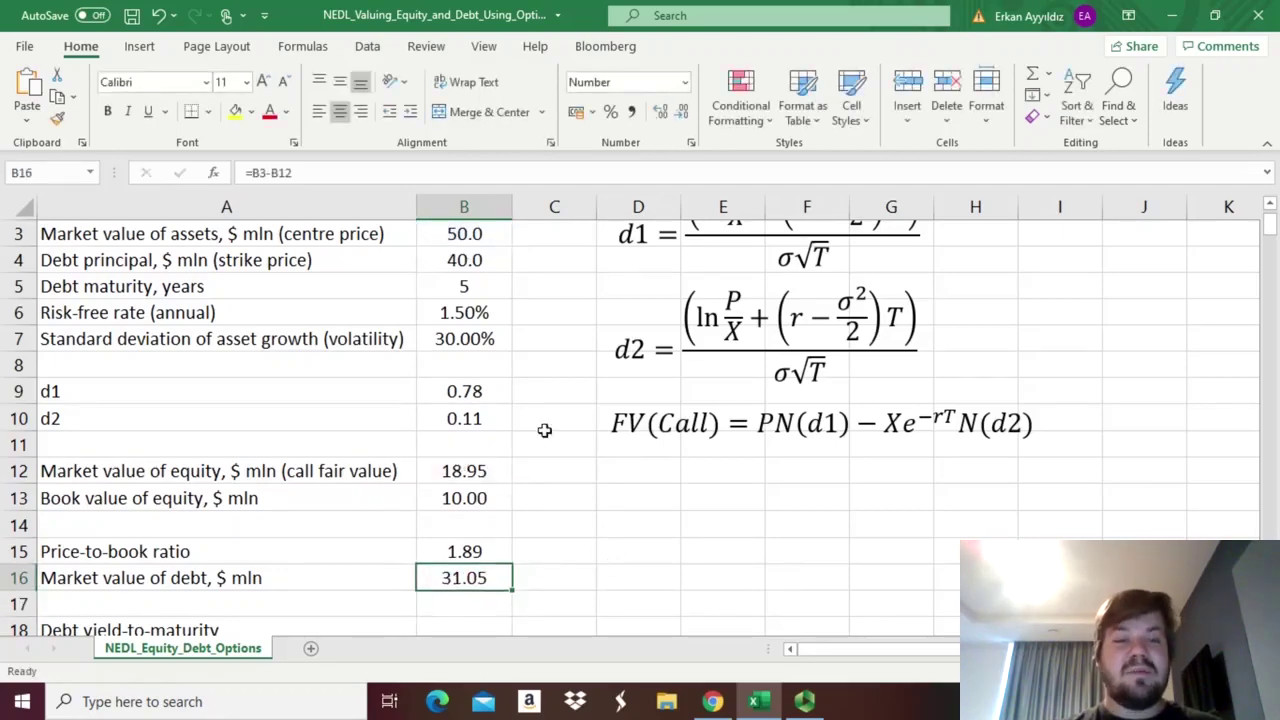
# - Compare the market value of debt in B16 with the debt principal in B4, and review the asset volatility in B7
pyautogui.keyDown('ctrl'); pyautogui.click(450, 260); pyautogui.keyUp('ctrl')
pyautogui.keyDown('ctrl'); pyautogui.click(446, 261); pyautogui.keyUp('ctrl')
pyautogui.keyDown('ctrl'); pyautogui.click(432, 262); pyautogui.keyUp('ctrl')
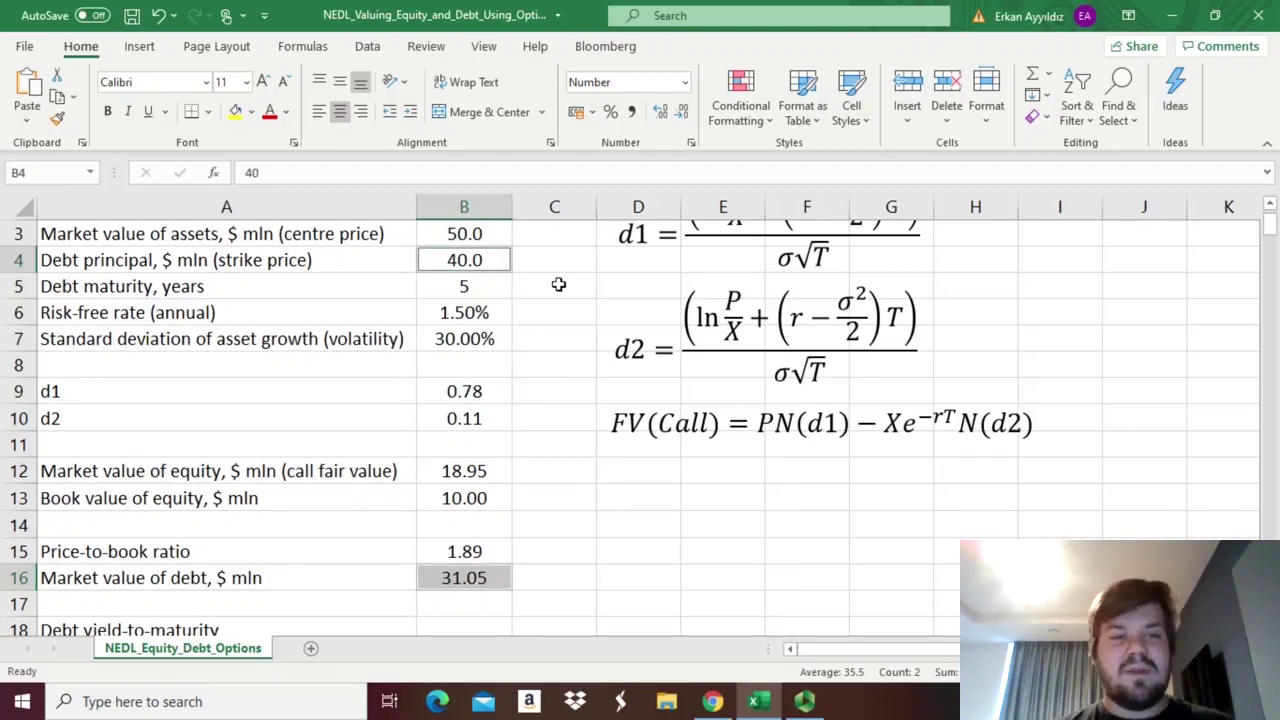
pyautogui.press('Down')
pyautogui.press('Down')
pyautogui.press('Down')
pyautogui.press('Down')
pyautogui.press('Down')
pyautogui.press('Down')
pyautogui.press('Down')
pyautogui.press('Down')
pyautogui.press('Down')
pyautogui.press('Down')
pyautogui.press('Down')
pyautogui.press('Down')
pyautogui.press('Down')
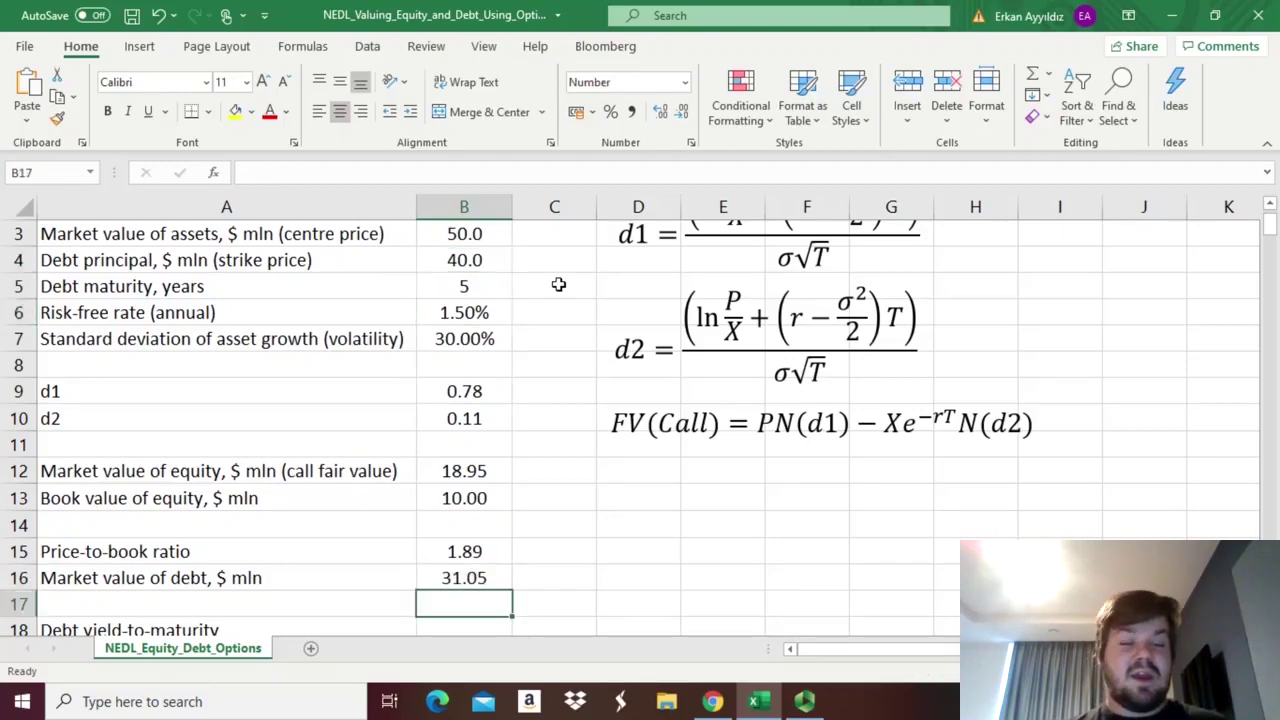
pyautogui.press('Down')
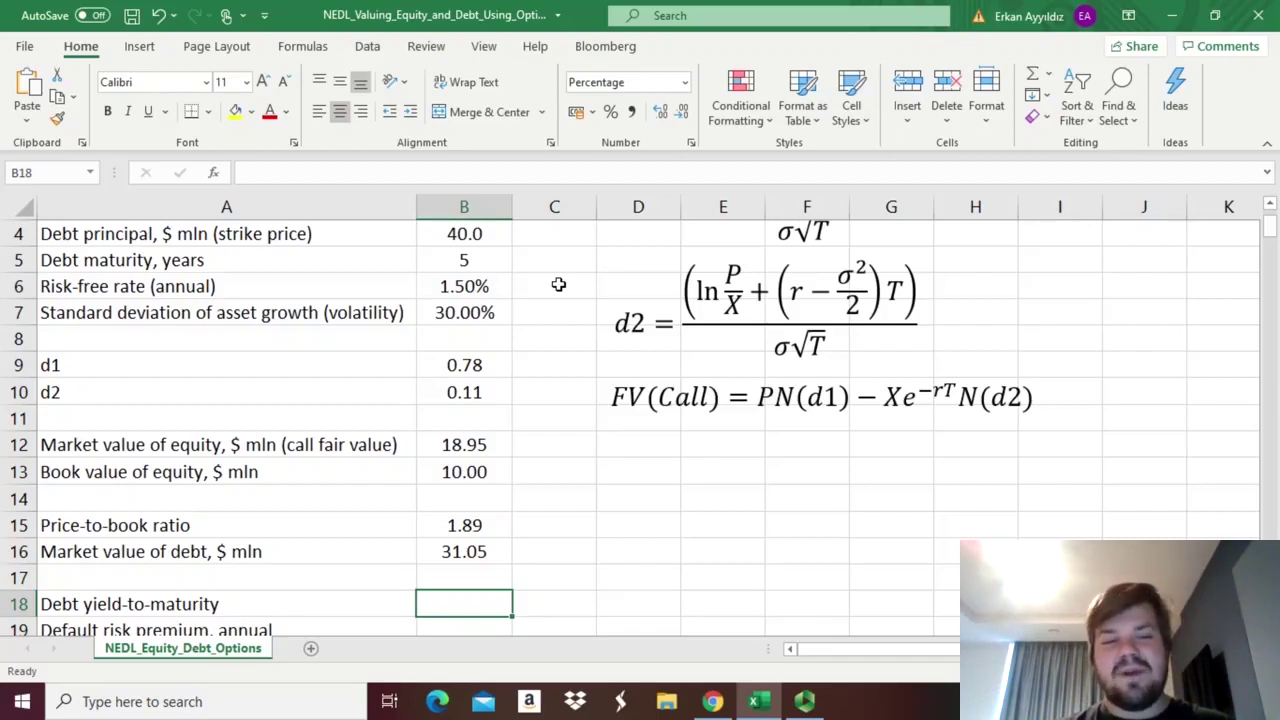
pyautogui.click(447, 314)
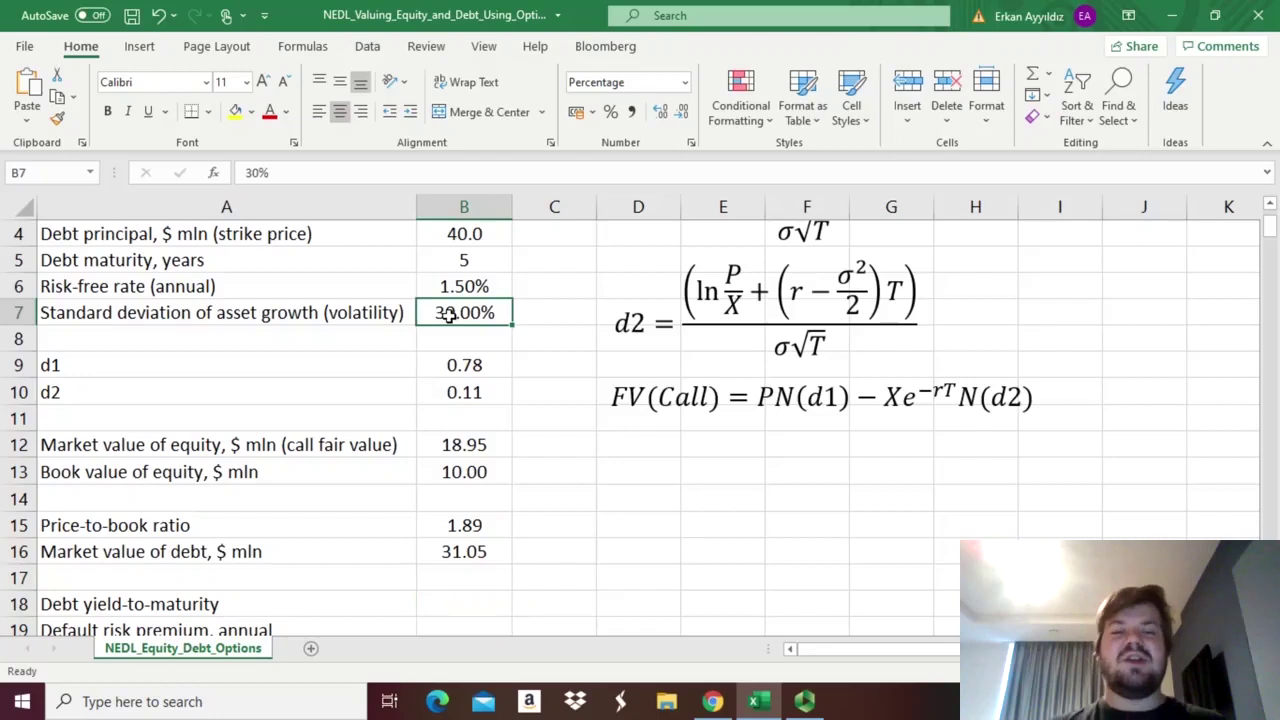
# - Calculate the debt yield-to-maturity in B18 with =(B4/B16)^(1/B5)-1
pyautogui.click(485, 603)
pyautogui.write('=')
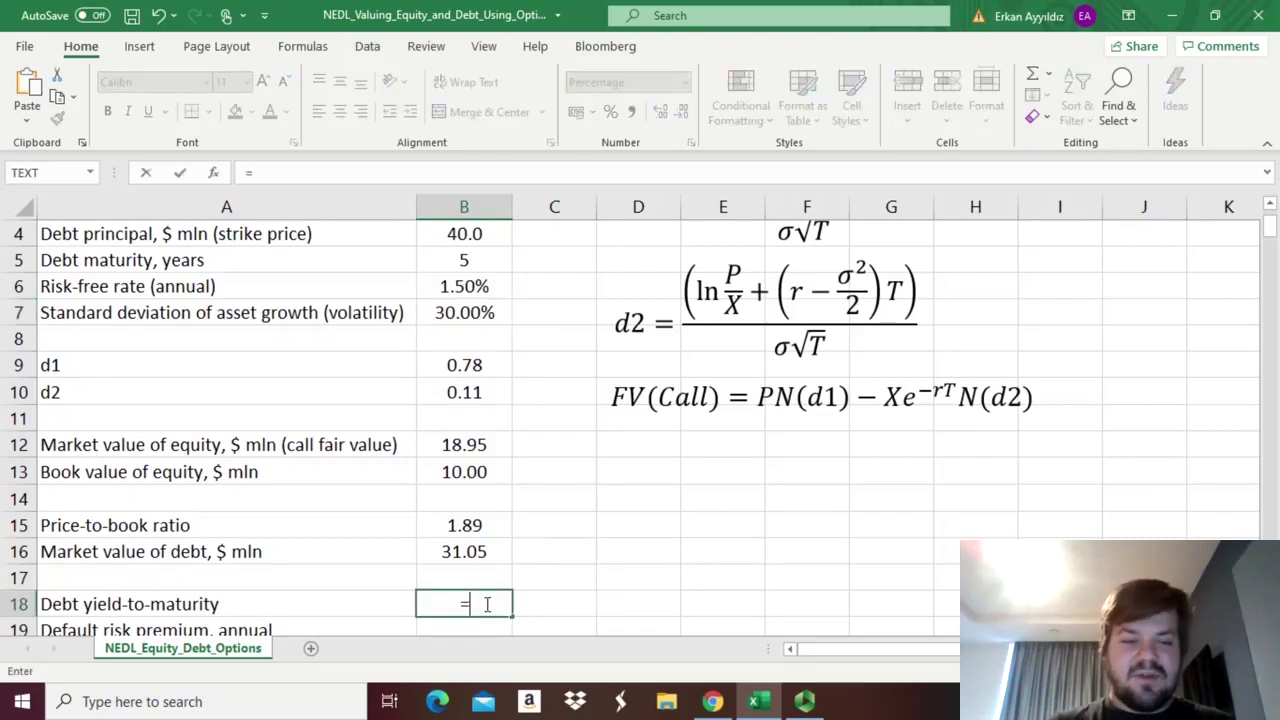
pyautogui.write('(')
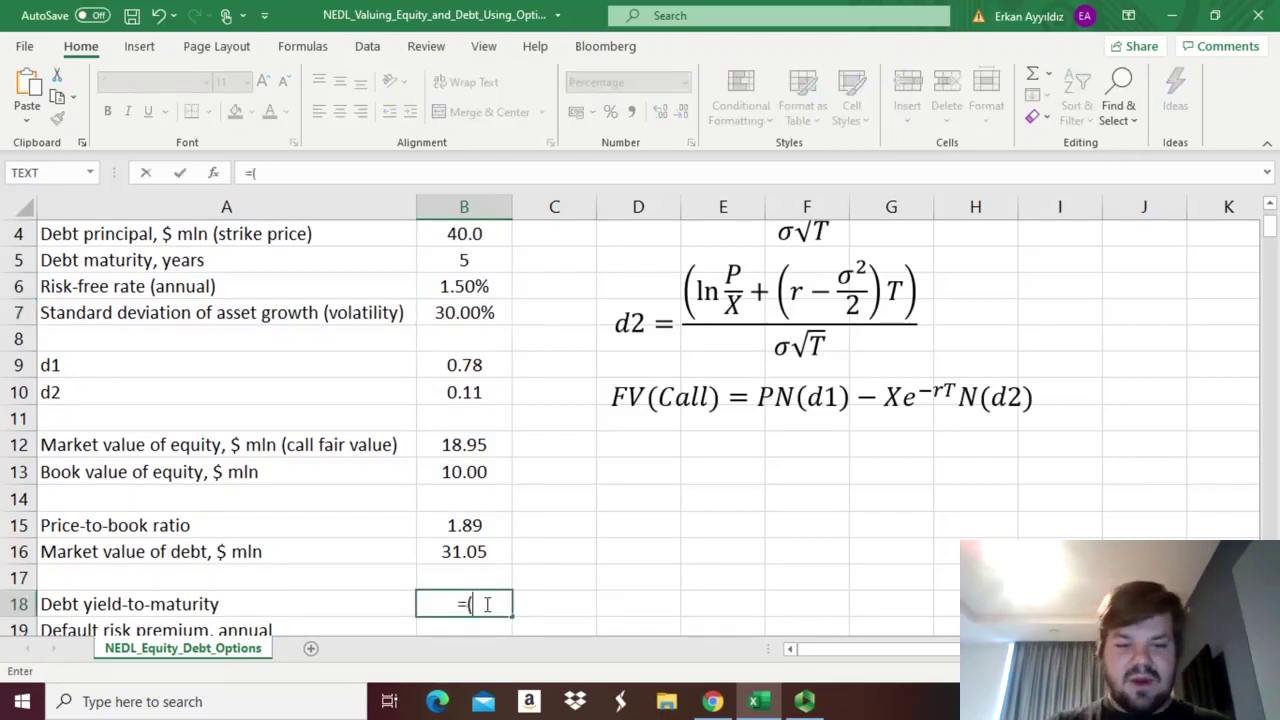
pyautogui.click(463, 233)
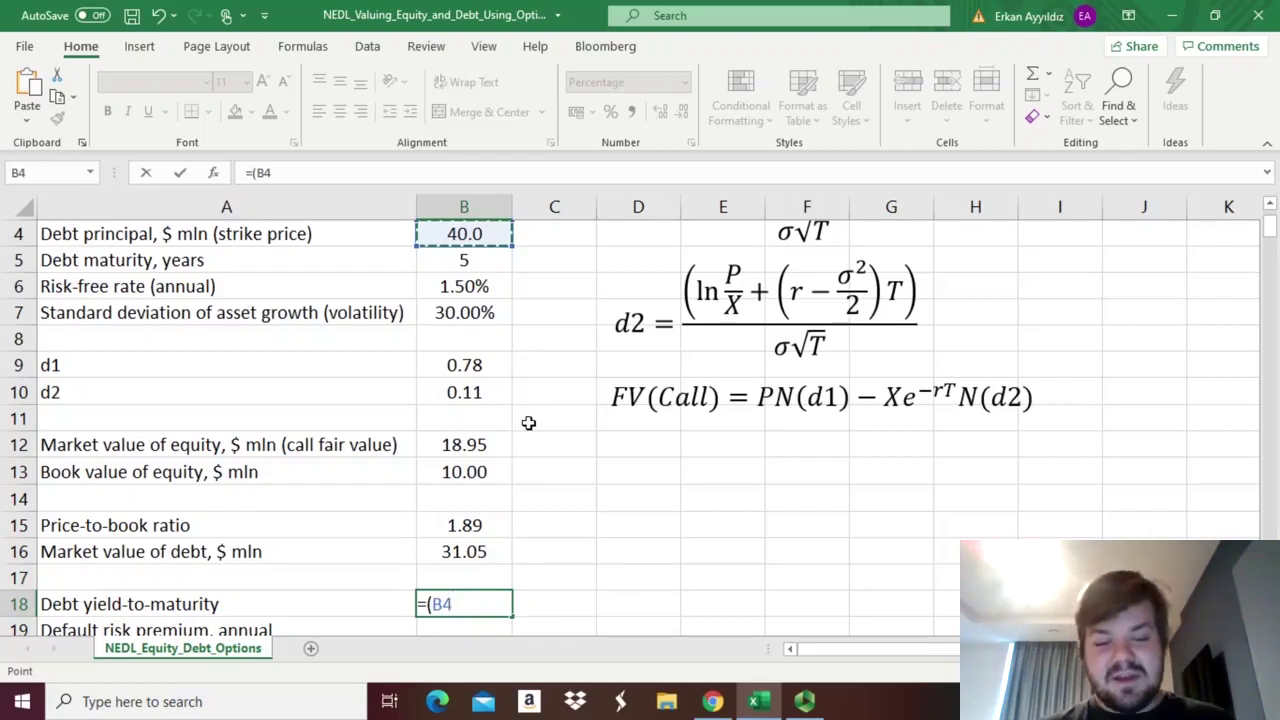
pyautogui.write('/')
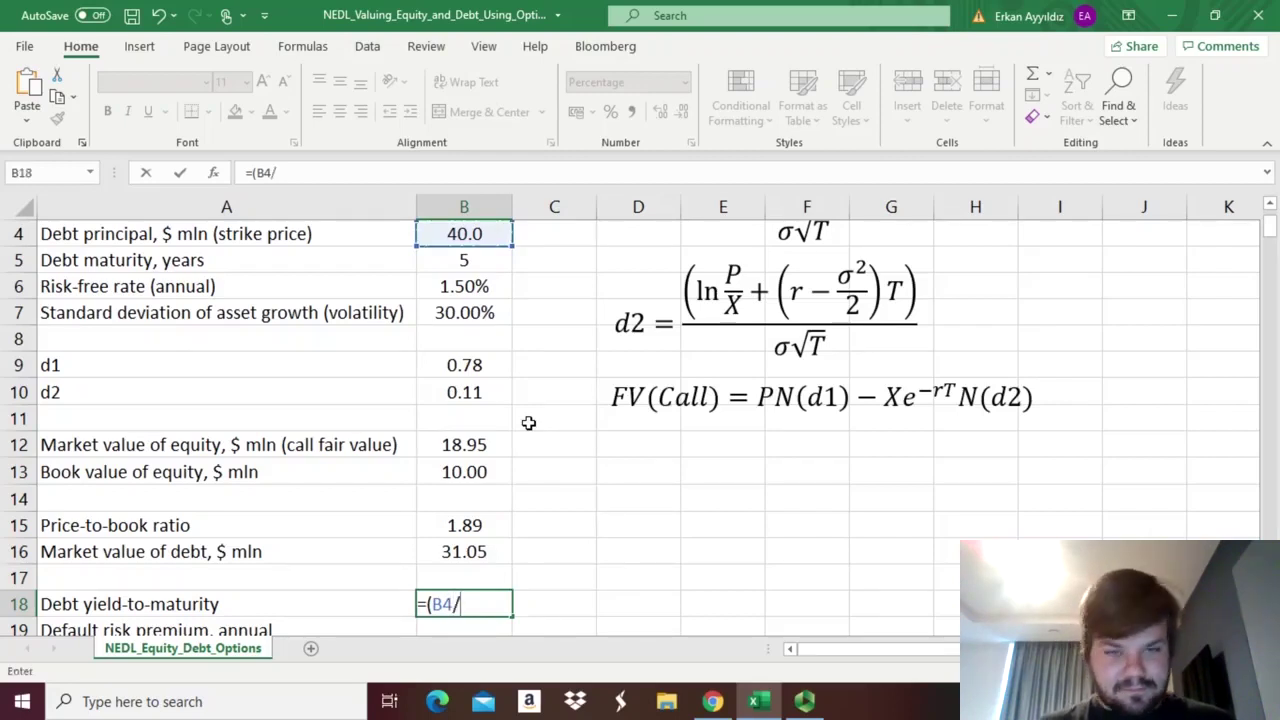
pyautogui.click(456, 552)
pyautogui.write(')^')
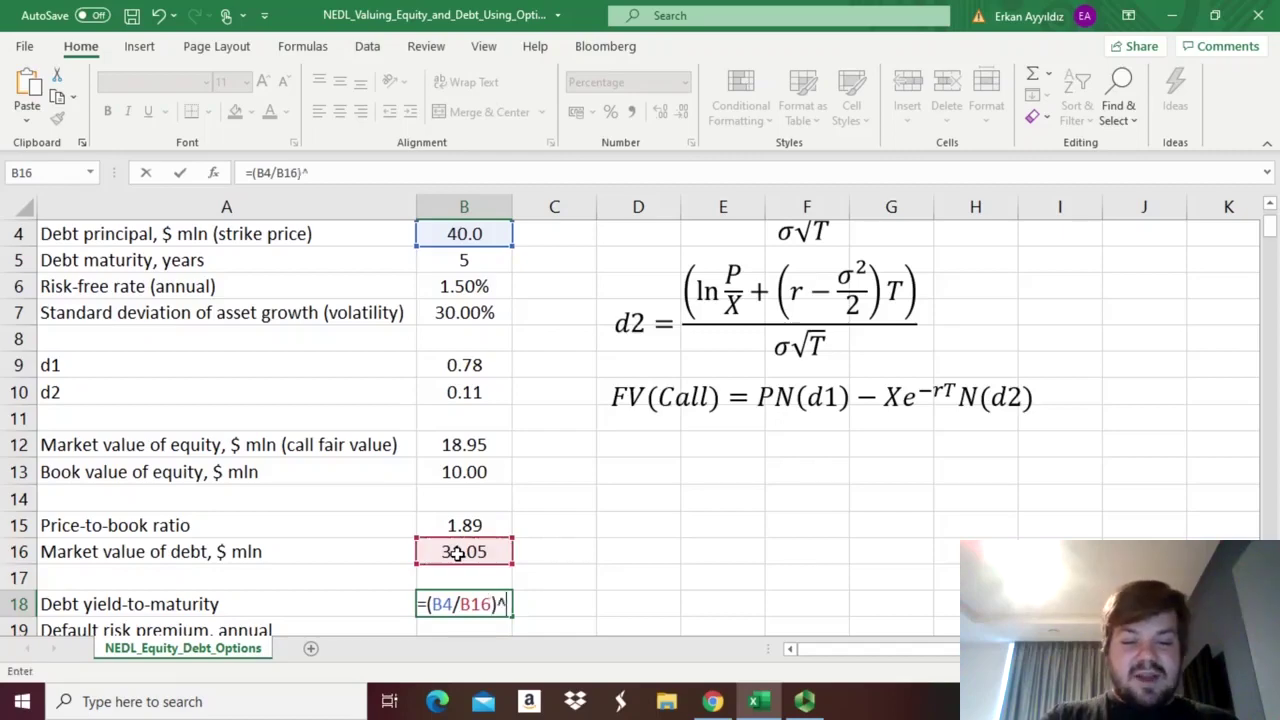
pyautogui.write('(1/')
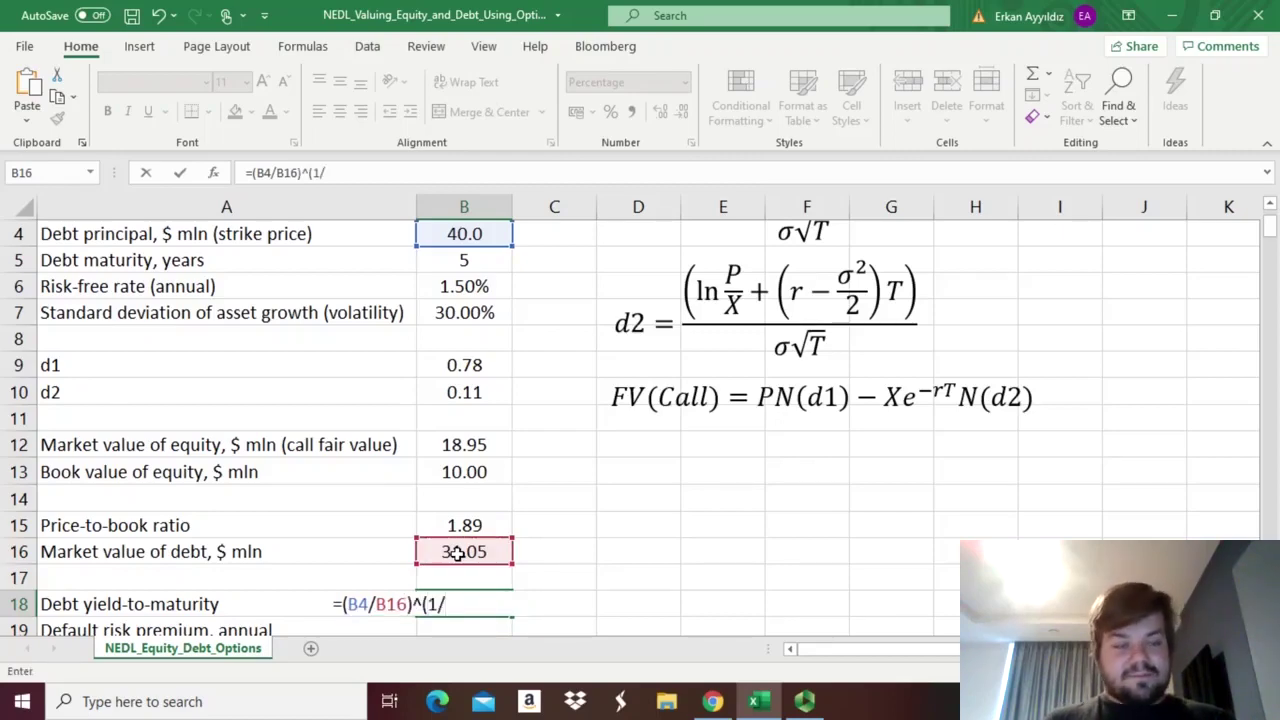
pyautogui.click(462, 258)
pyautogui.write(')')
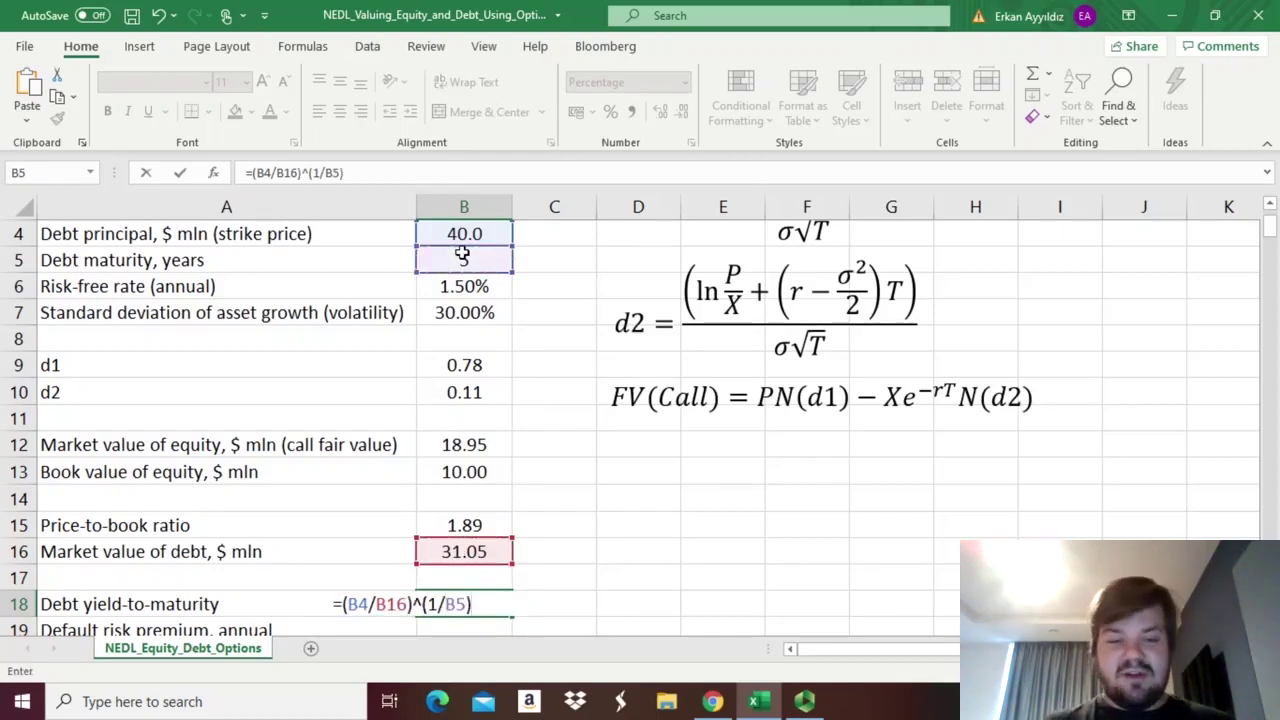
pyautogui.write('-1')
pyautogui.press('Return')
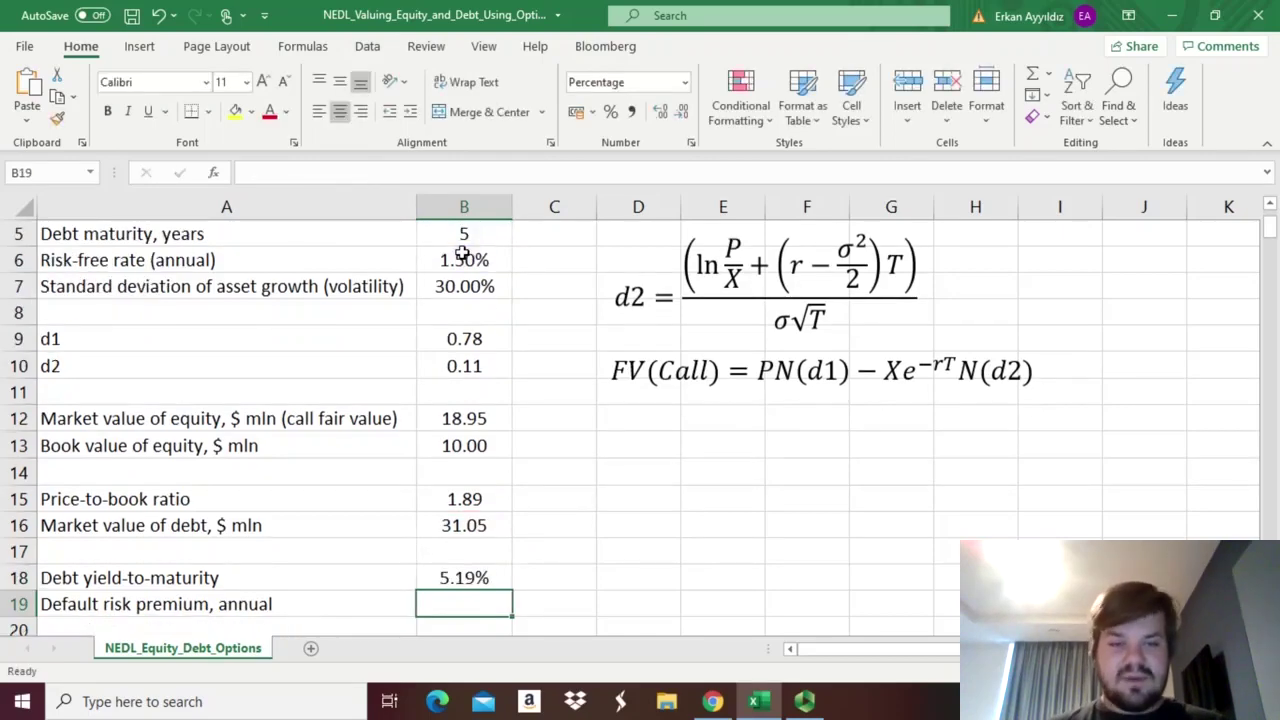
pyautogui.press('Up')
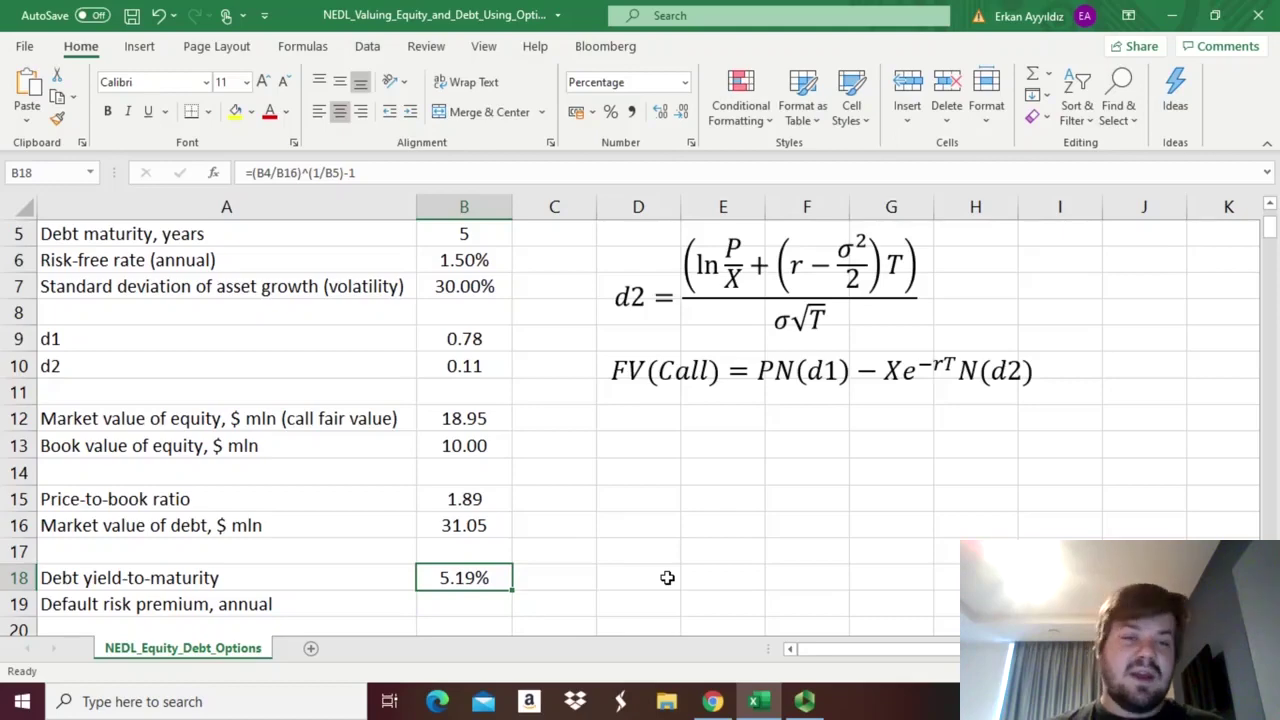
pyautogui.press('Down')
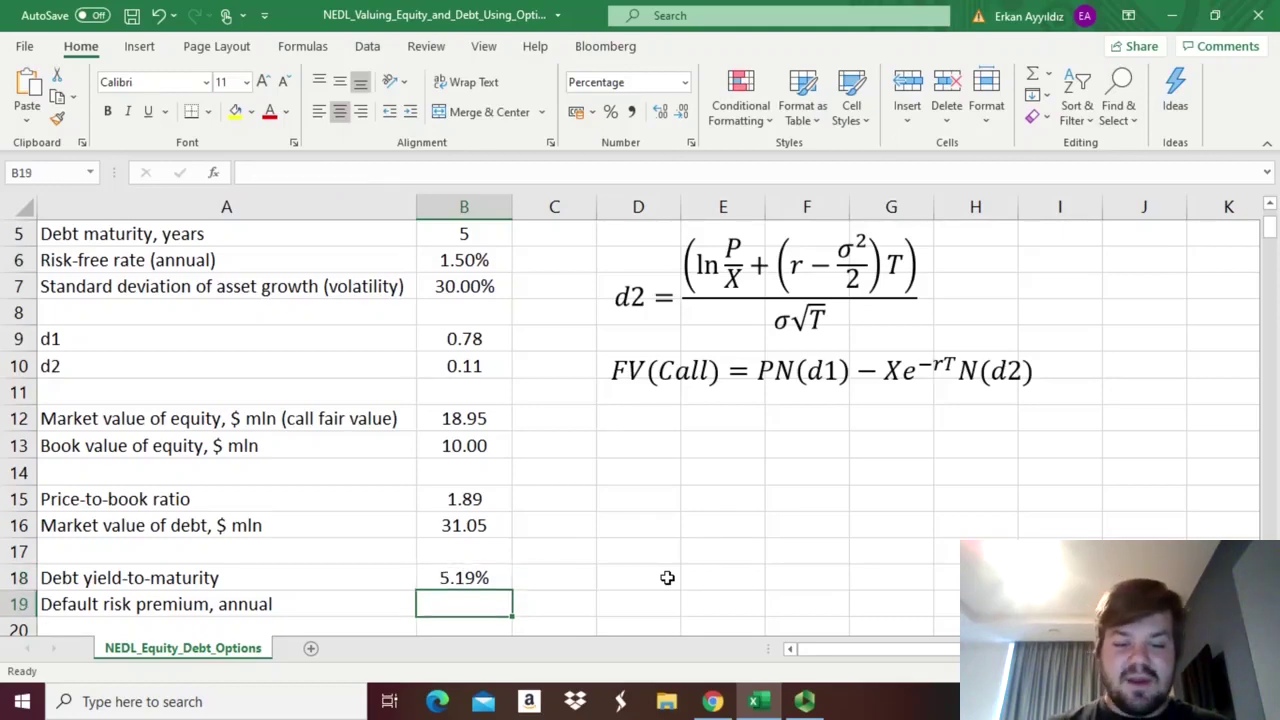
# - Calculate the annual default risk premium in B19 as yield-to-maturity minus the risk-free rate with =B18-B6
pyautogui.write('=')
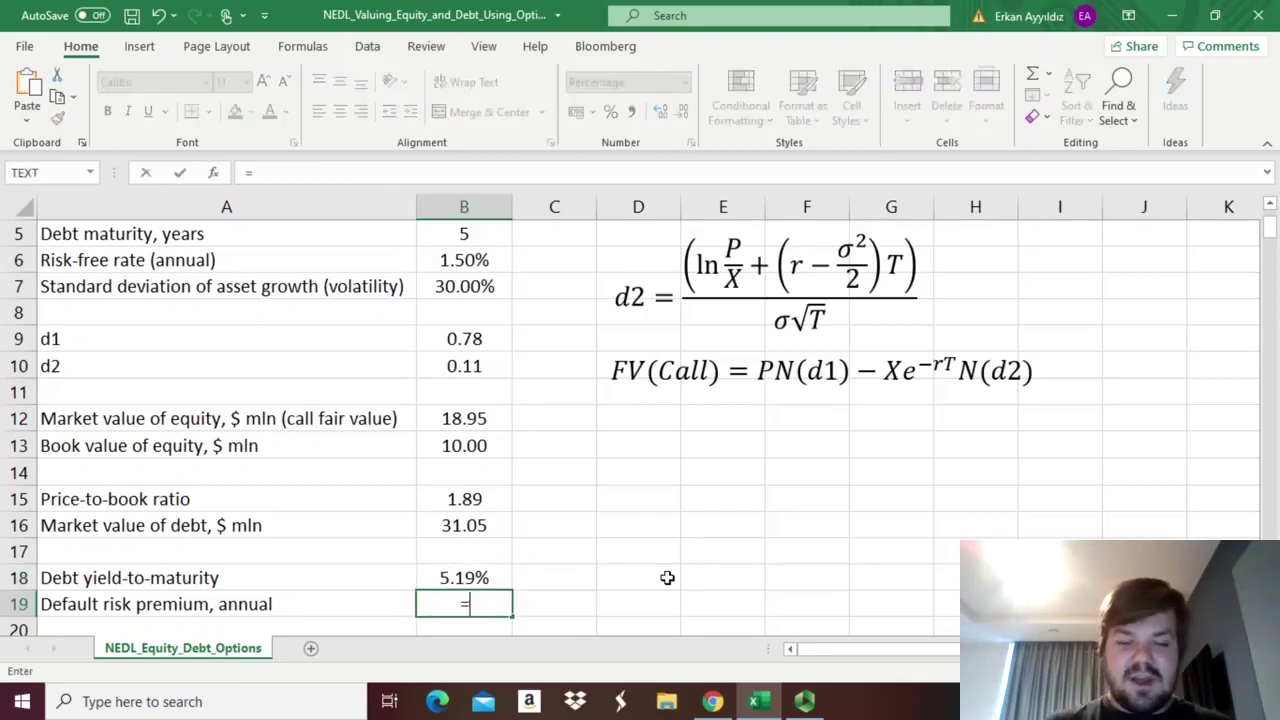
pyautogui.click(450, 580)
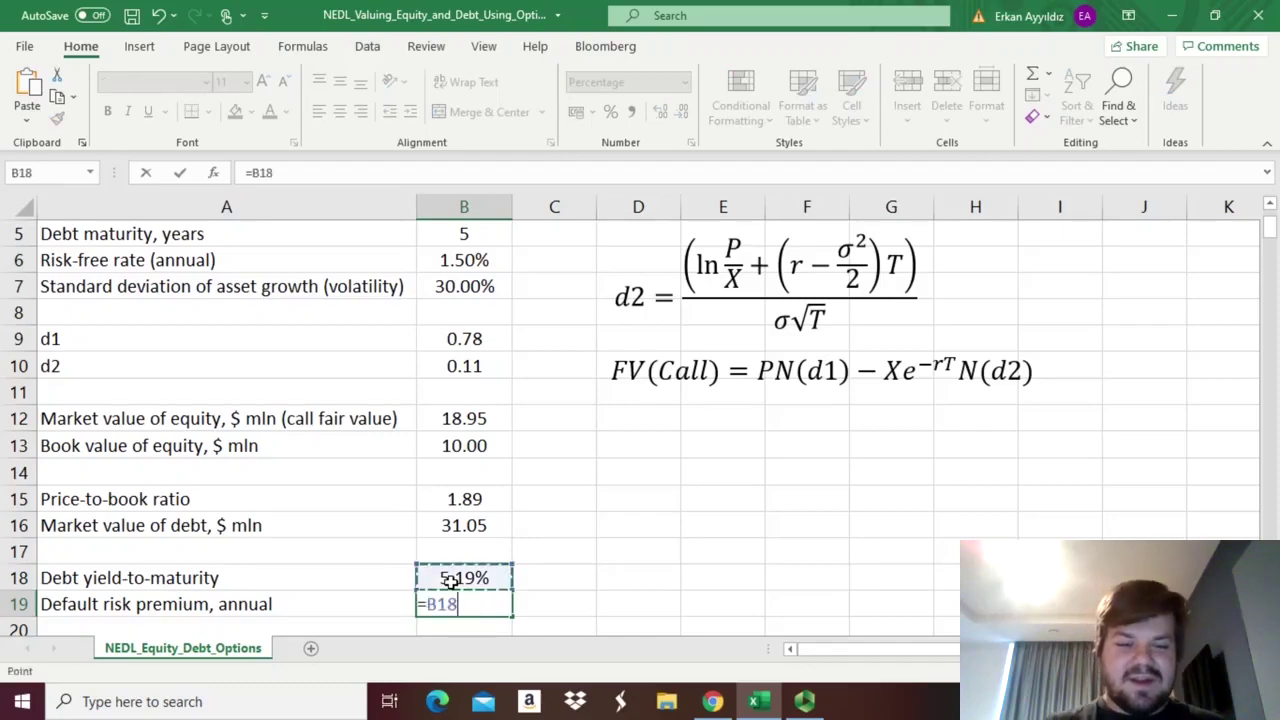
pyautogui.write('-')
pyautogui.click(464, 262)
pyautogui.press('Return')
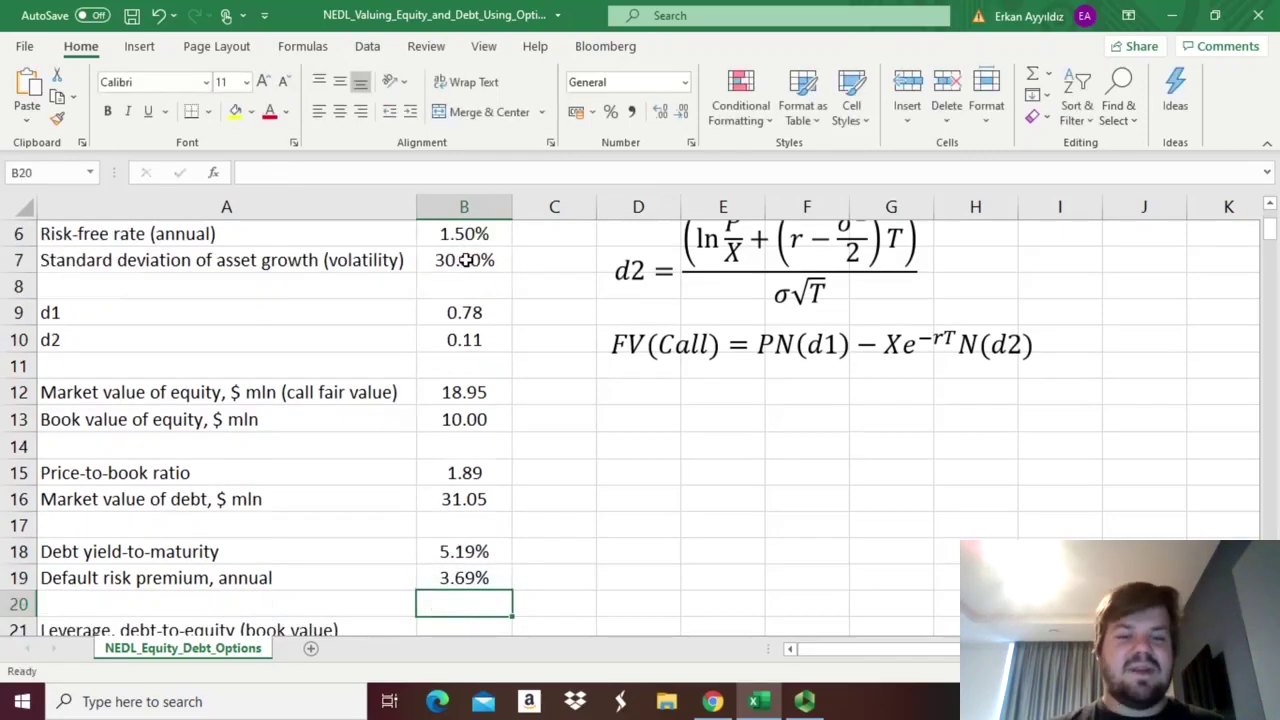
pyautogui.press('Up')
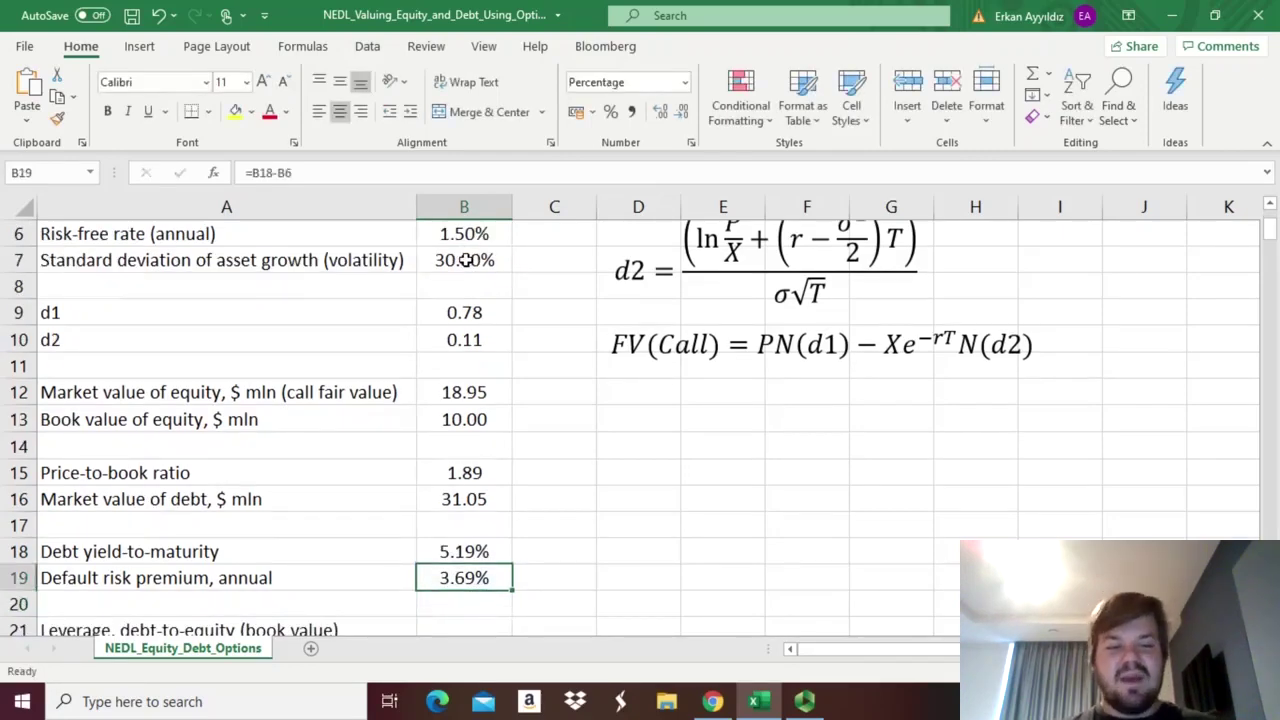
# - Calculate the book-value debt-to-equity leverage in B21 as debt principal over book value of equity with =B4/B13
pyautogui.press('Down')
pyautogui.press('Down')
pyautogui.press('Down')
pyautogui.press('Up')
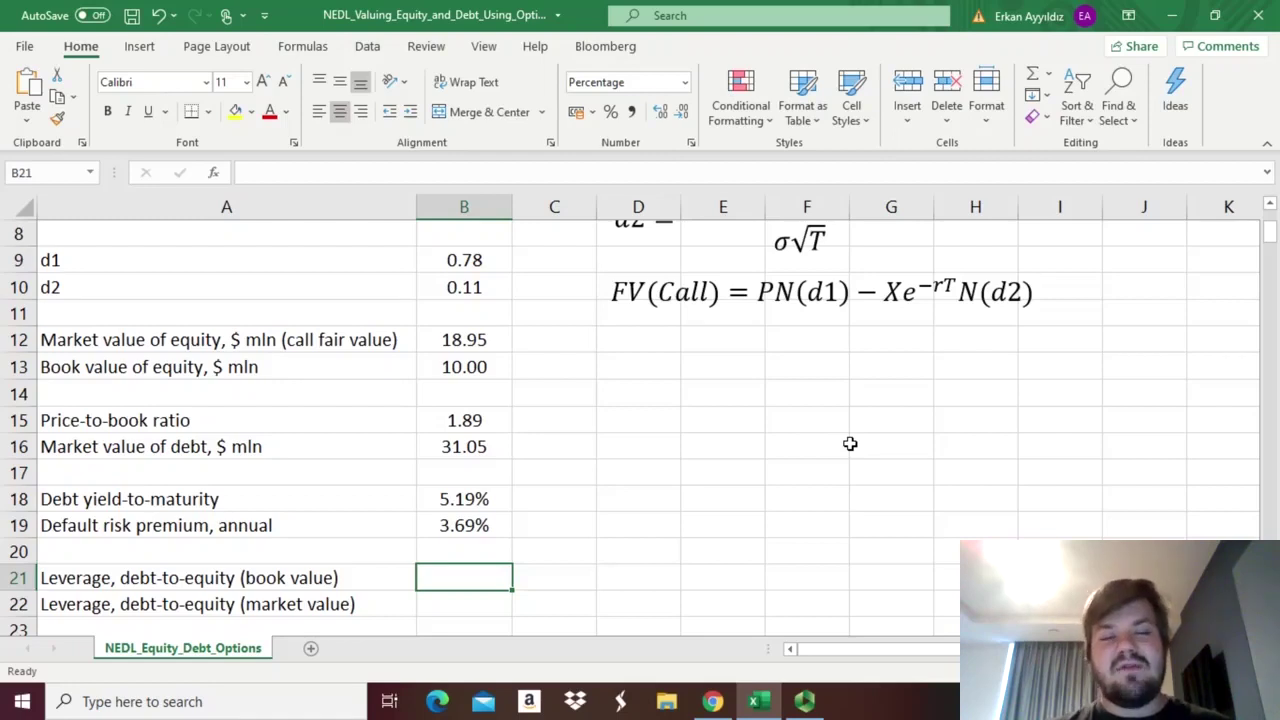
pyautogui.write('=')
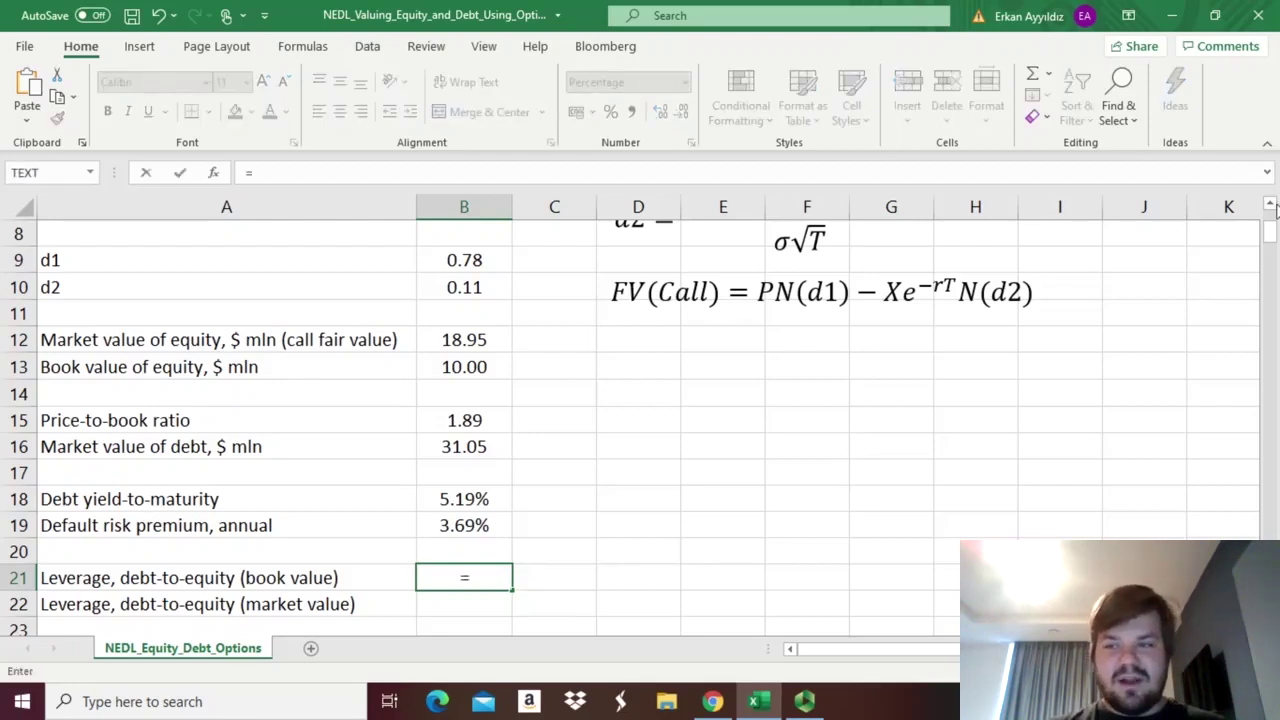
pyautogui.moveTo(1269, 233); pyautogui.dragTo(1268, 215)
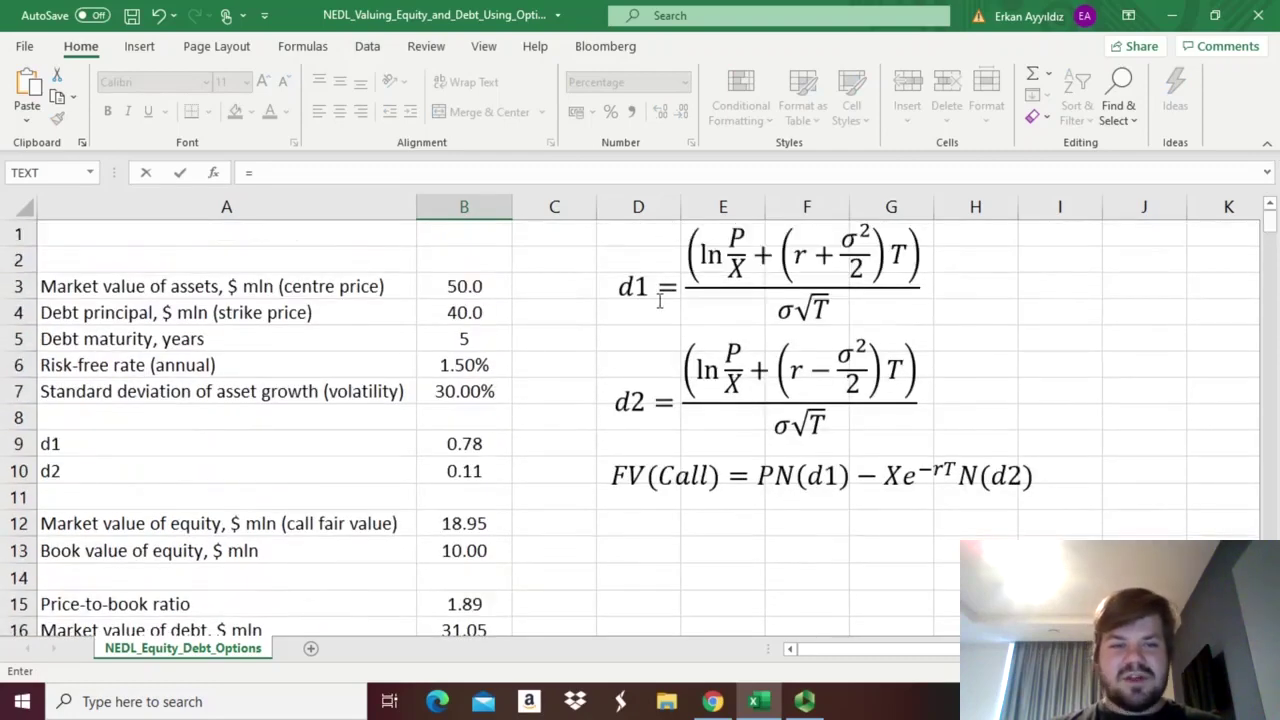
pyautogui.click(472, 316)
pyautogui.write('/')
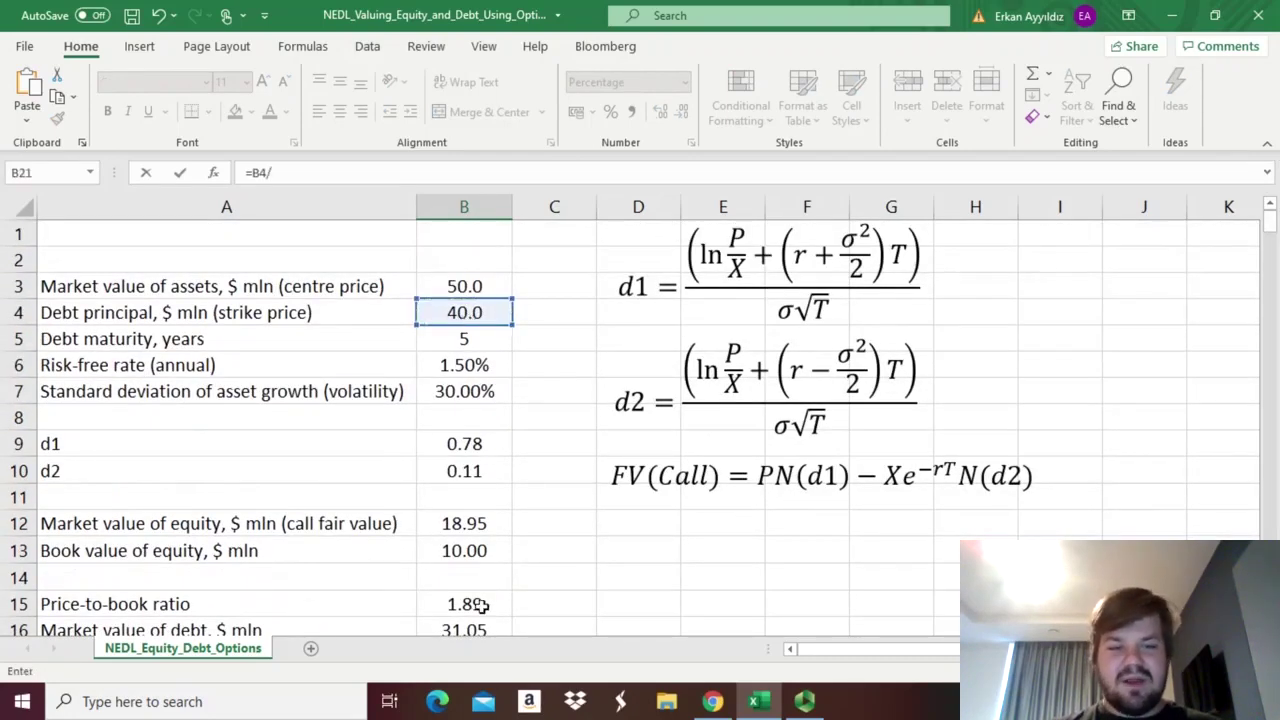
pyautogui.click(464, 550)
pyautogui.press('Return')
pyautogui.press('Up')
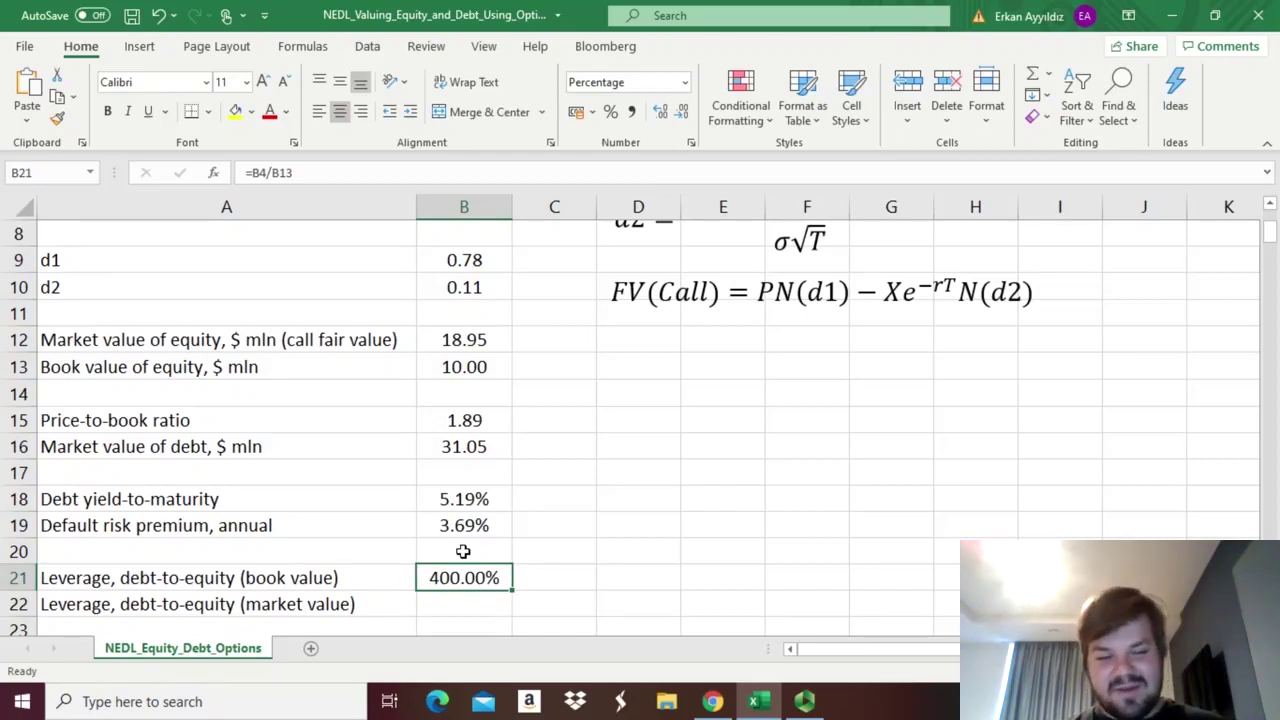
# - Calculate the market-value debt-to-equity leverage in B22 as market value of debt over market value of equity with =B16/B12
pyautogui.press('Down')
pyautogui.write('=')
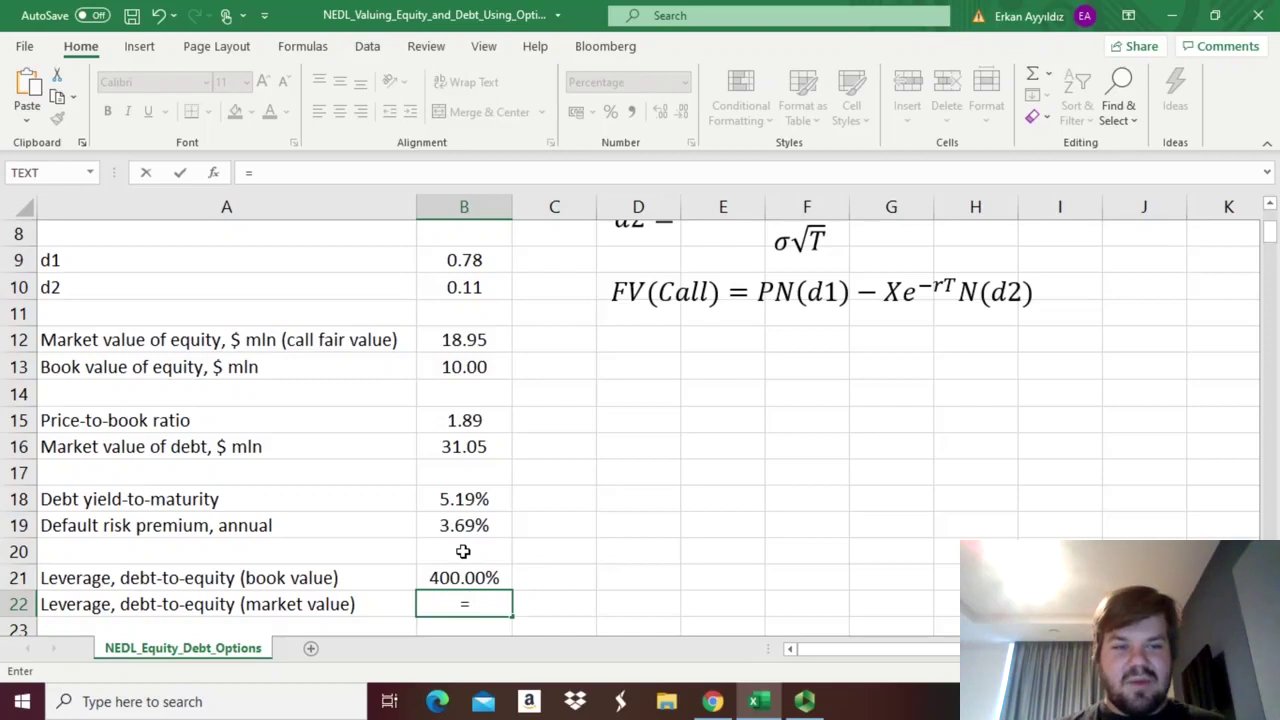
pyautogui.click(450, 446)
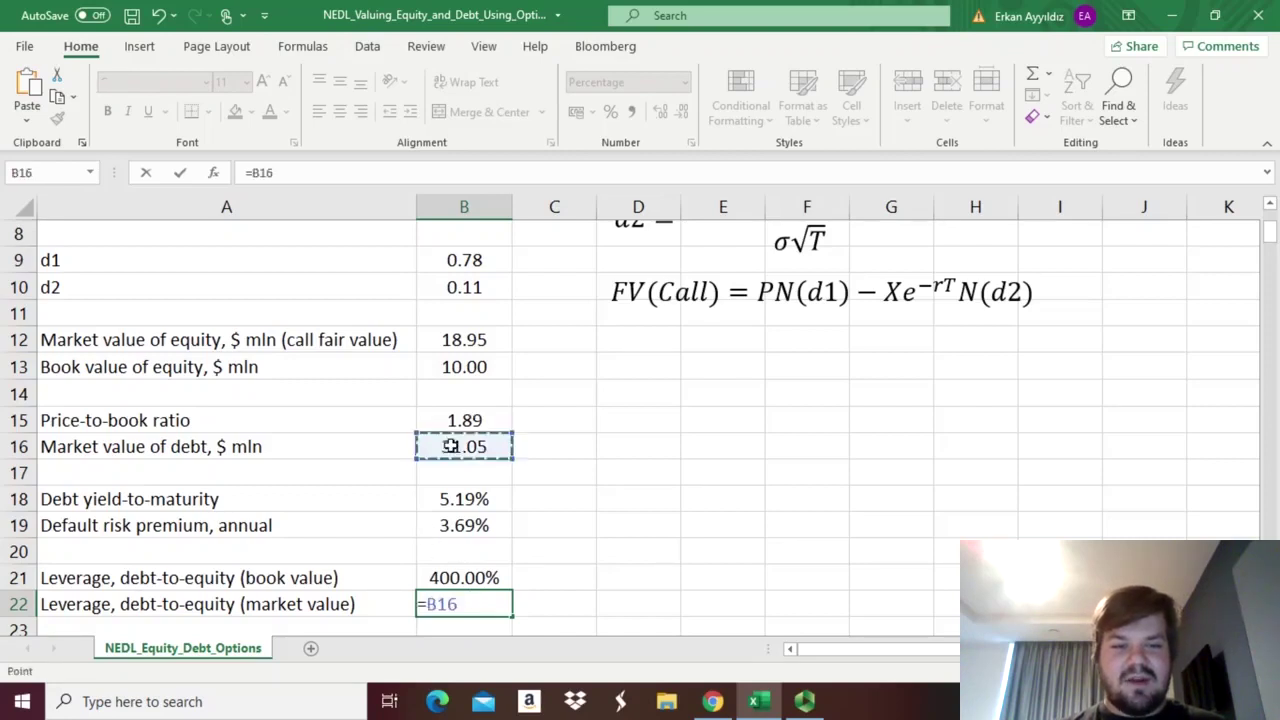
pyautogui.write('/')
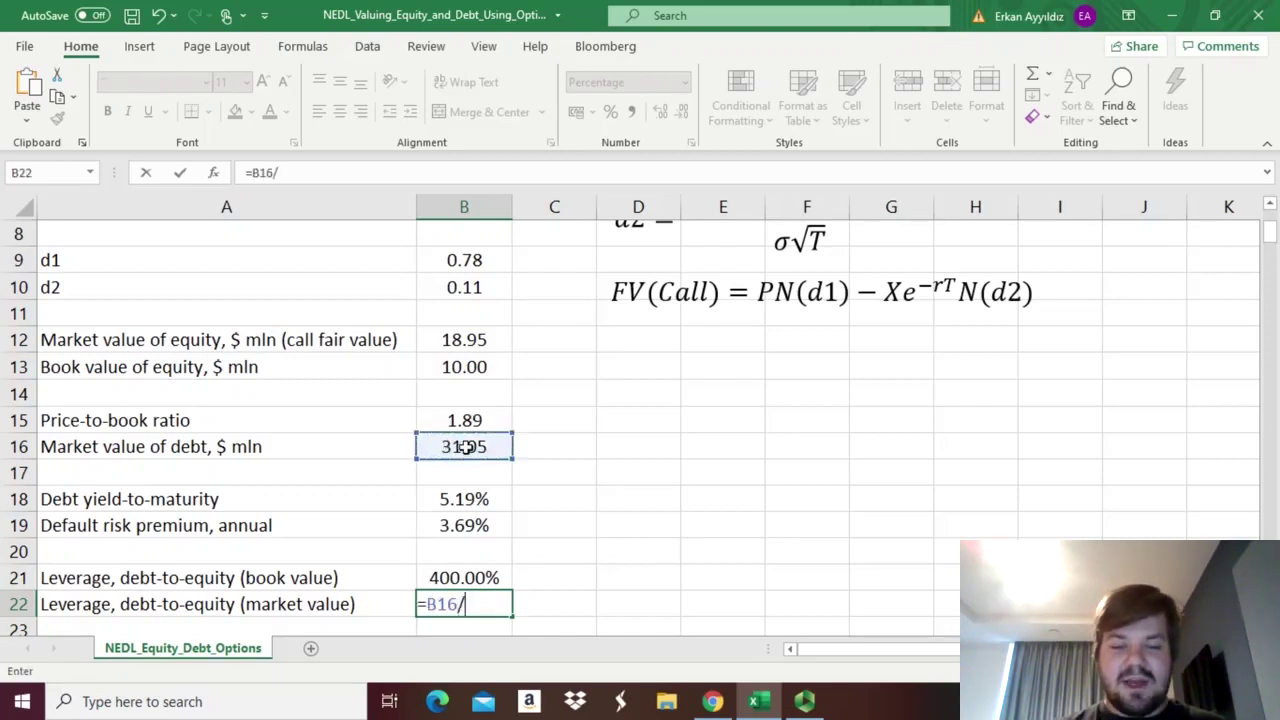
pyautogui.click(467, 340)
pyautogui.press('Return')
pyautogui.press('Up')
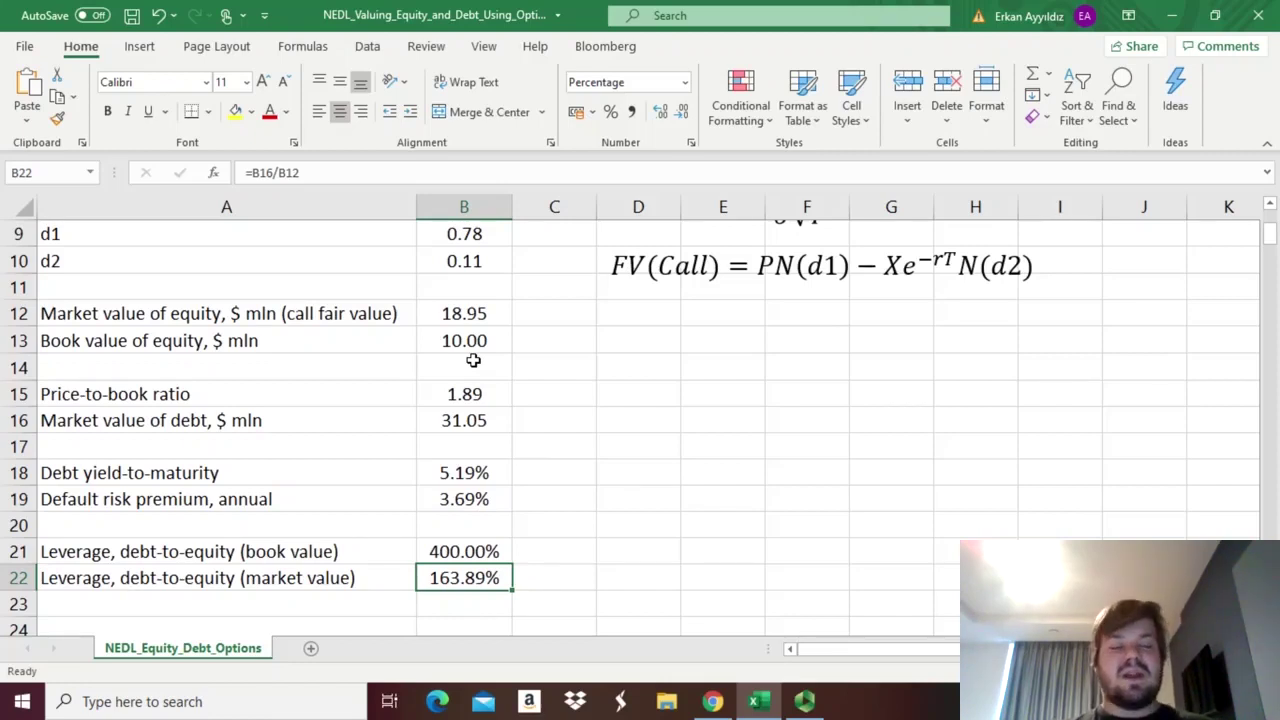
# - Set the debt principal in B4 to 30 to test a less leveraged company
pyautogui.click(553, 350)
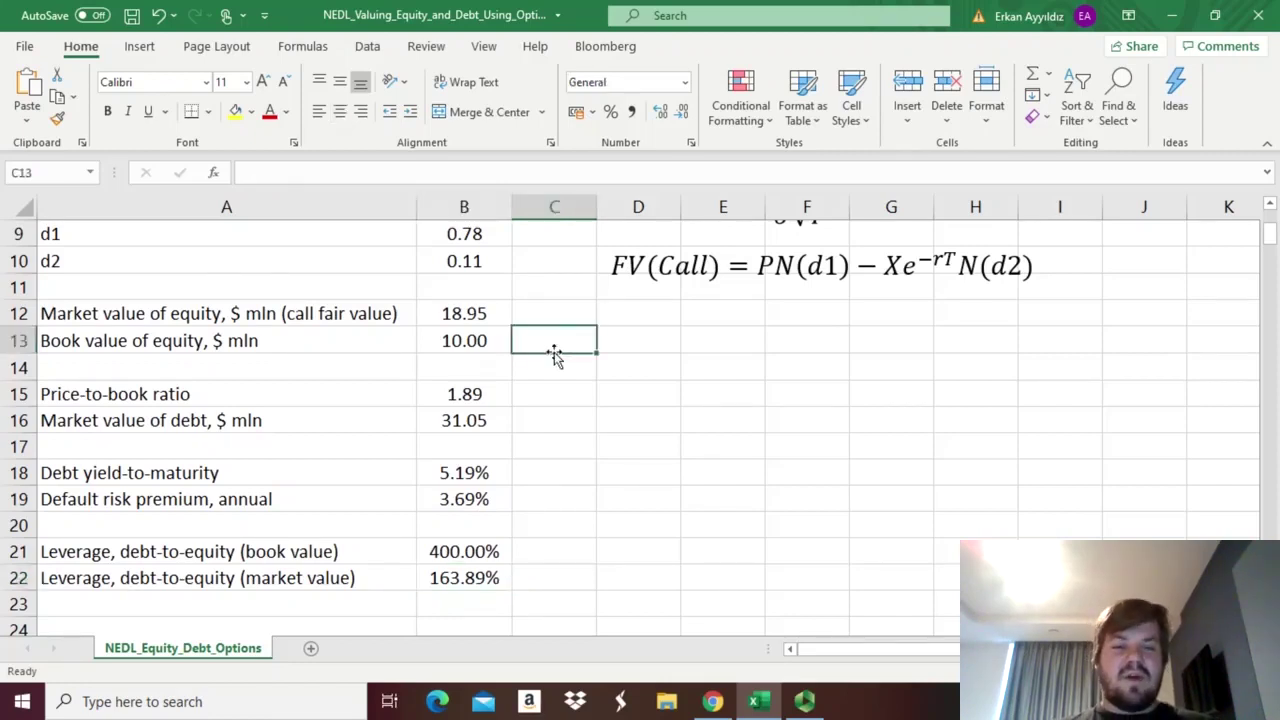
pyautogui.hotkey('ctrl', 'Up')
pyautogui.press('Left')
pyautogui.press('Down')
pyautogui.press('Down')
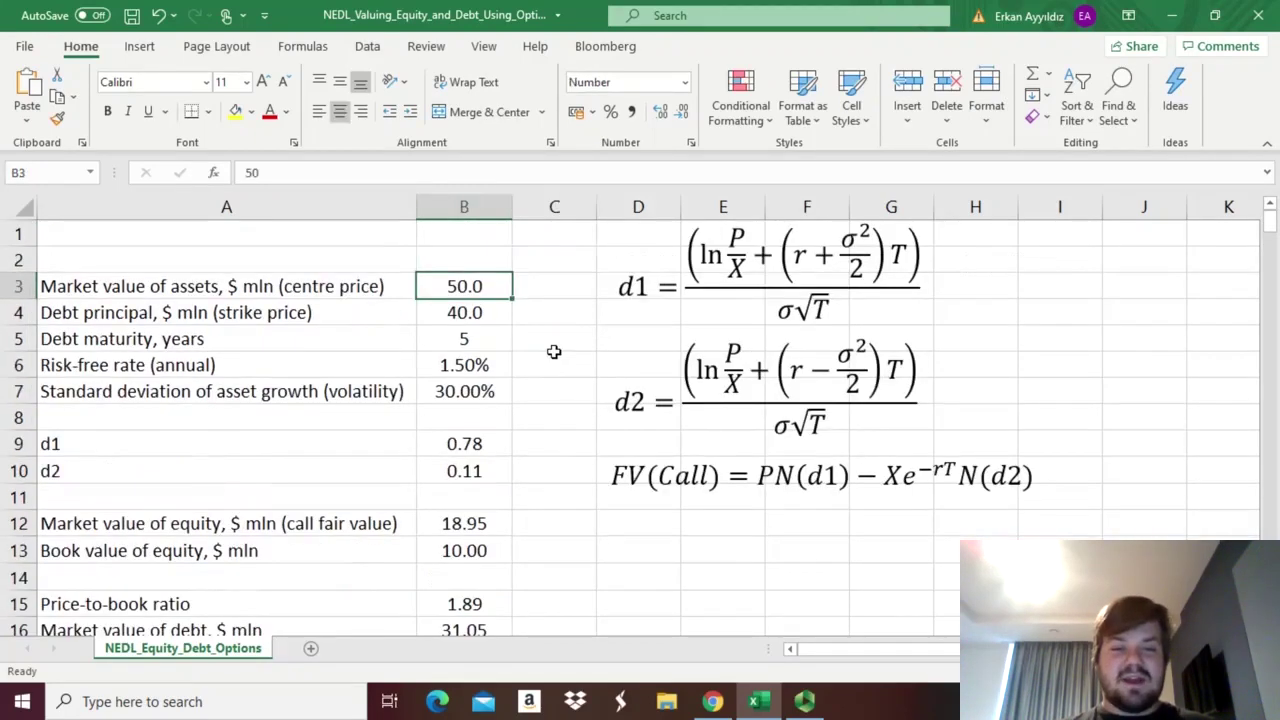
pyautogui.press('Down')
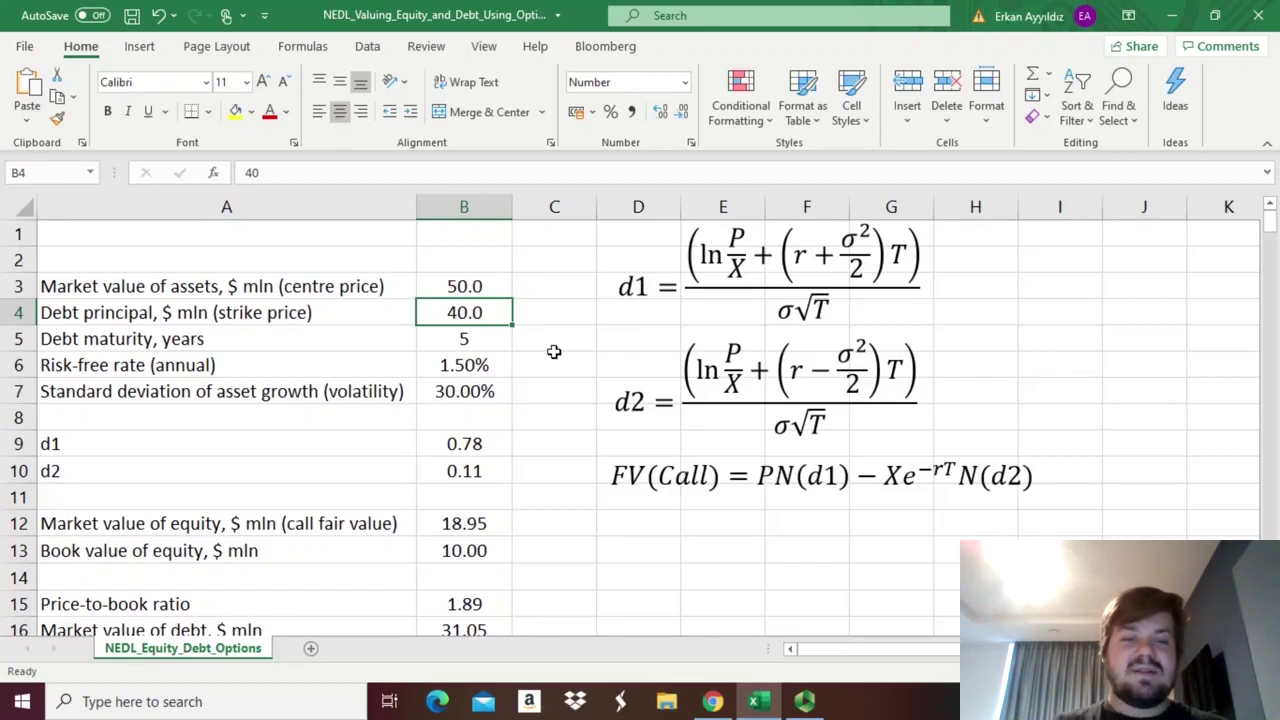
pyautogui.write('30')
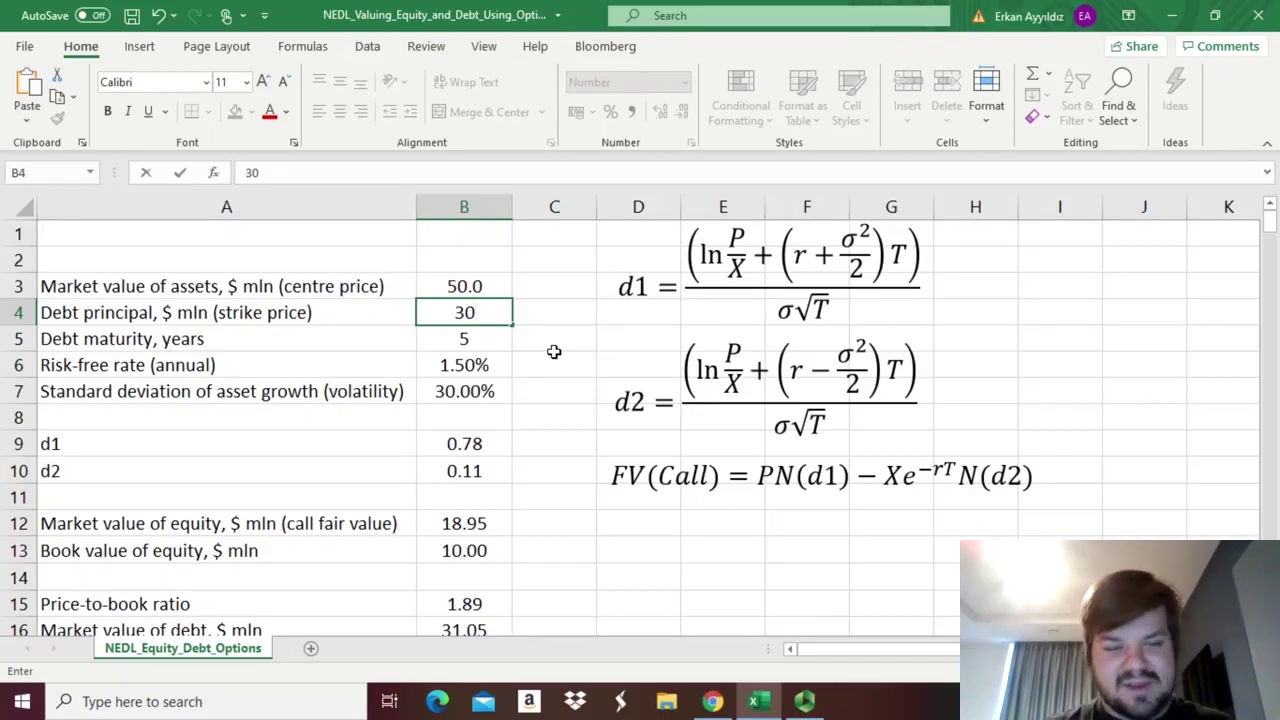
pyautogui.press('Return')
# - Examine how the lower debt principal affects price-to-book, market value of debt, yield-to-maturity, default risk premium and both leverage ratios in B15:B22
pyautogui.press('Down')
pyautogui.press('Down')
pyautogui.press('Down')
pyautogui.press('Down')
pyautogui.press('Down')
pyautogui.press('Down')
pyautogui.press('Down')
pyautogui.press('Down')
pyautogui.press('Down')
pyautogui.press('Down')
pyautogui.press('Down')
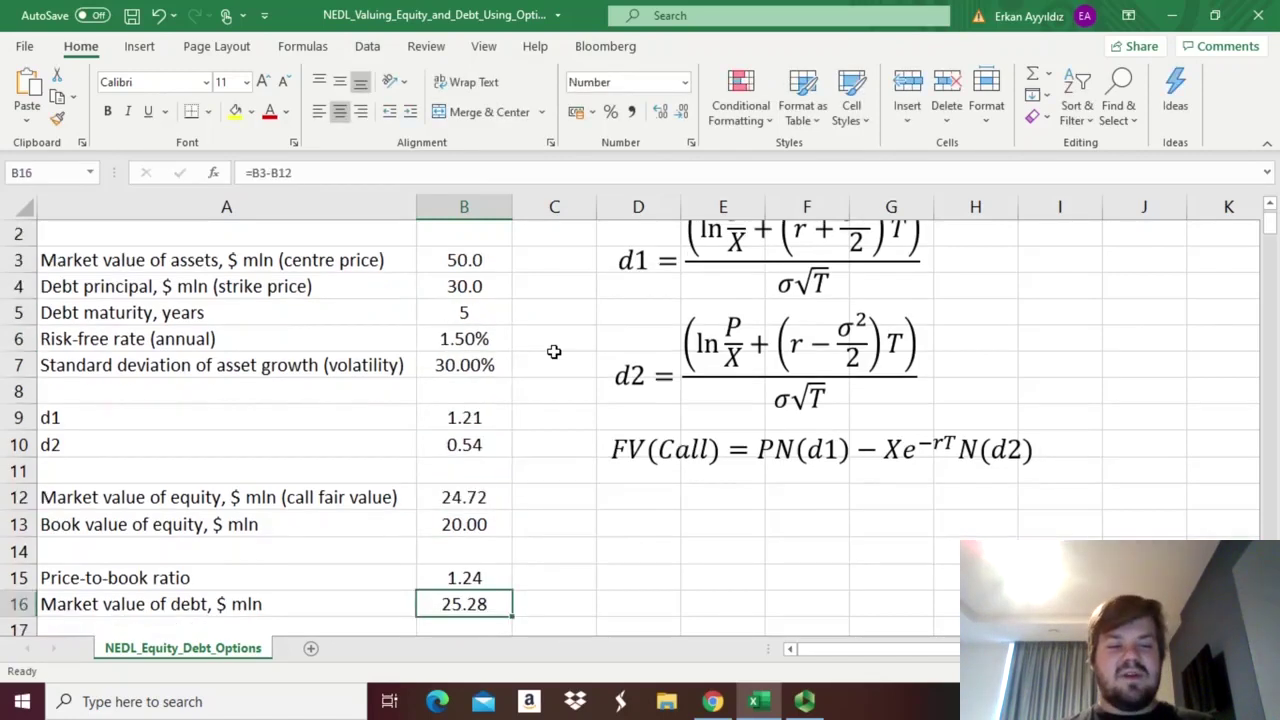
pyautogui.press('Up')
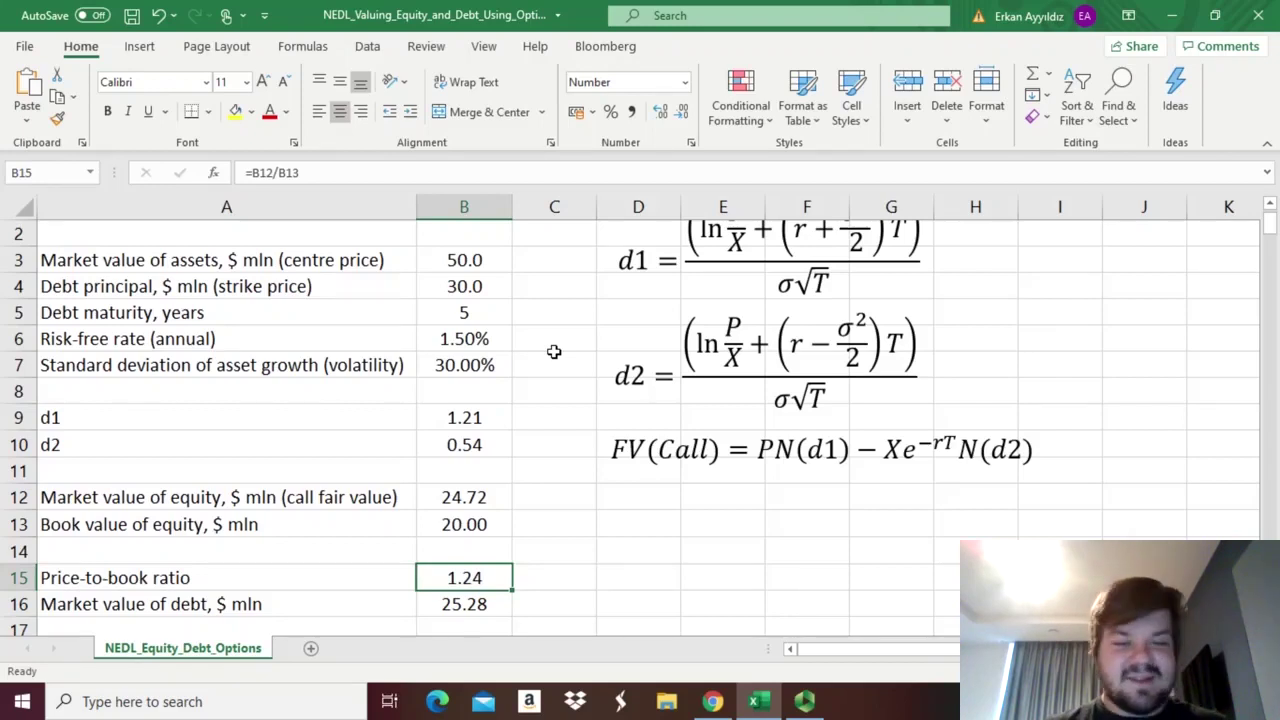
pyautogui.press('Down')
pyautogui.press('Down')
pyautogui.press('Down')
pyautogui.press('Down')
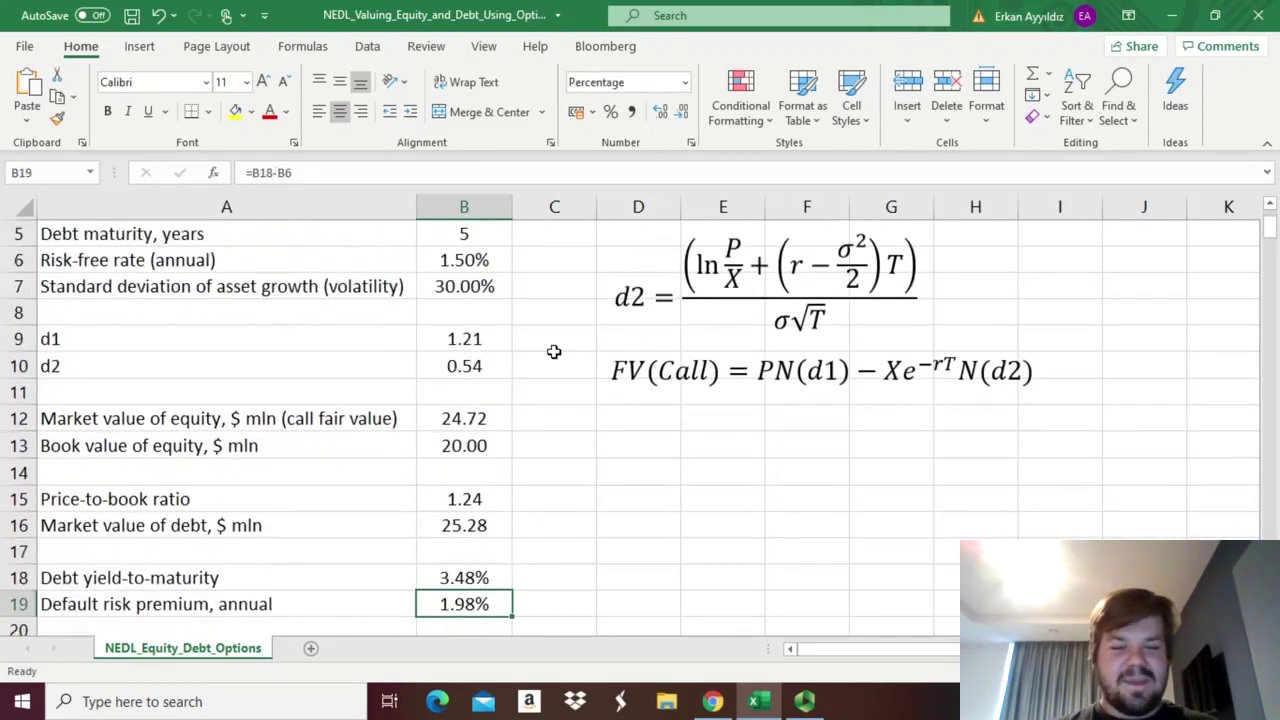
pyautogui.press('Up')
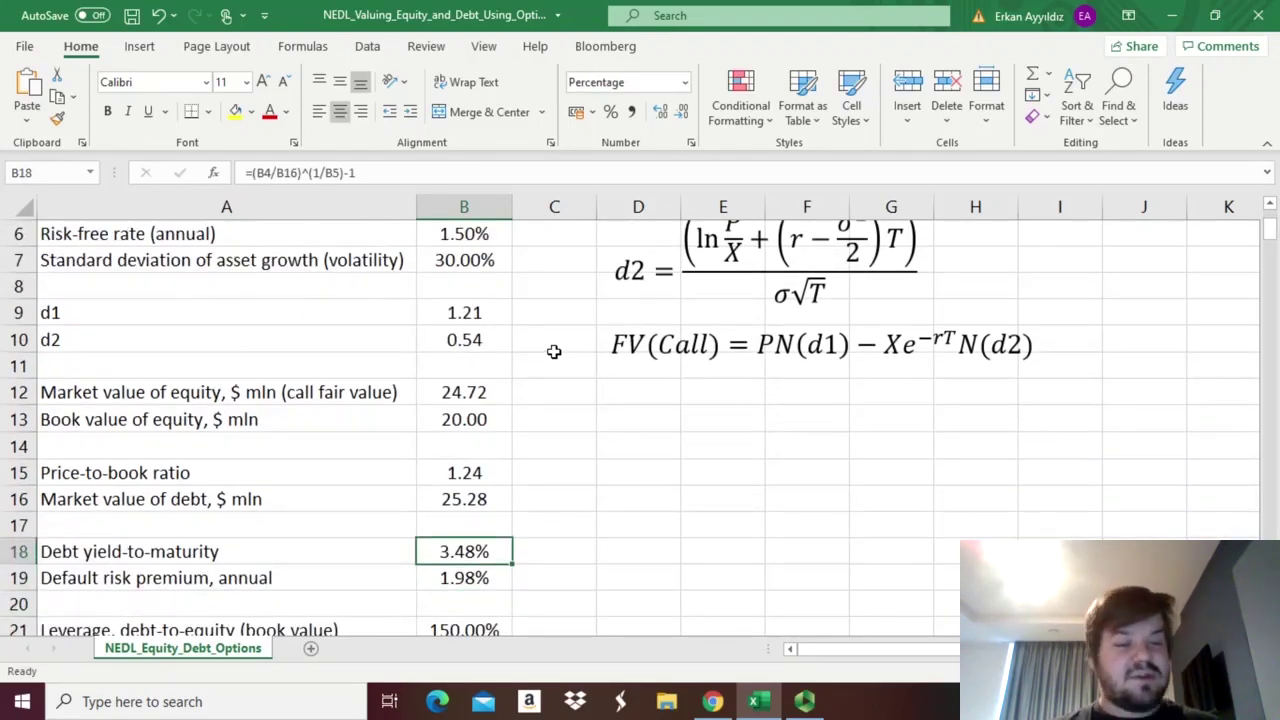
pyautogui.press('Down')
pyautogui.press('Down')
pyautogui.press('Down')
pyautogui.press('Down')
pyautogui.press('Down')
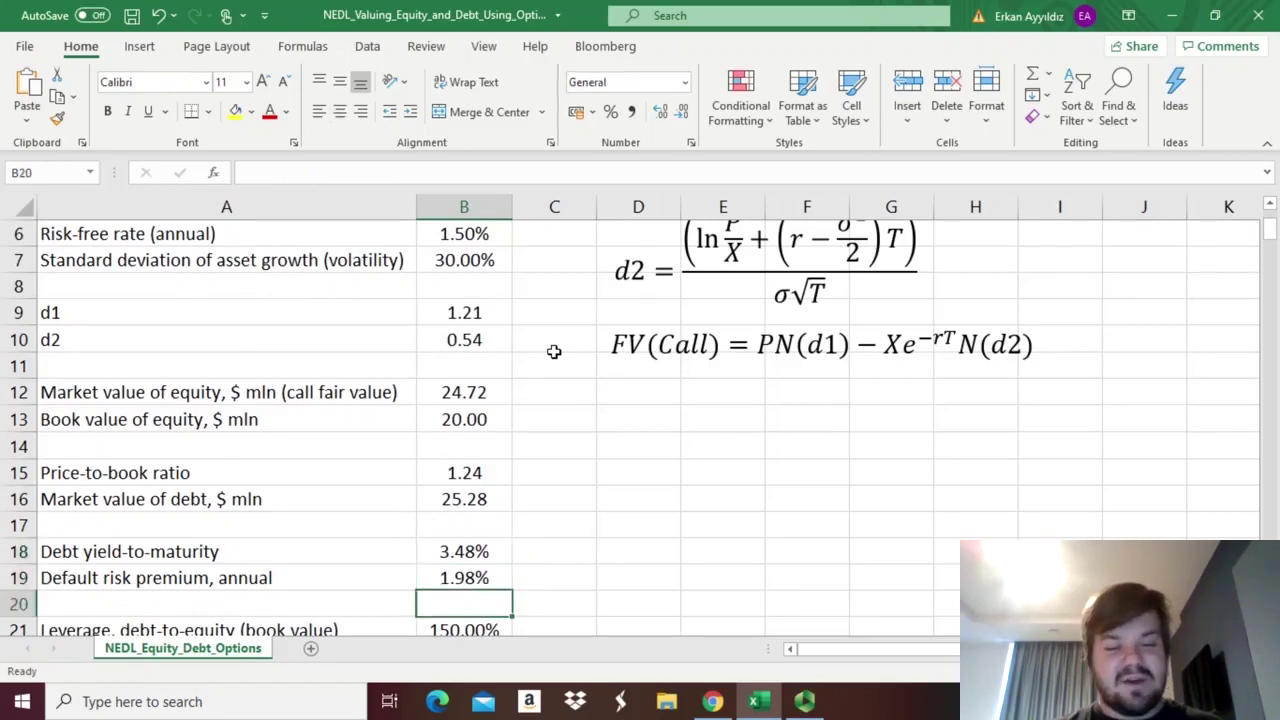
pyautogui.press('Up')
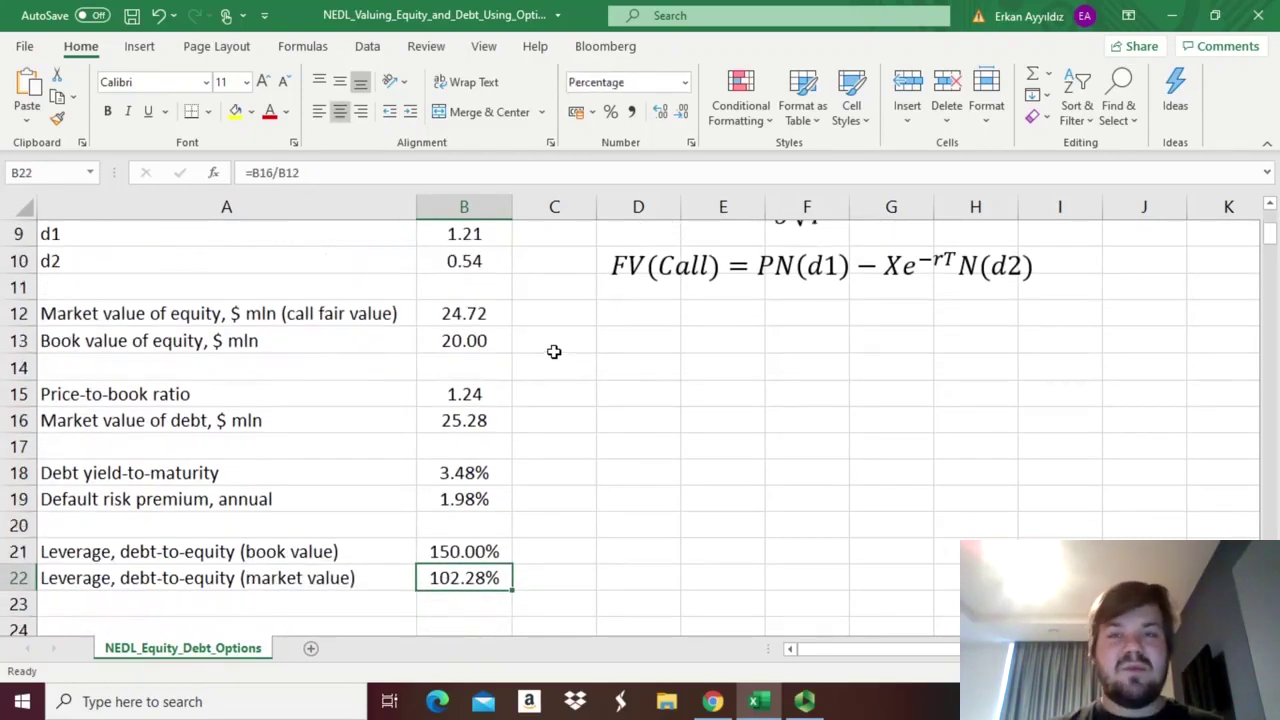
# - Set the debt principal in B4 back to 40
pyautogui.press('Up')
pyautogui.press('Up')
pyautogui.press('Up')
pyautogui.press('Up')
pyautogui.press('Up')
pyautogui.press('Up')
pyautogui.press('Up')
pyautogui.press('Up')
pyautogui.press('Up')
pyautogui.press('Up')
pyautogui.press('Up')
pyautogui.press('Up')
pyautogui.press('Up')
pyautogui.press('Up')
pyautogui.press('Up')
pyautogui.press('Up')
pyautogui.press('Up')
pyautogui.press('Up')
pyautogui.press('Up')
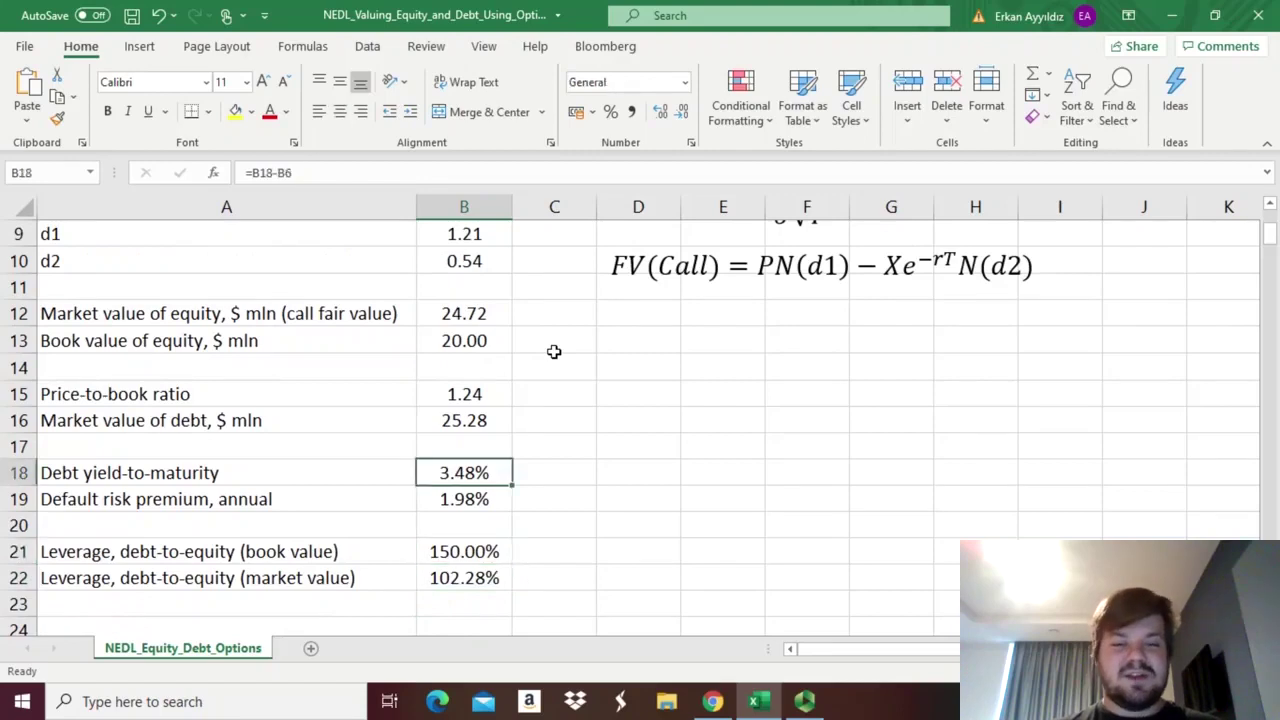
pyautogui.press('Down')
pyautogui.write('40')
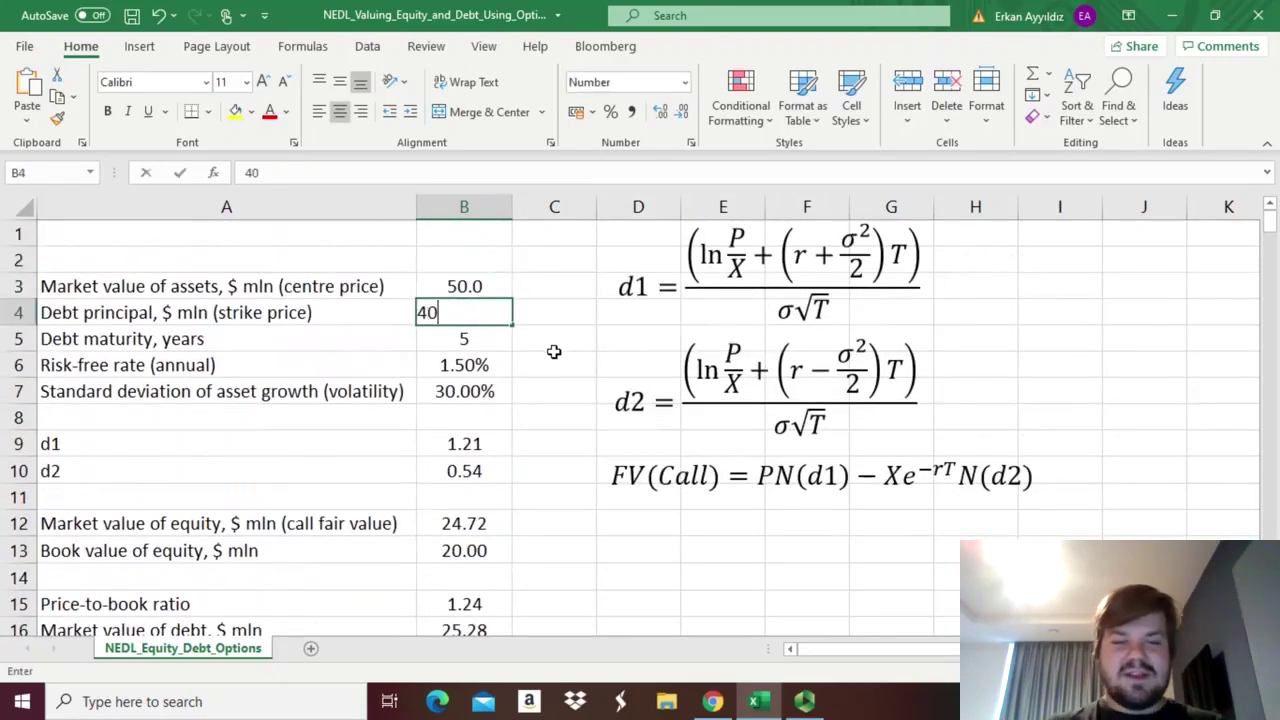
pyautogui.press('Return')
# - Set the standard deviation of asset growth in B7 to 50%
pyautogui.press('Down')
pyautogui.press('Down')
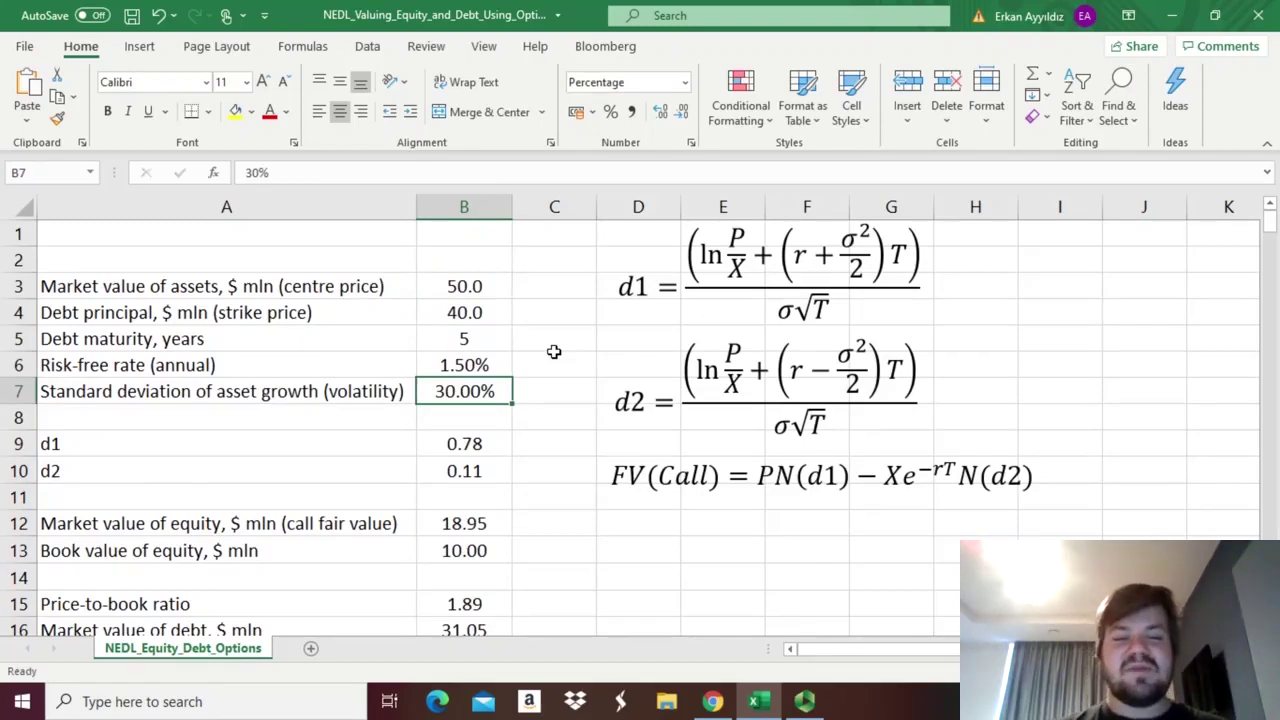
pyautogui.write('50')
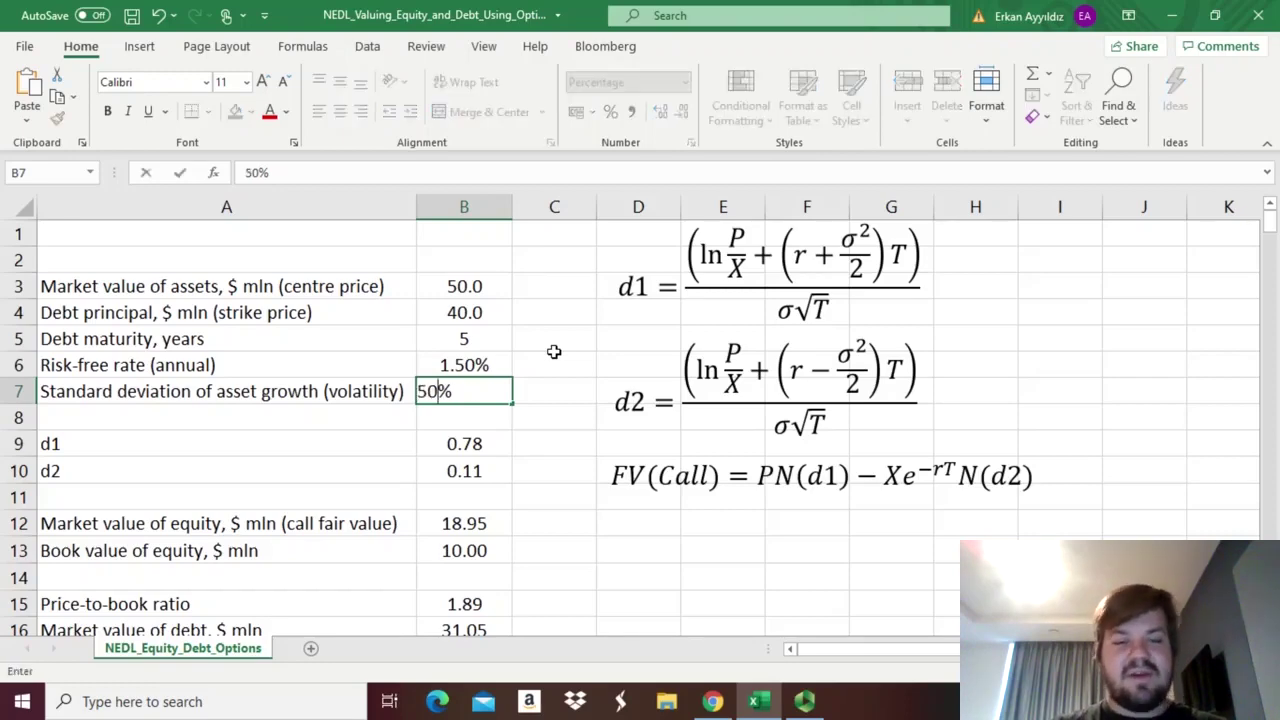
pyautogui.press('Return')
# - Examine how the higher volatility affects the price-to-book ratio, market value of debt, yield-to-maturity, default risk premium and leverage ratios in B15:B22
pyautogui.press('Down')
pyautogui.press('Down')
pyautogui.press('Down')
pyautogui.press('Down')
pyautogui.press('Down')
pyautogui.press('Down')
pyautogui.press('Down')
pyautogui.press('Down')
pyautogui.press('Down')
pyautogui.press('Down')
pyautogui.press('Down')
pyautogui.press('Down')
pyautogui.press('Down')
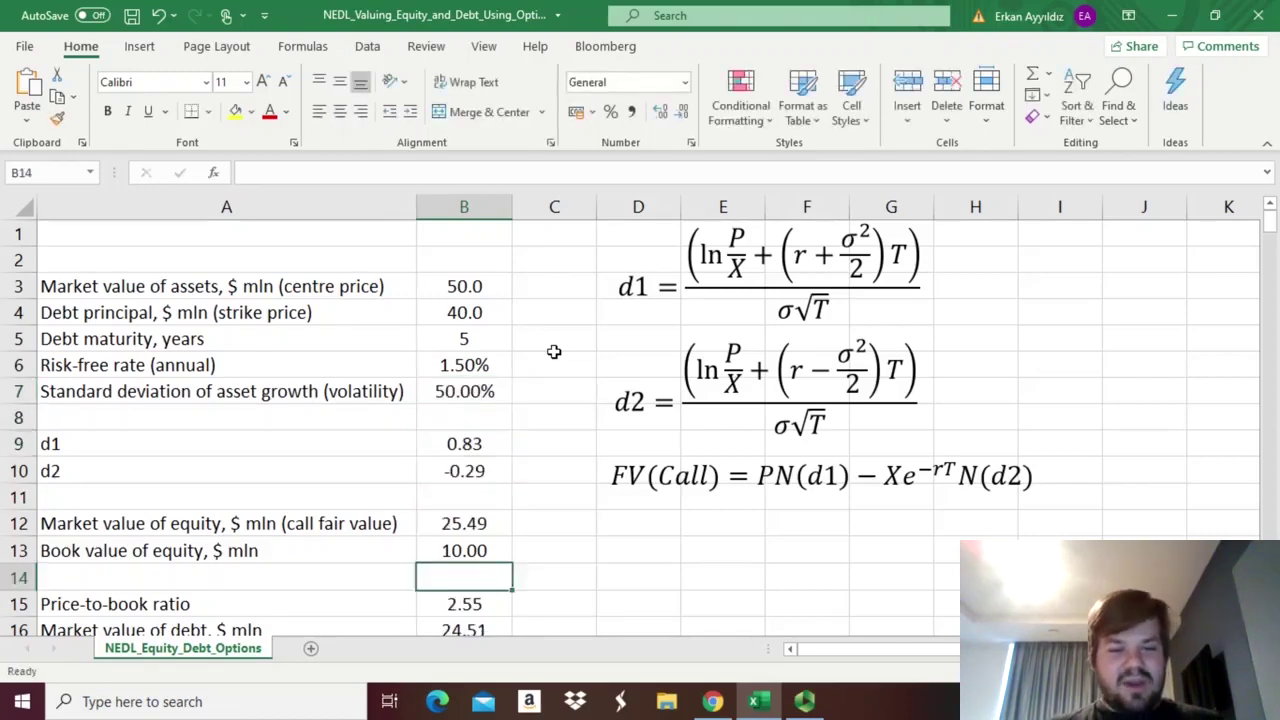
pyautogui.press('Up')
pyautogui.press('Up')
pyautogui.press('Up')
pyautogui.press('Up')
pyautogui.press('Up')
pyautogui.press('Up')
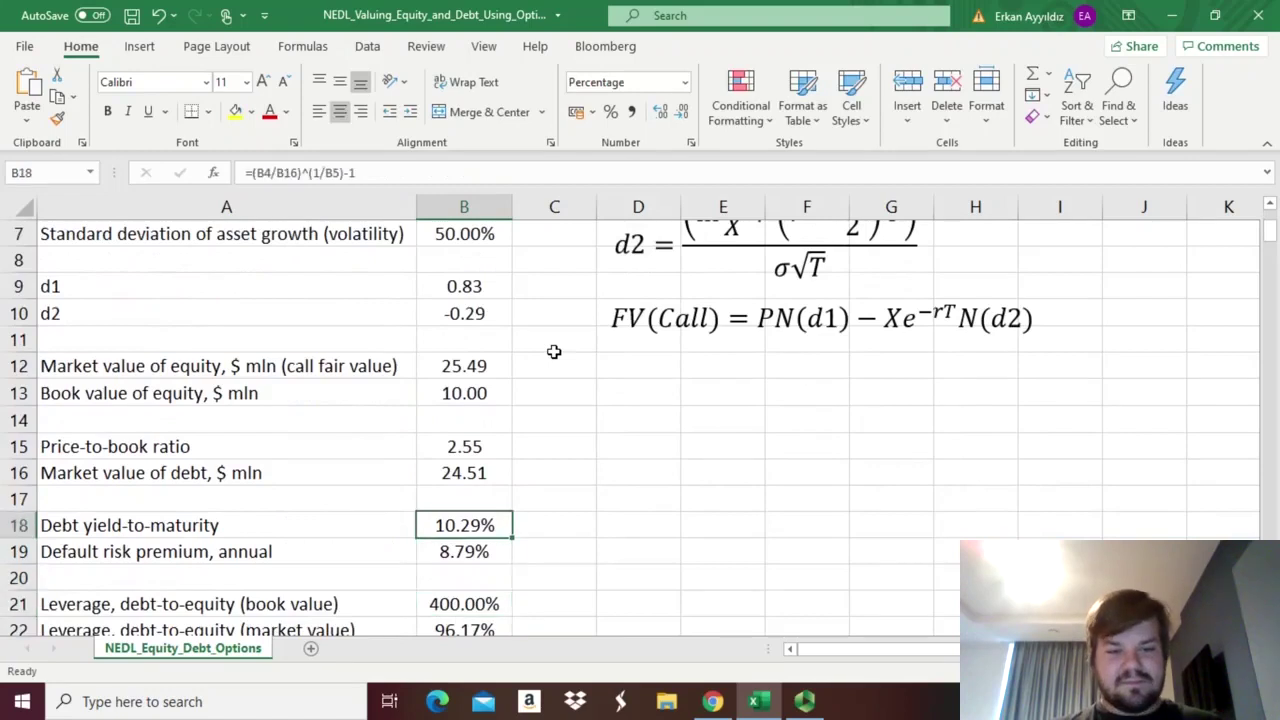
pyautogui.press('Down')
pyautogui.press('Down')
pyautogui.press('Down')
pyautogui.press('Down')
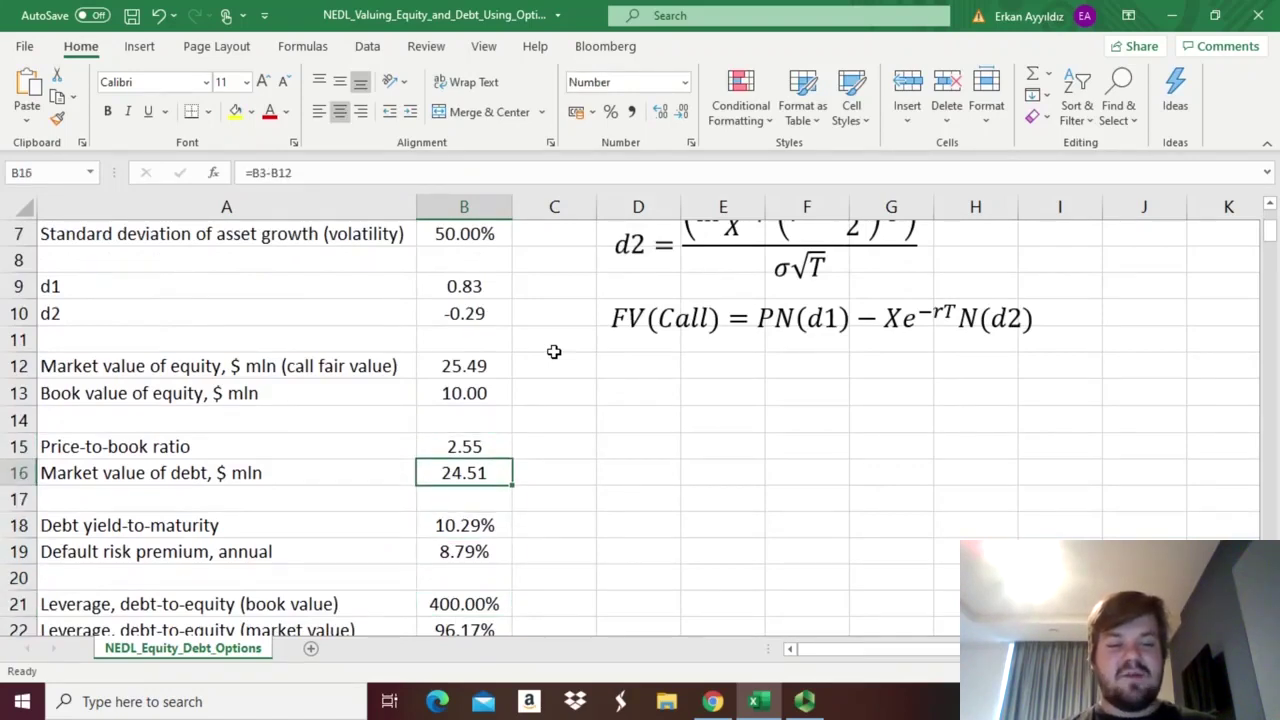
pyautogui.press('Down')
pyautogui.press('Down')
pyautogui.press('Down')
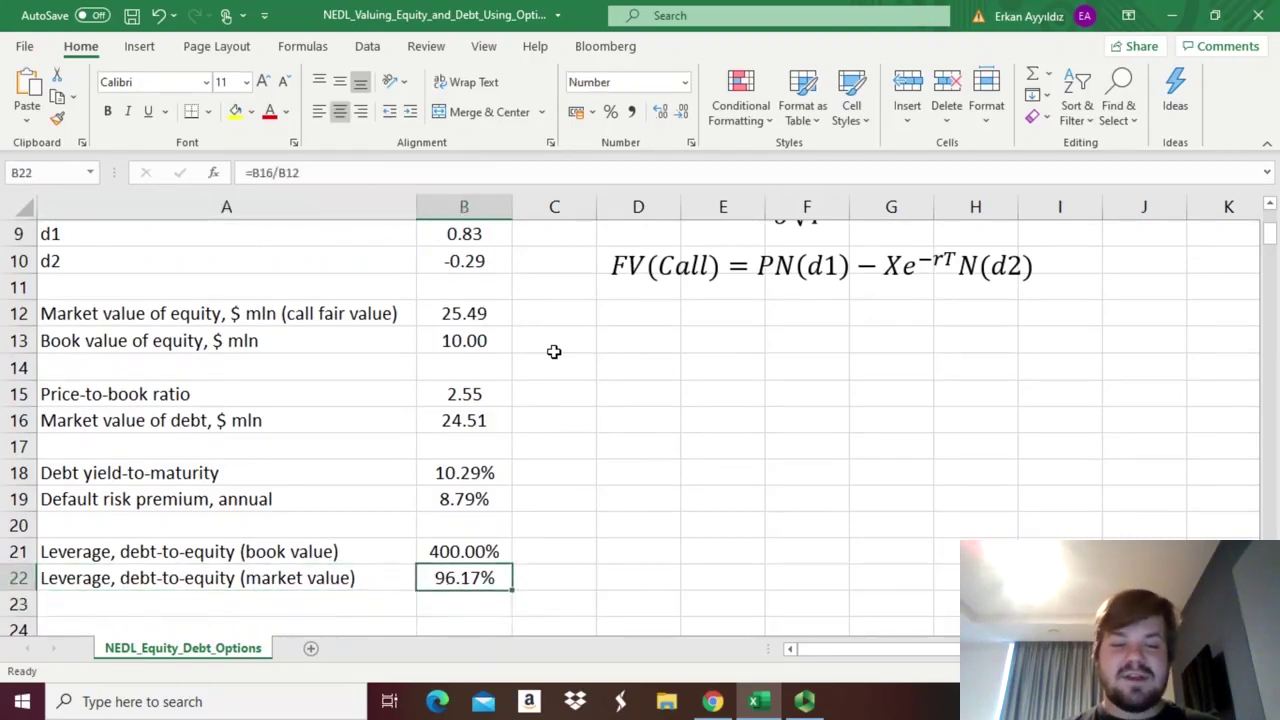
pyautogui.press('Left')
pyautogui.press('Right')
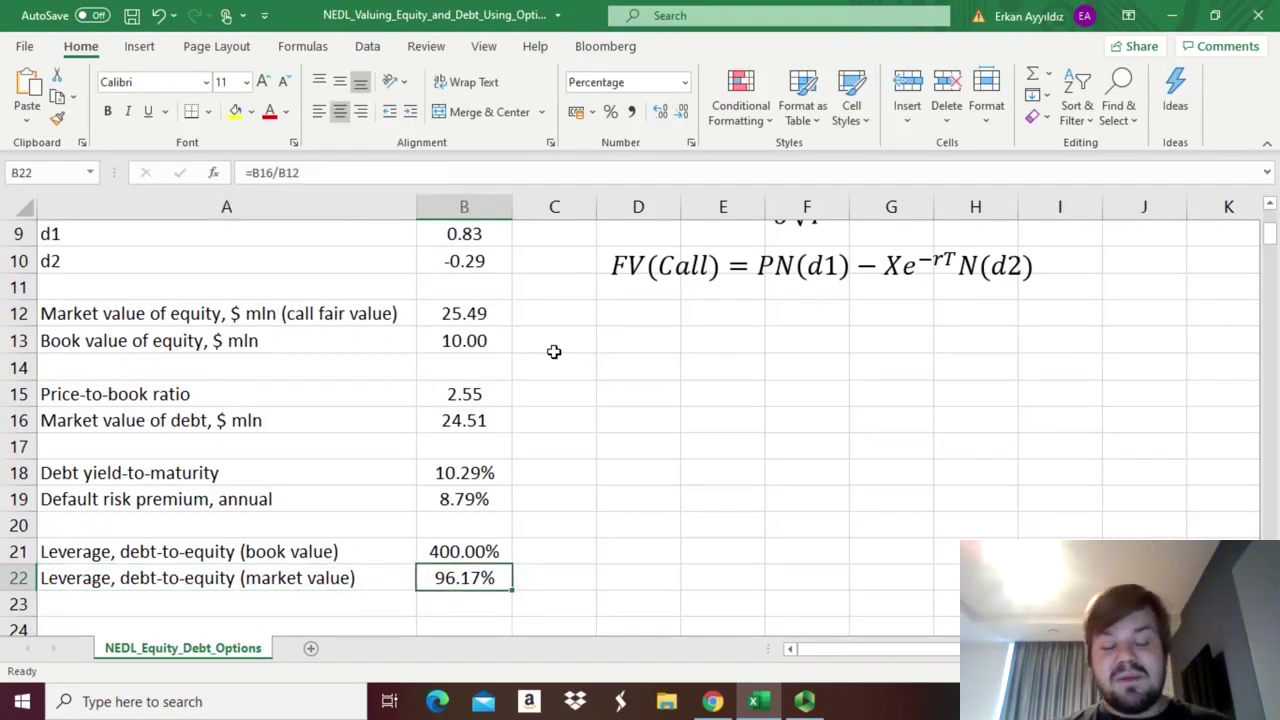
pyautogui.press('Up')
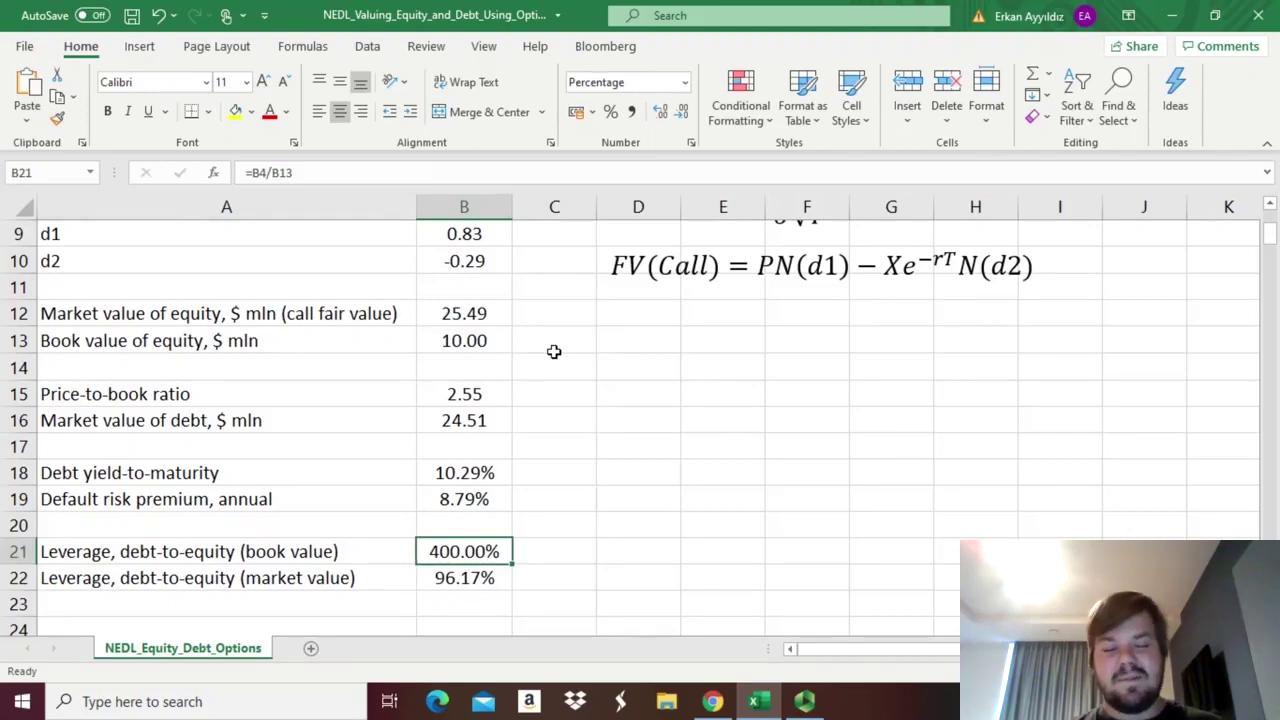
# - Return to the model's input assumptions, ending on the market value of assets in B3
pyautogui.press('Up')
pyautogui.press('Up')
pyautogui.press('Up')
pyautogui.press('Up')
pyautogui.press('Up')
pyautogui.press('Up')
pyautogui.press('Up')
pyautogui.press('Up')
pyautogui.press('Up')
pyautogui.press('Up')
pyautogui.press('Up')
pyautogui.press('Up')
pyautogui.press('Up')
pyautogui.press('Up')
pyautogui.press('Up')
pyautogui.press('Up')
pyautogui.press('Up')
pyautogui.press('Up')
pyautogui.press('Up')
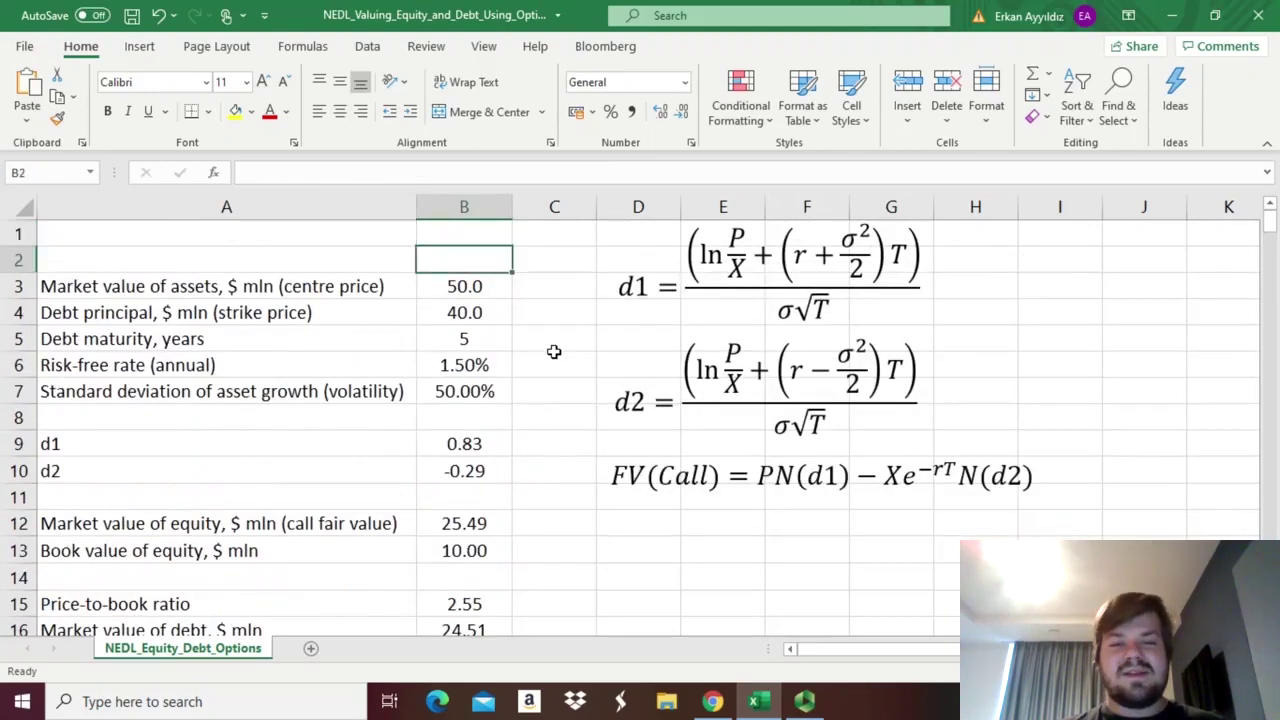
pyautogui.press('Down')
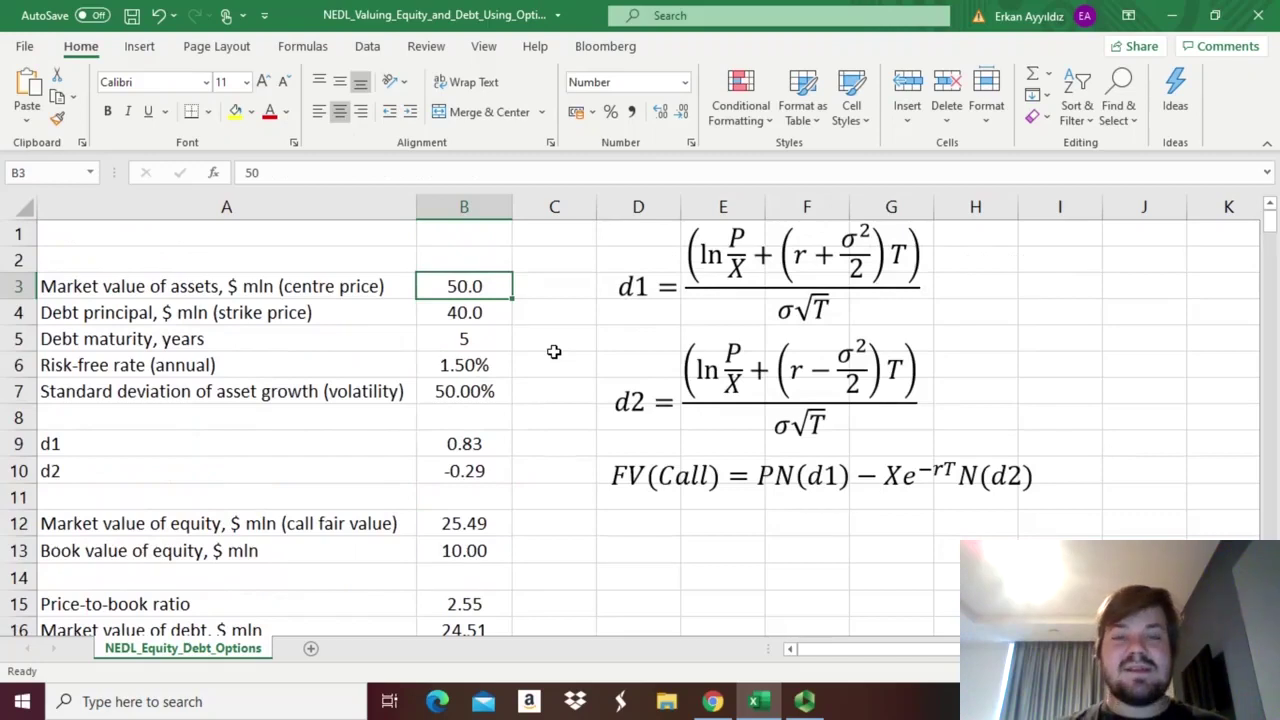